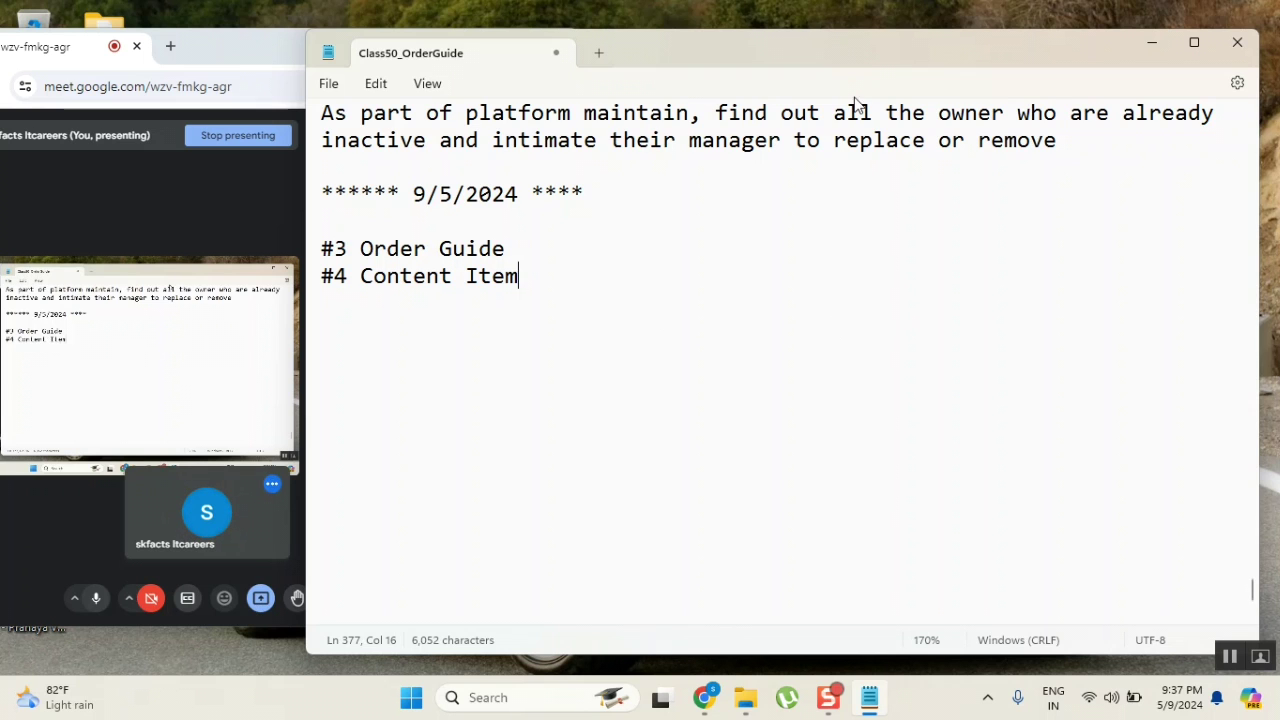
Move the Class50_OrderGuide notes window aside and widen it.
{"action": "left_click_drag", "start_coordinate": [866, 62], "coordinate": [787, 62]}
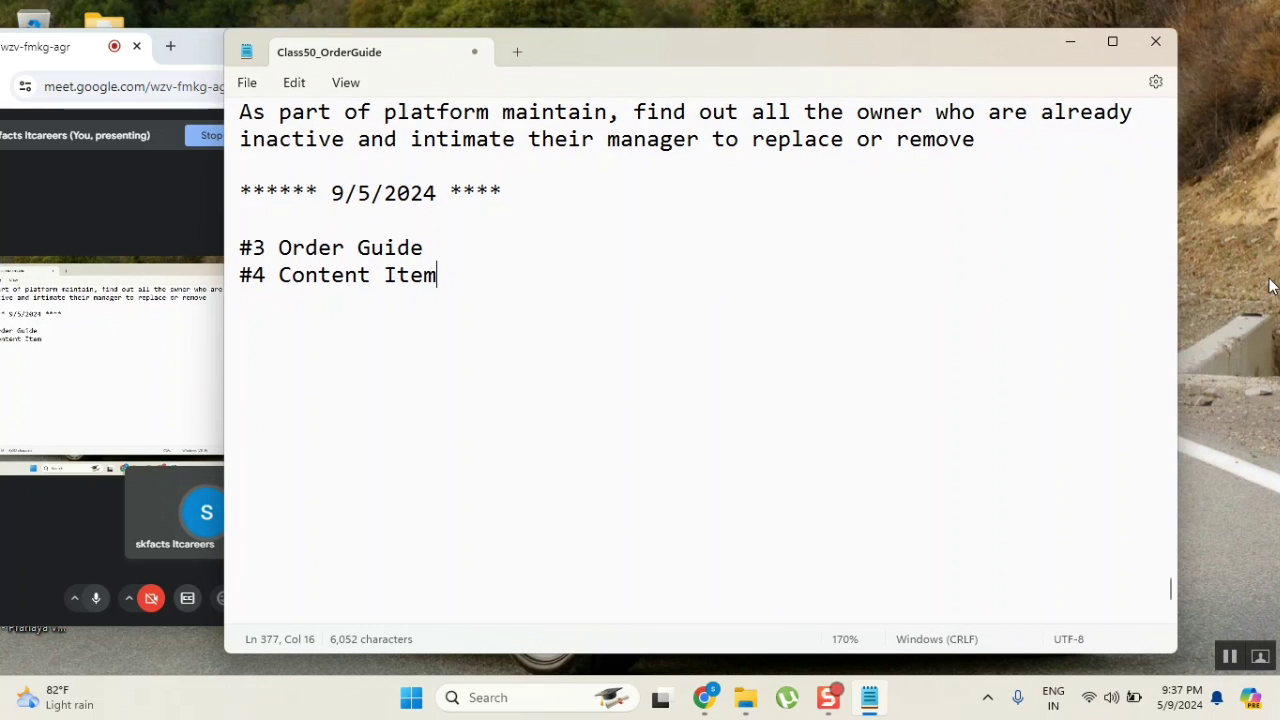
{"action": "left_click_drag", "start_coordinate": [1177, 245], "coordinate": [1267, 250]}
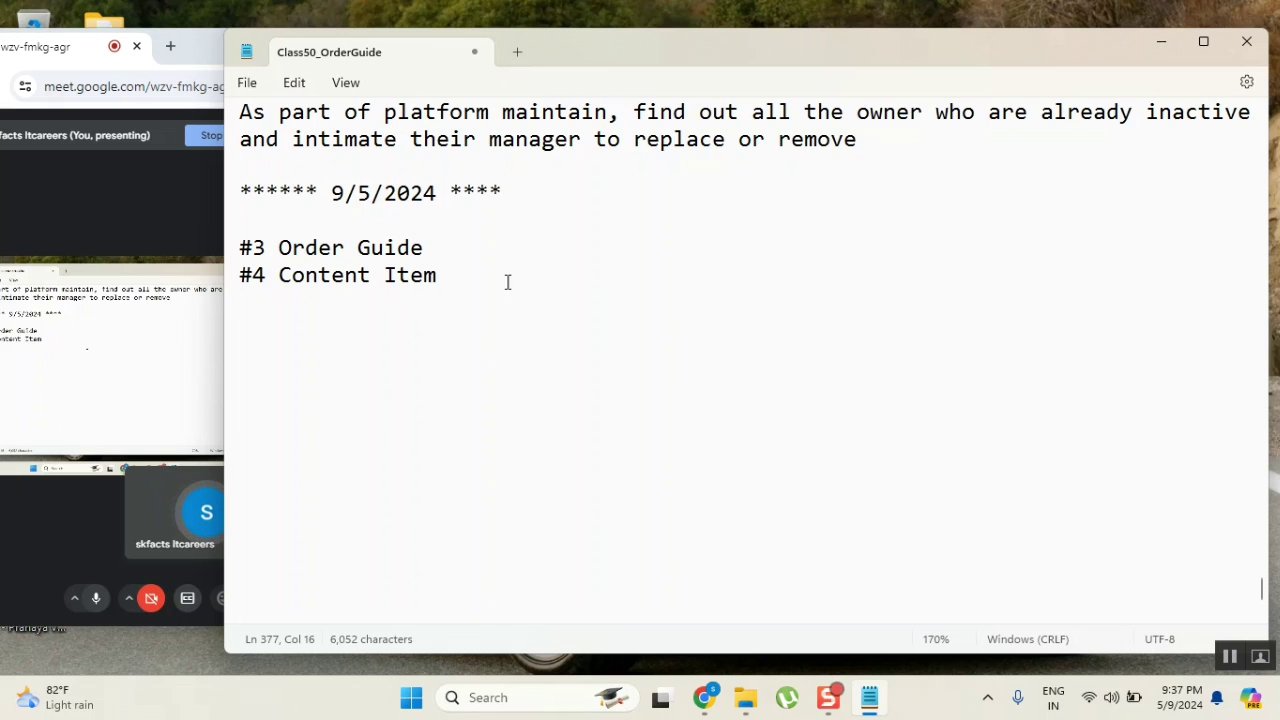
Highlight the "#4 Content Item" line in the notes, and its words "Item" and "Content" individually.
{"action": "double_click", "coordinate": [323, 284]}
{"action": "triple_click", "coordinate": [323, 284]}
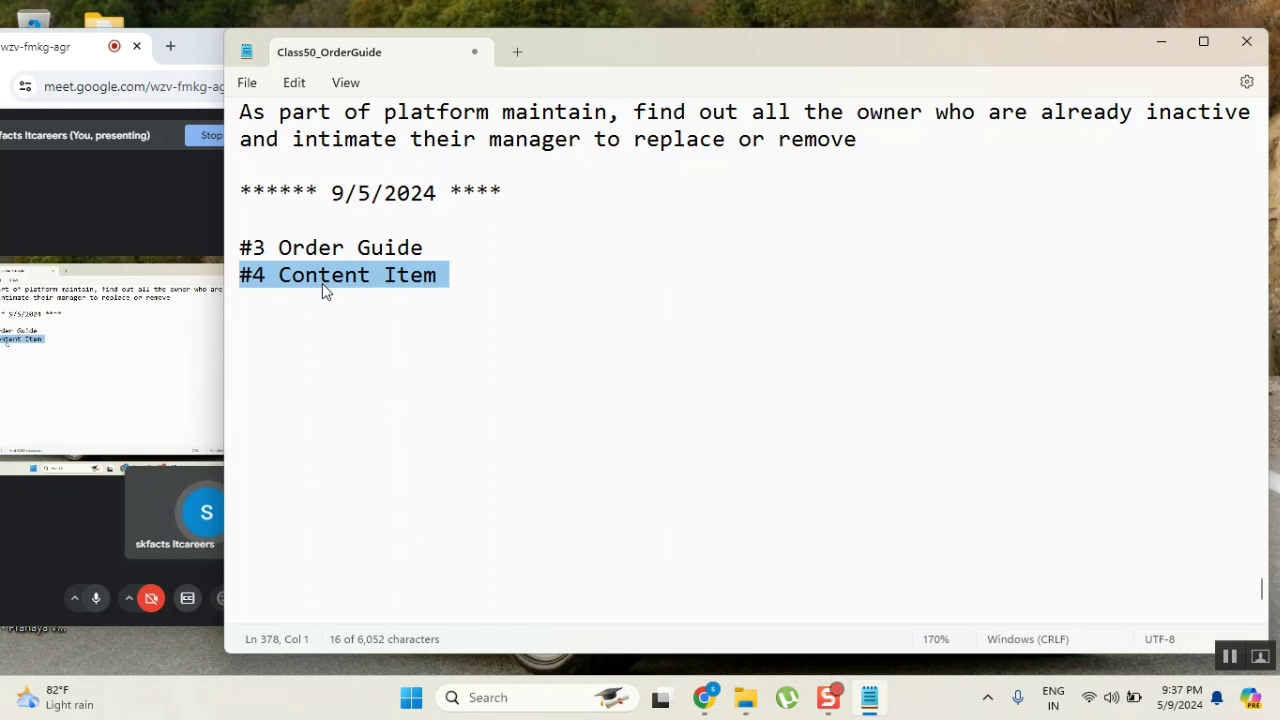
{"action": "left_click", "coordinate": [371, 279]}
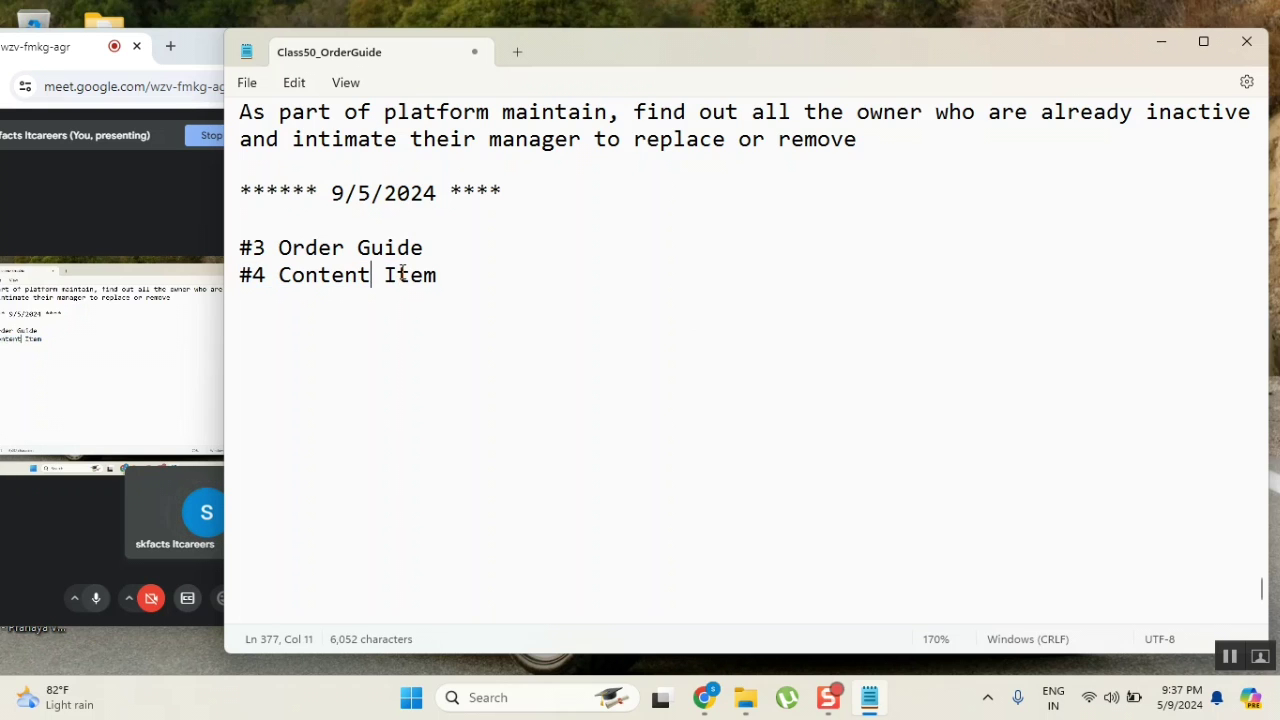
{"action": "double_click", "coordinate": [403, 278]}
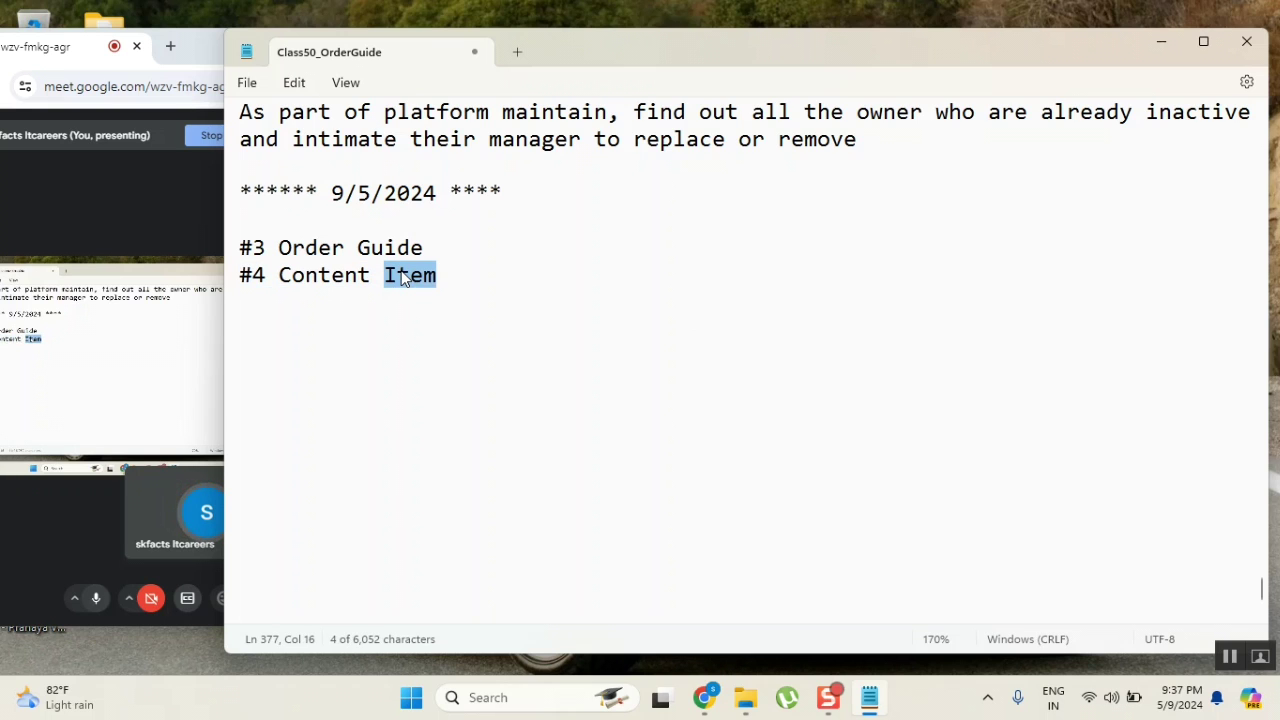
{"action": "left_click", "coordinate": [301, 274]}
{"action": "double_click", "coordinate": [303, 275]}
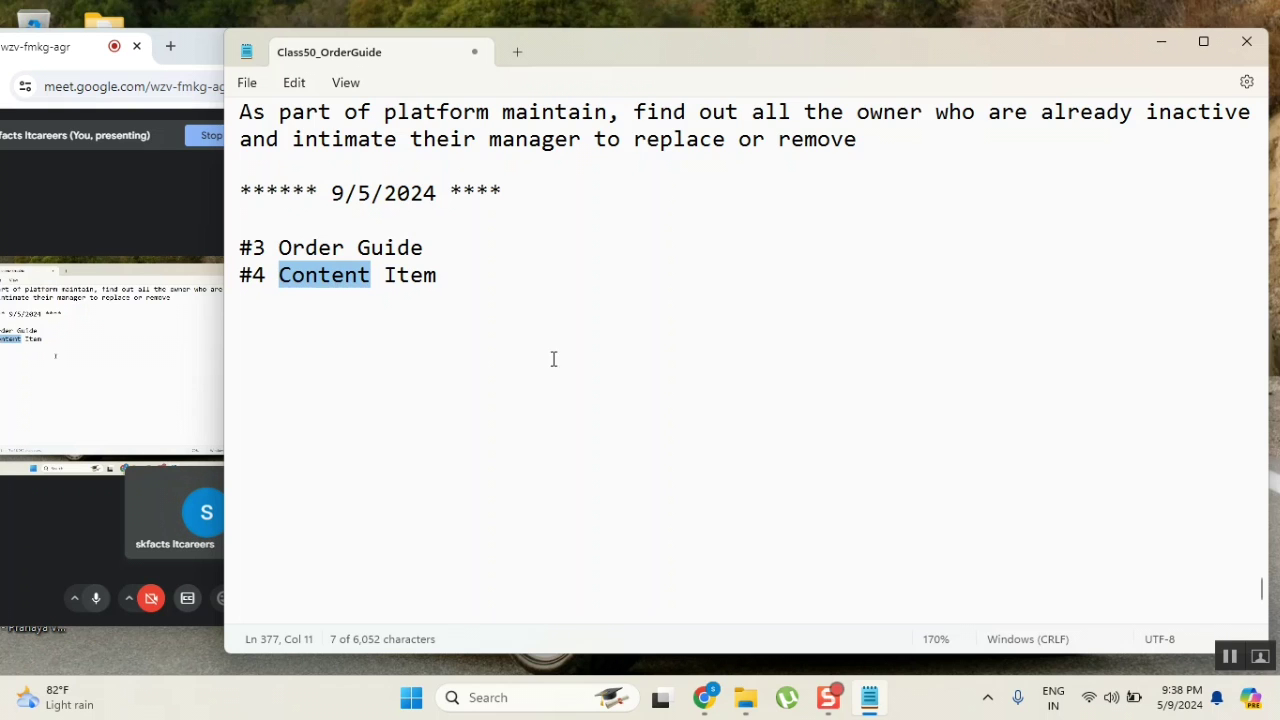
Switch to the Company policies content item in Chrome, copy its name and highlight the table name in its web address.
{"action": "mouse_move", "coordinate": [697, 713]}
{"action": "left_click", "coordinate": [728, 638]}
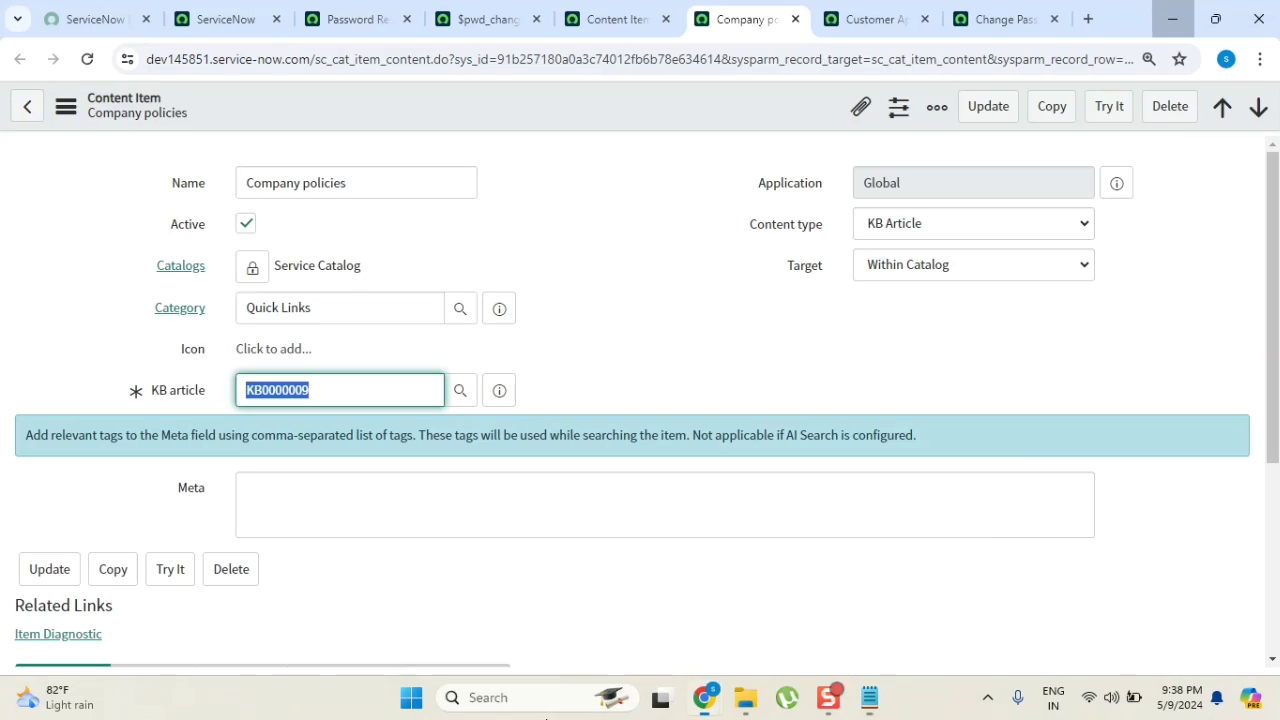
{"action": "left_click_drag", "start_coordinate": [392, 181], "coordinate": [198, 170]}
{"action": "key", "text": "ctrl+c"}
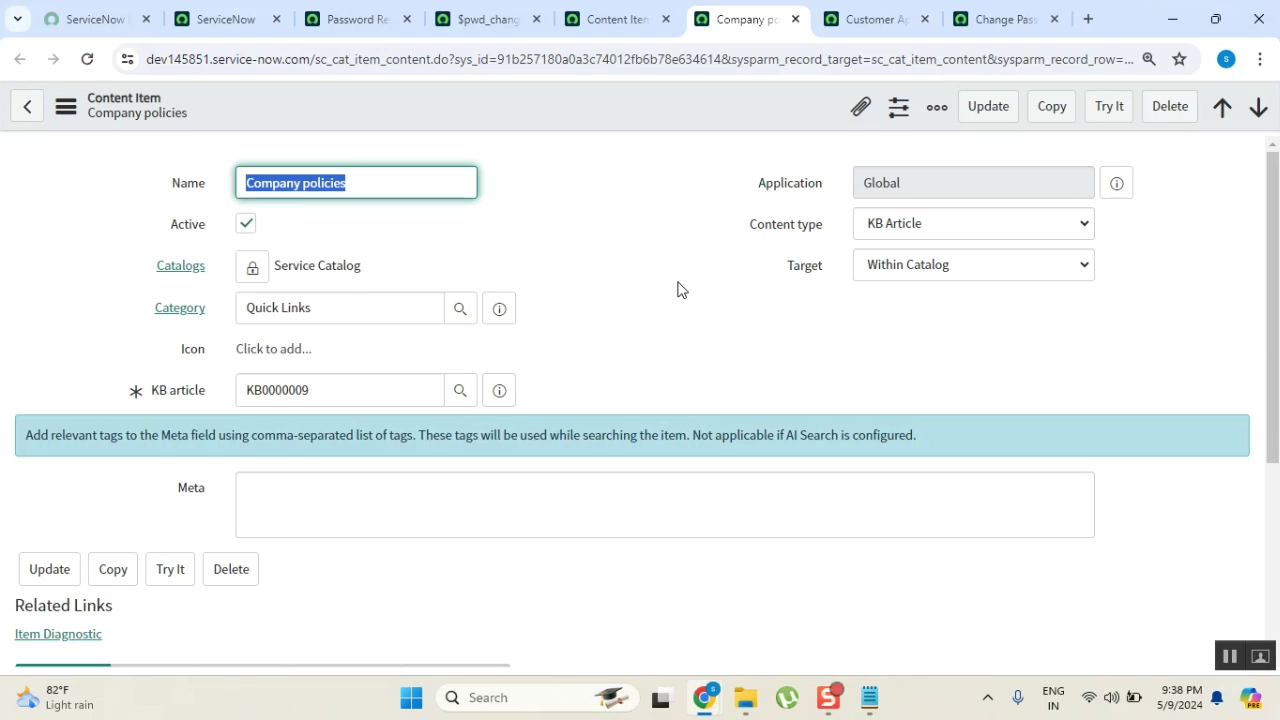
{"action": "double_click", "coordinate": [391, 60]}
Search the Service Catalog for "Company policies" and open the matching Quick Links item.
{"action": "left_click", "coordinate": [236, 22]}
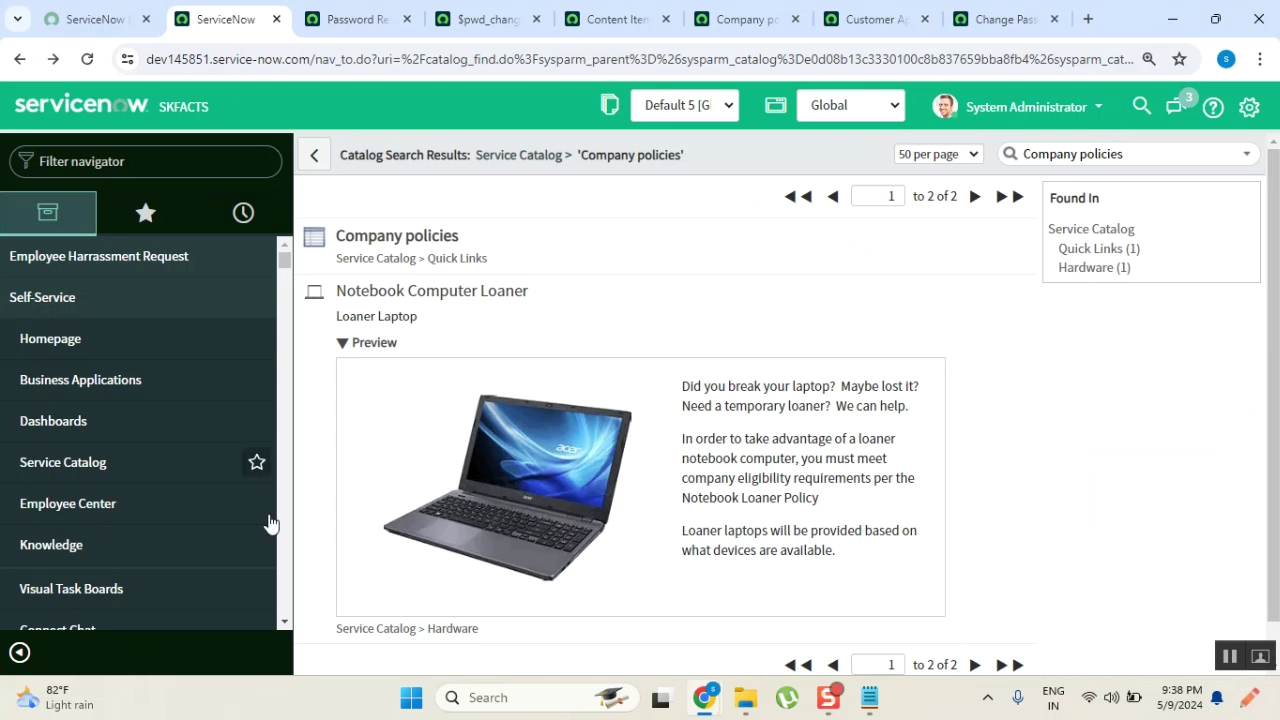
{"action": "left_click", "coordinate": [64, 468]}
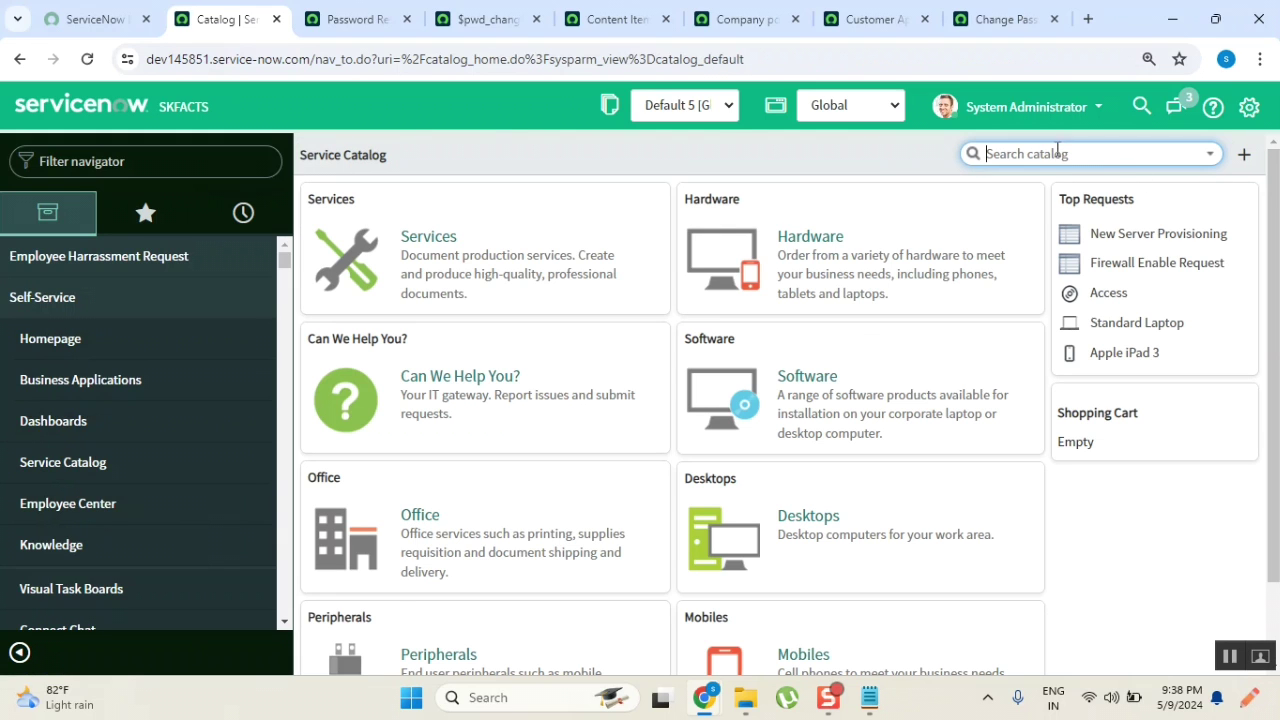
{"action": "key", "text": "ctrl+v"}
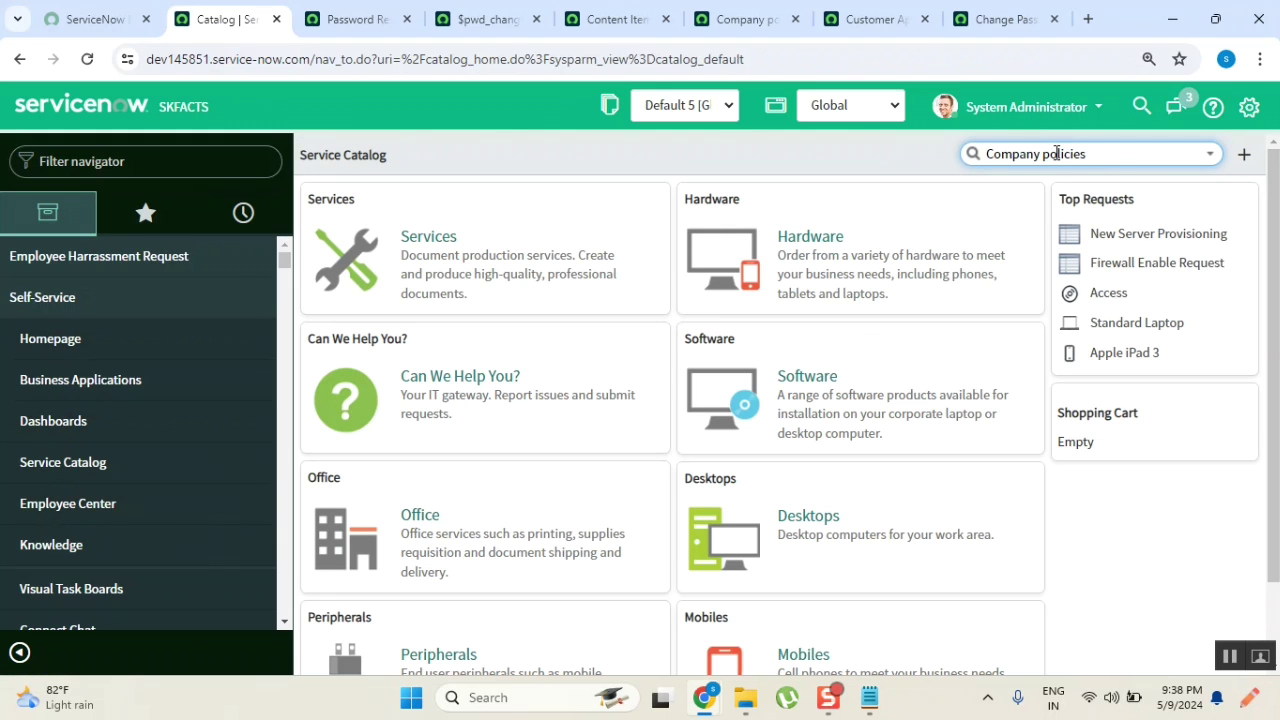
{"action": "key", "text": "Return"}
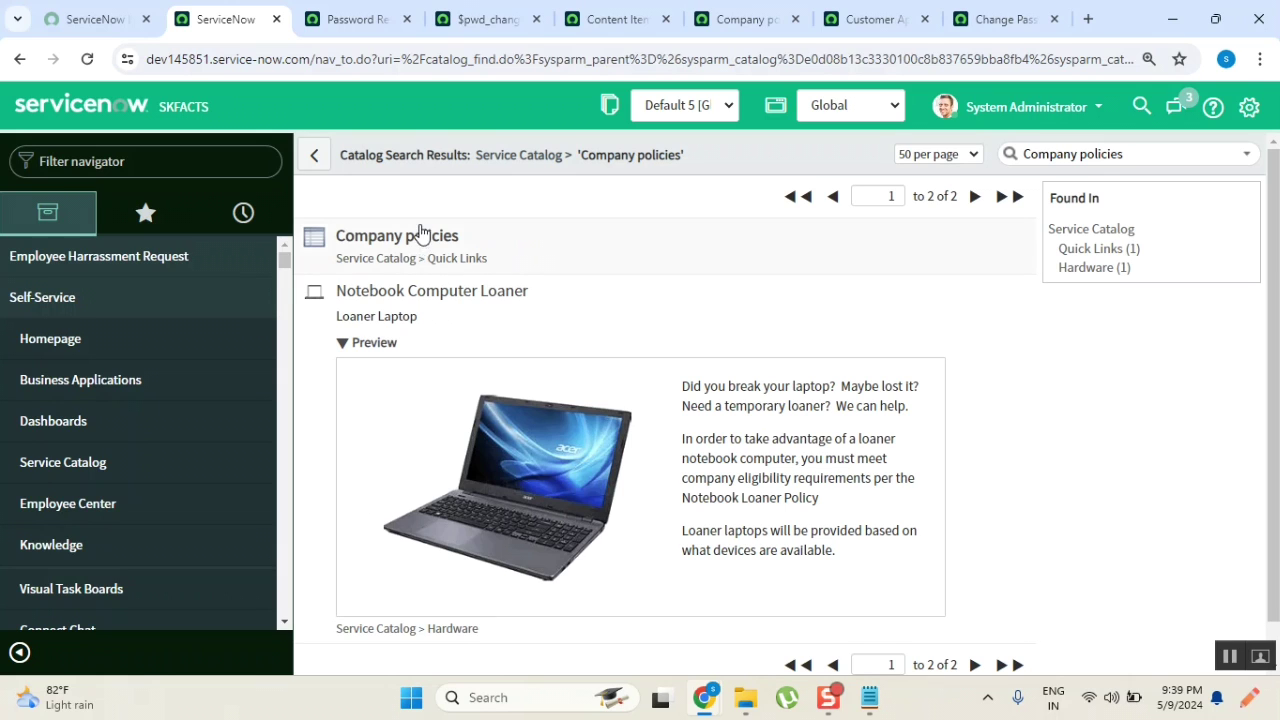
{"action": "left_click", "coordinate": [447, 255]}
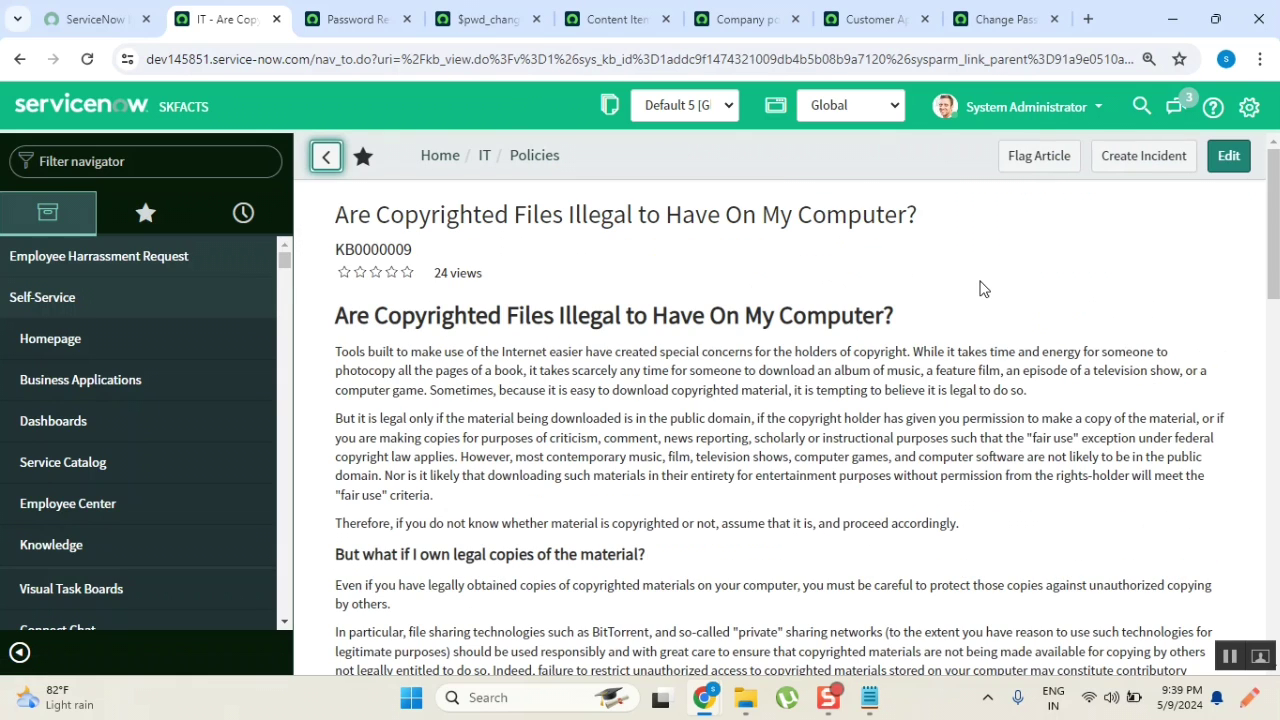
Read through the opened knowledge article from title to comment section and highlight its article number.
{"action": "scroll", "coordinate": [980, 286], "scroll_direction": "down", "scroll_amount": 6}
{"action": "scroll", "coordinate": [980, 288], "scroll_direction": "down", "scroll_amount": 9}
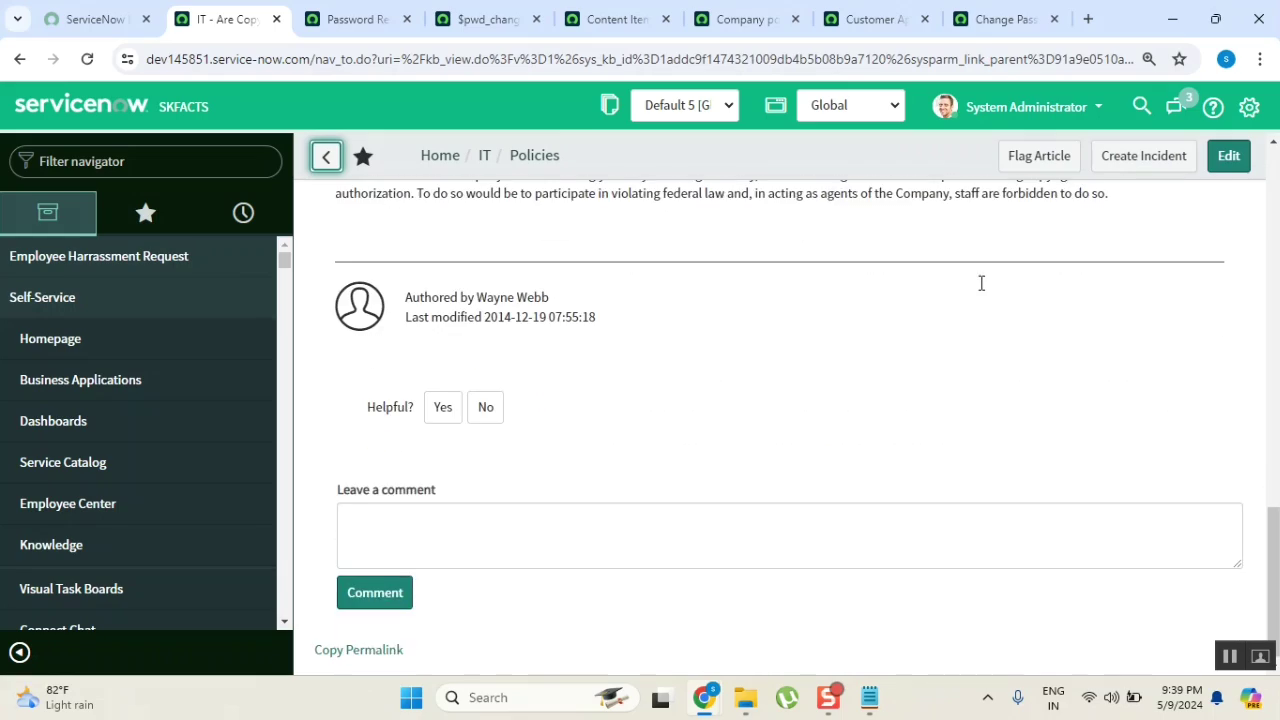
{"action": "scroll", "coordinate": [980, 288], "scroll_direction": "up", "scroll_amount": 5}
{"action": "scroll", "coordinate": [980, 288], "scroll_direction": "up", "scroll_amount": 10}
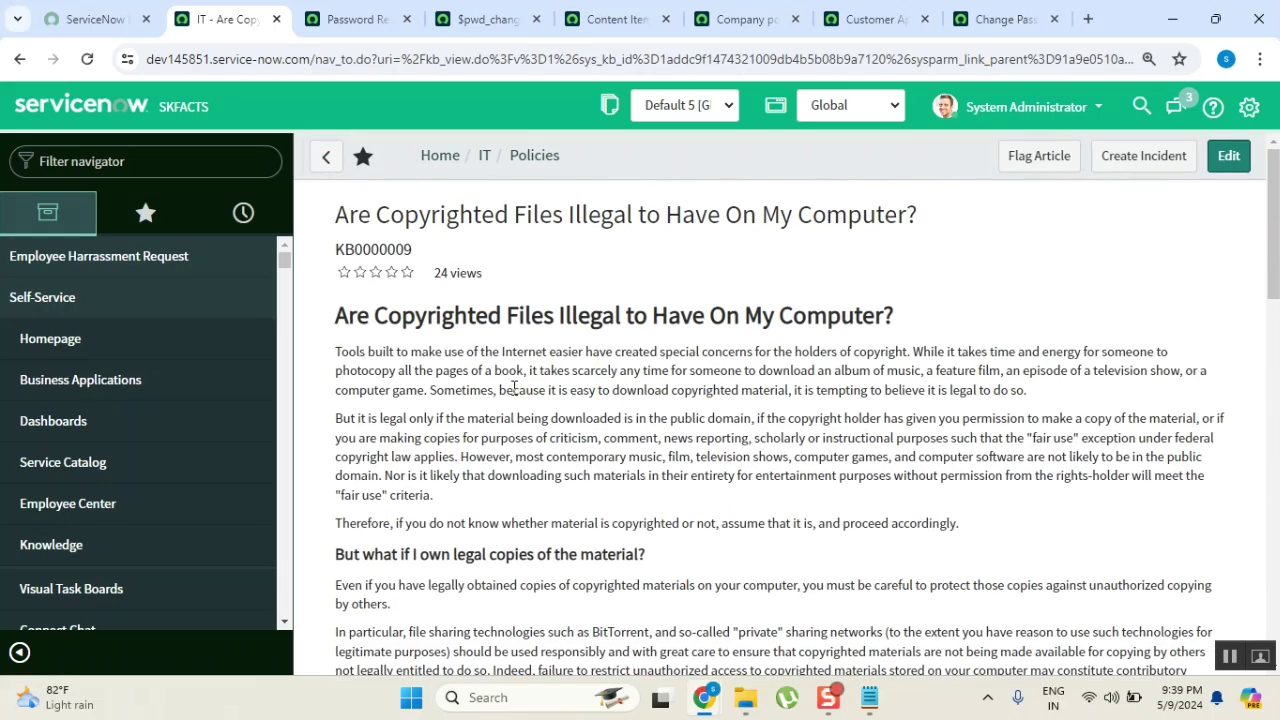
{"action": "scroll", "coordinate": [514, 388], "scroll_direction": "down", "scroll_amount": 1}
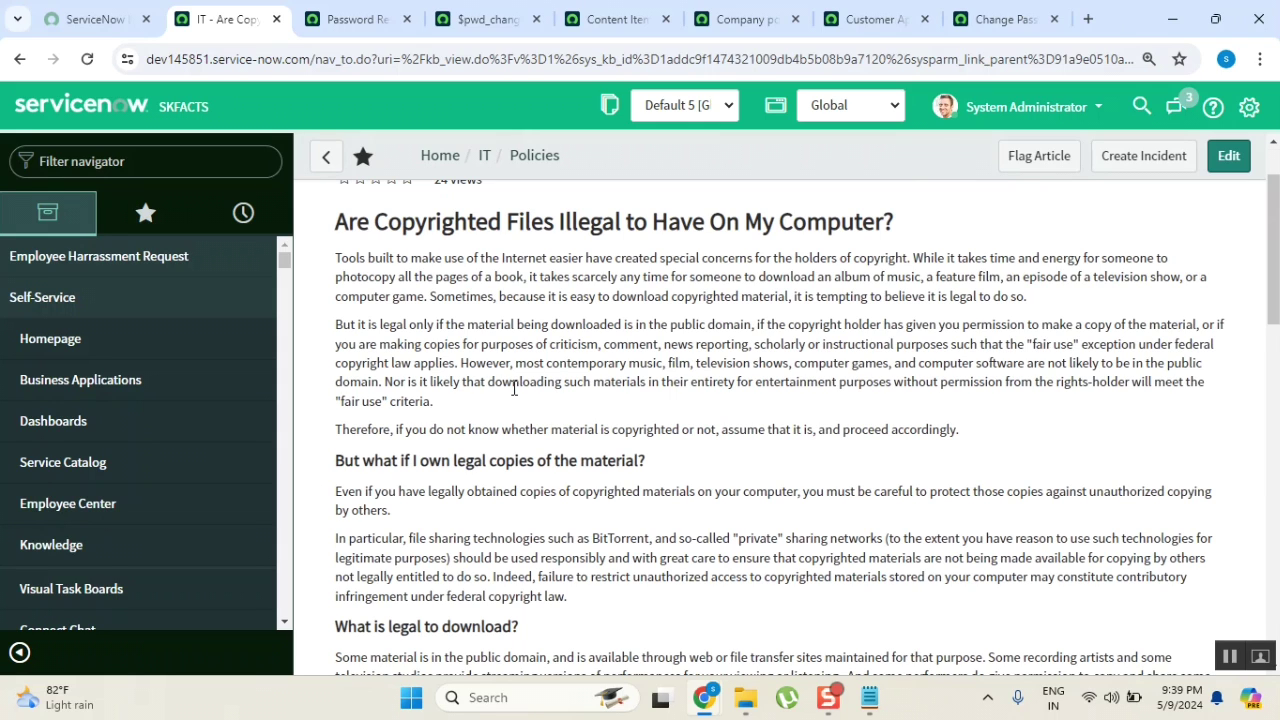
{"action": "scroll", "coordinate": [514, 388], "scroll_direction": "up", "scroll_amount": 1}
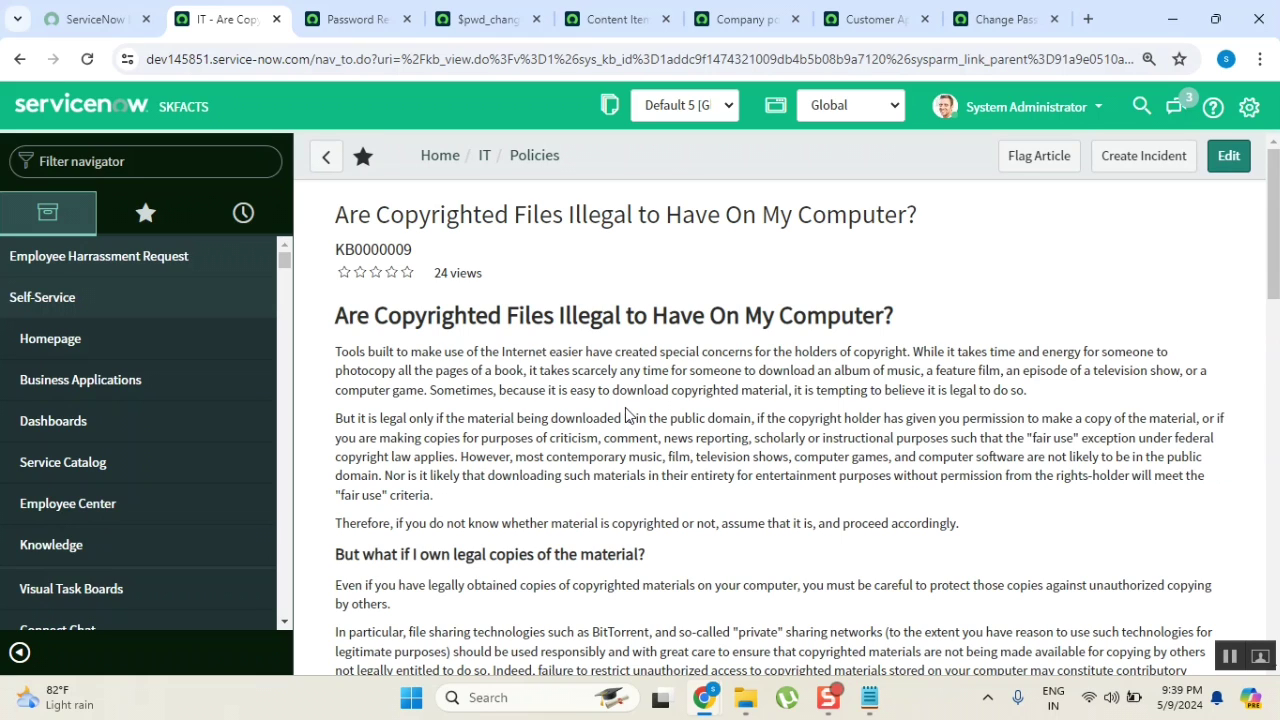
{"action": "left_click_drag", "start_coordinate": [514, 212], "coordinate": [340, 320]}
{"action": "left_click", "coordinate": [462, 308]}
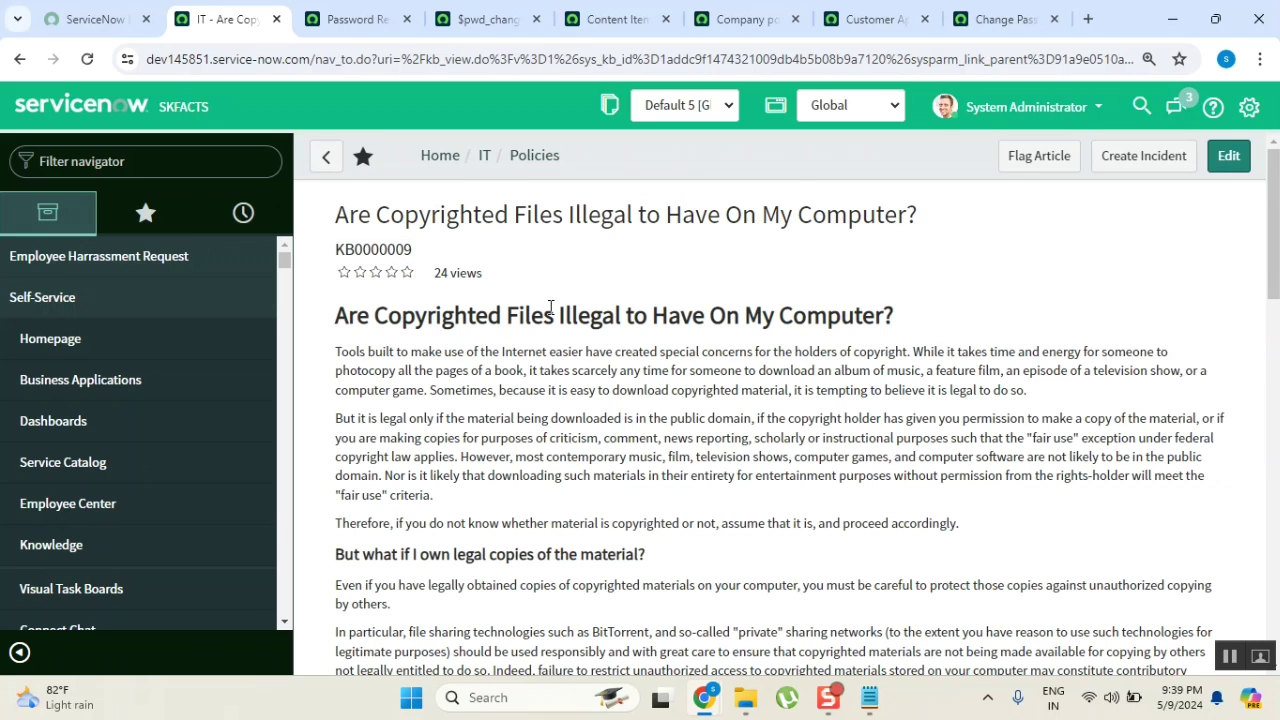
{"action": "double_click", "coordinate": [399, 255]}
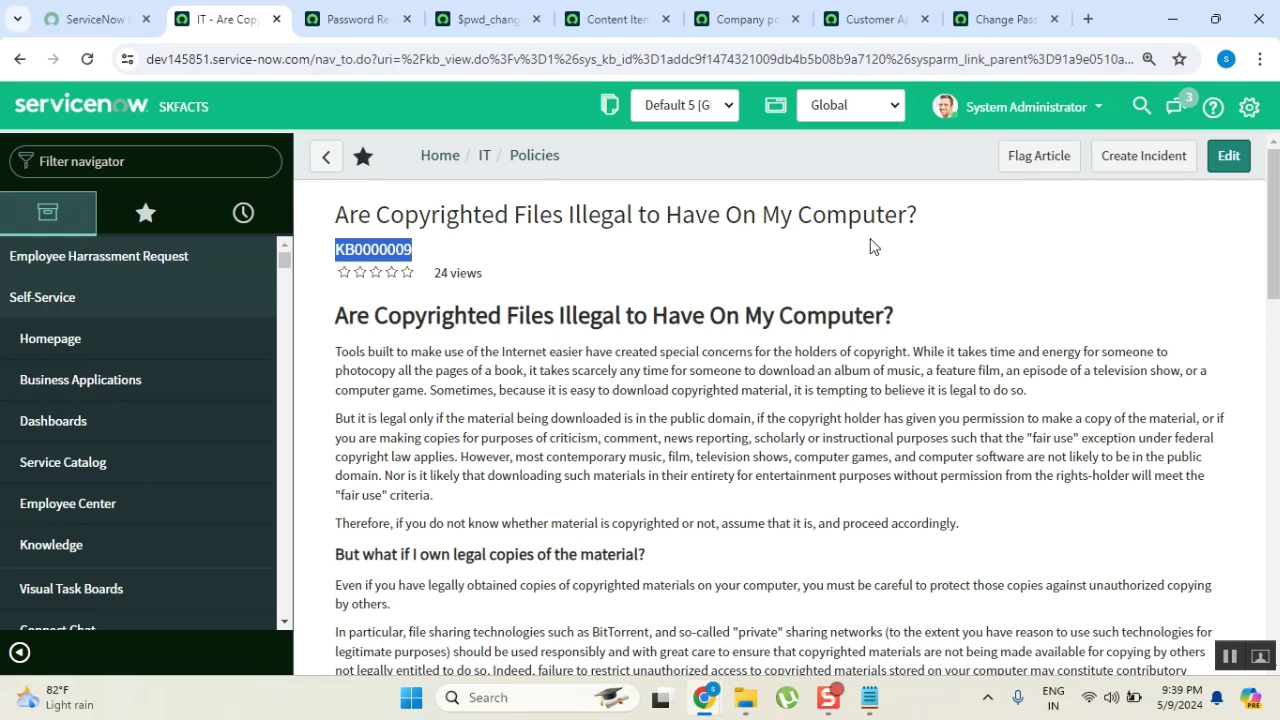
Return to the Company policies content item and examine its KB article field, related lists and category.
{"action": "left_click", "coordinate": [728, 27]}
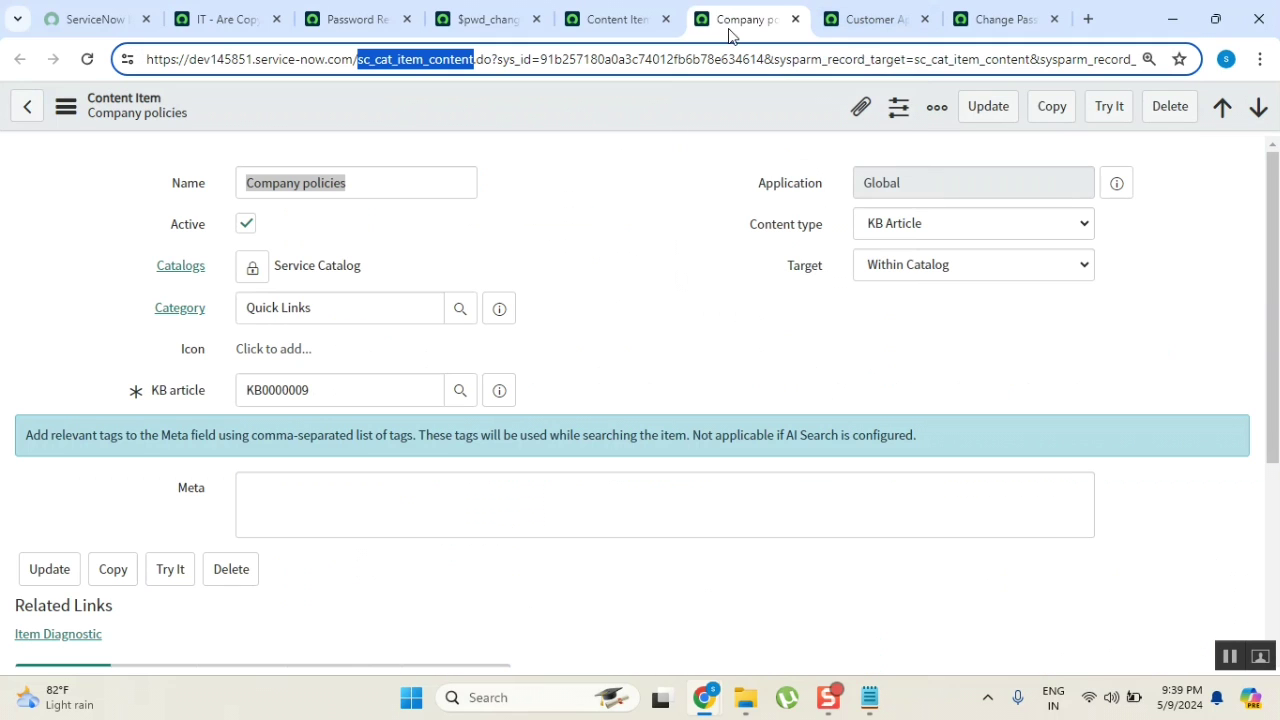
{"action": "double_click", "coordinate": [329, 389]}
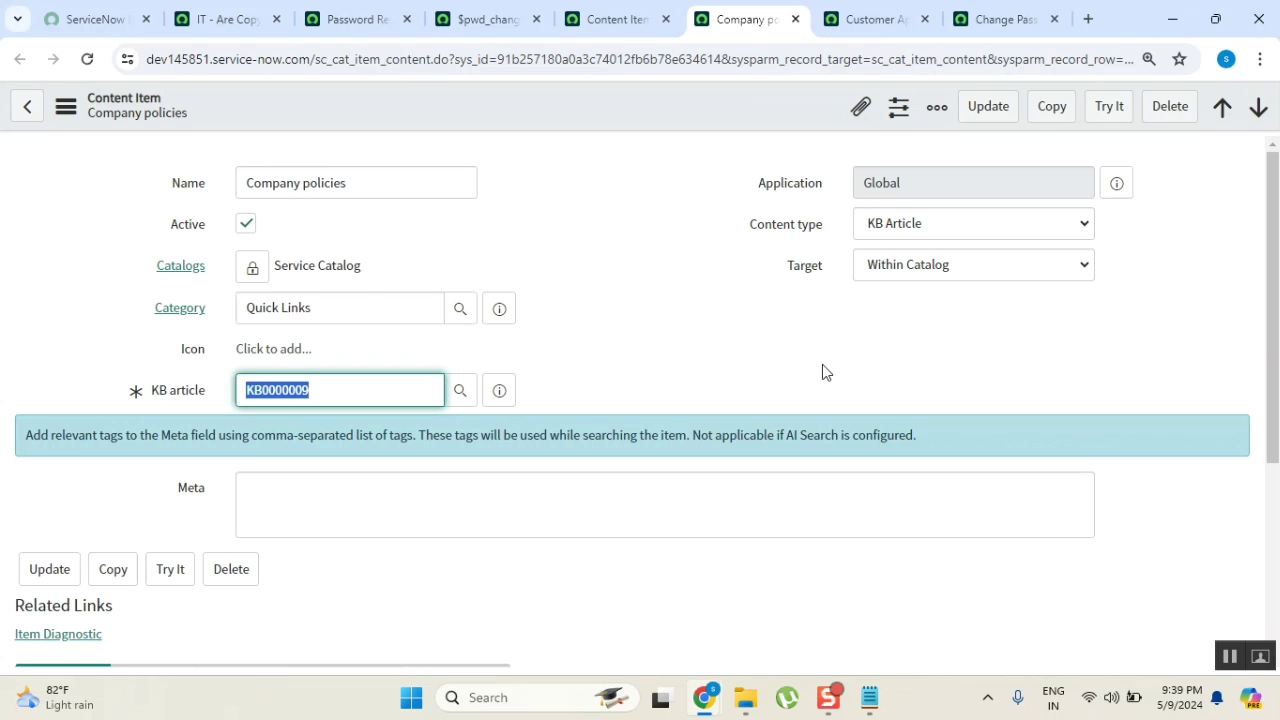
{"action": "scroll", "coordinate": [643, 334], "scroll_direction": "down", "scroll_amount": 3}
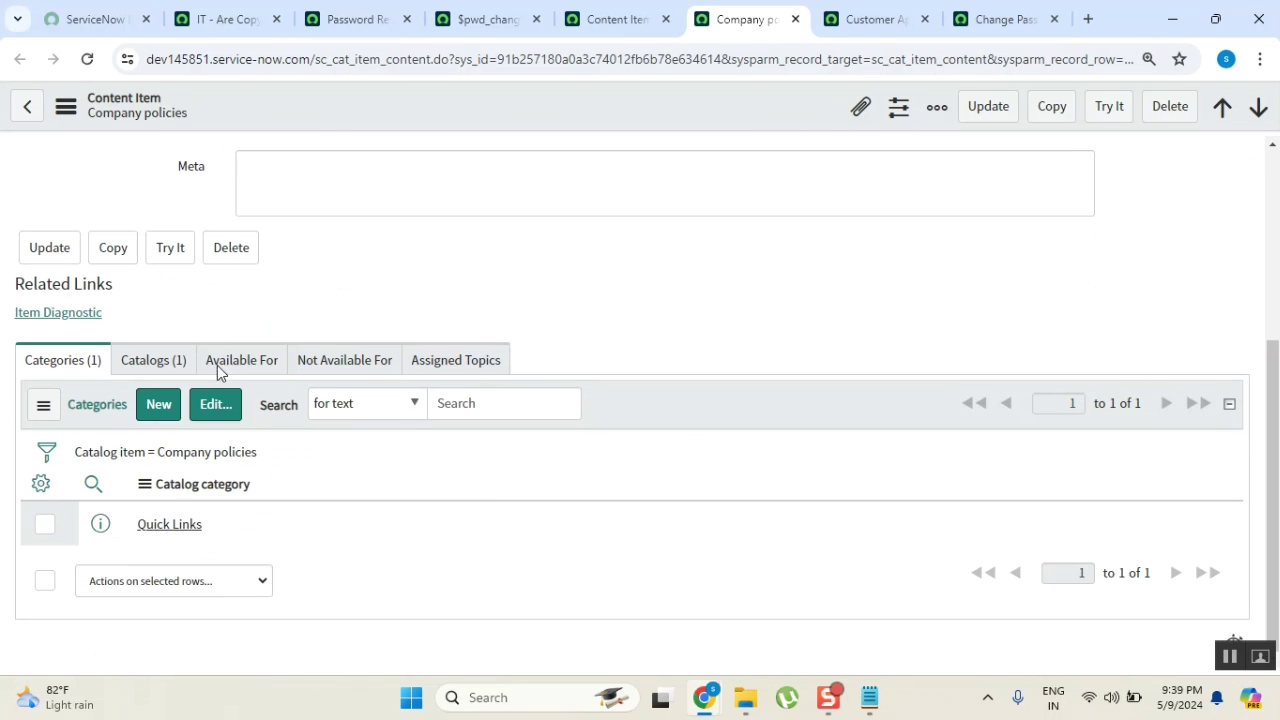
{"action": "scroll", "coordinate": [740, 356], "scroll_direction": "up", "scroll_amount": 3}
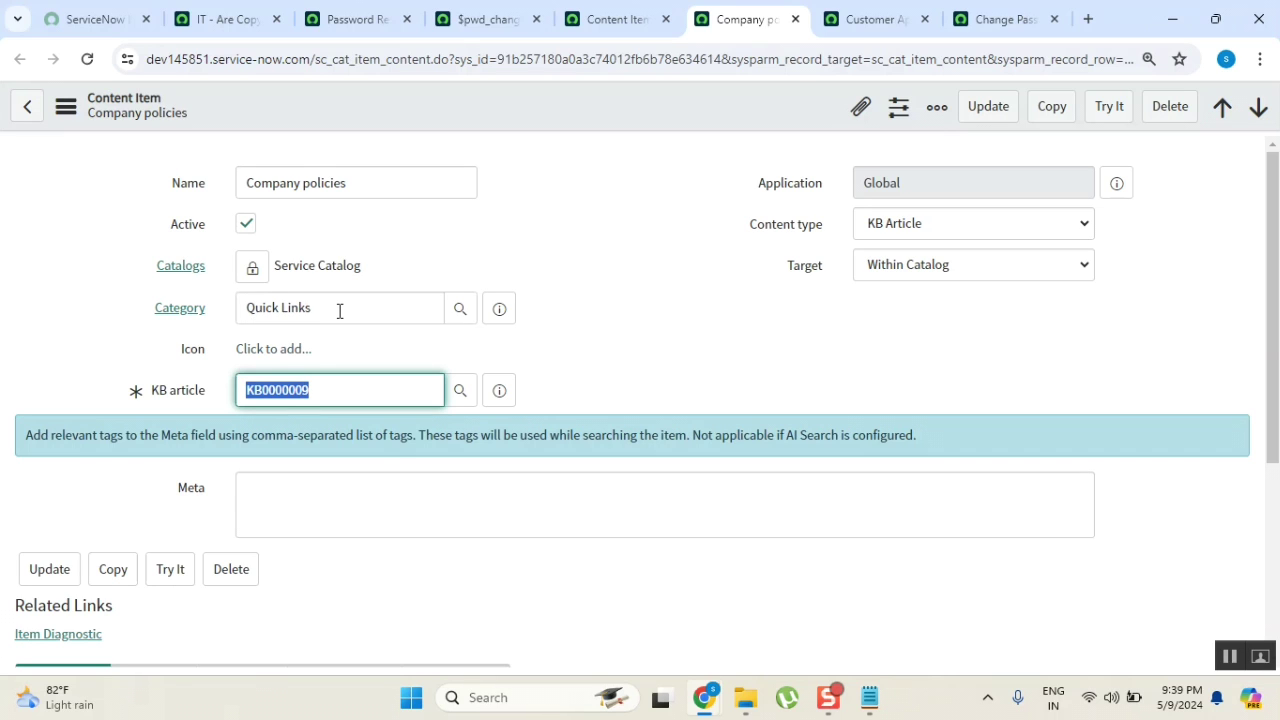
{"action": "left_click", "coordinate": [724, 325]}
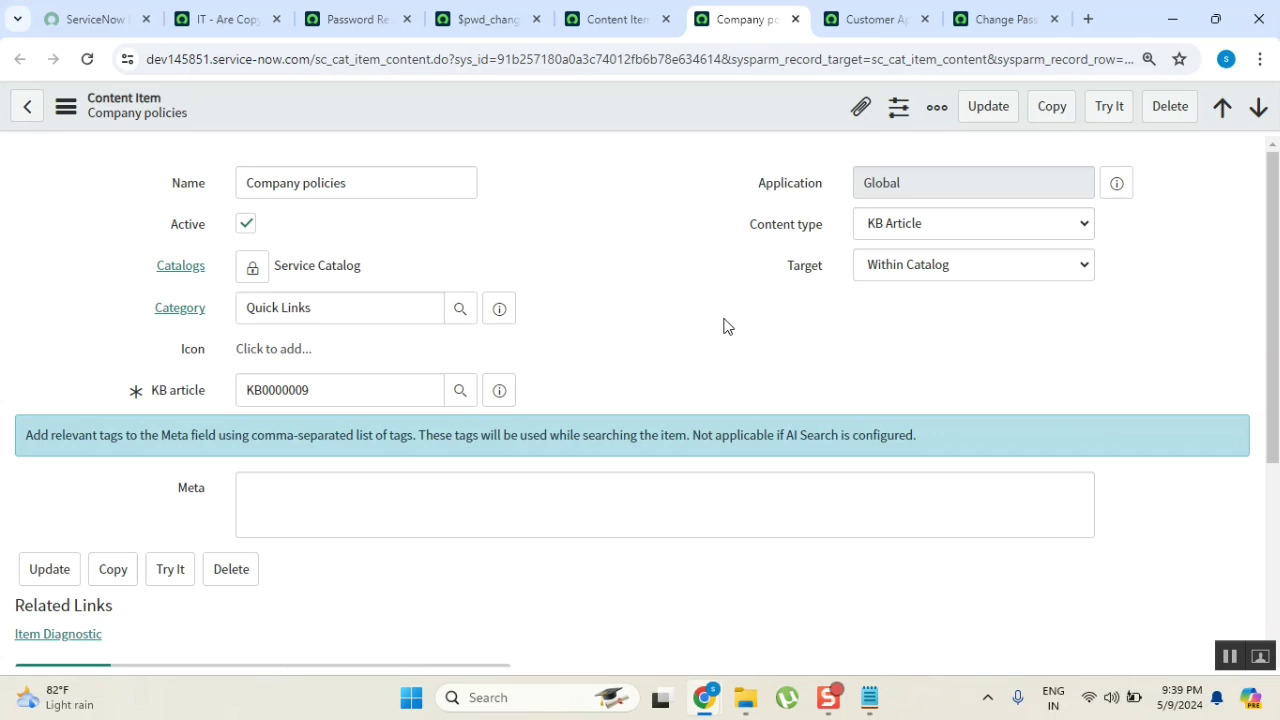
{"action": "left_click_drag", "start_coordinate": [211, 390], "coordinate": [114, 391]}
{"action": "left_click", "coordinate": [214, 400]}
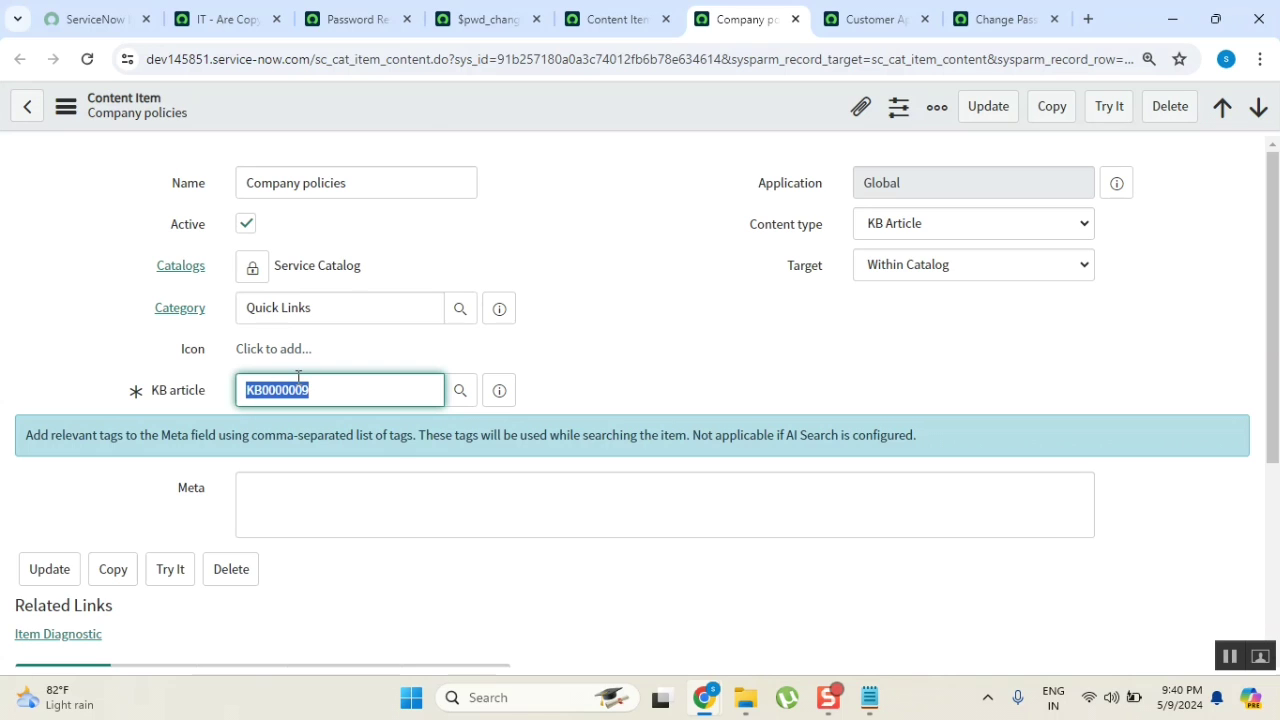
Review the Content type options, keep KB Article, and highlight the associated KB article field.
{"action": "left_click", "coordinate": [966, 223]}
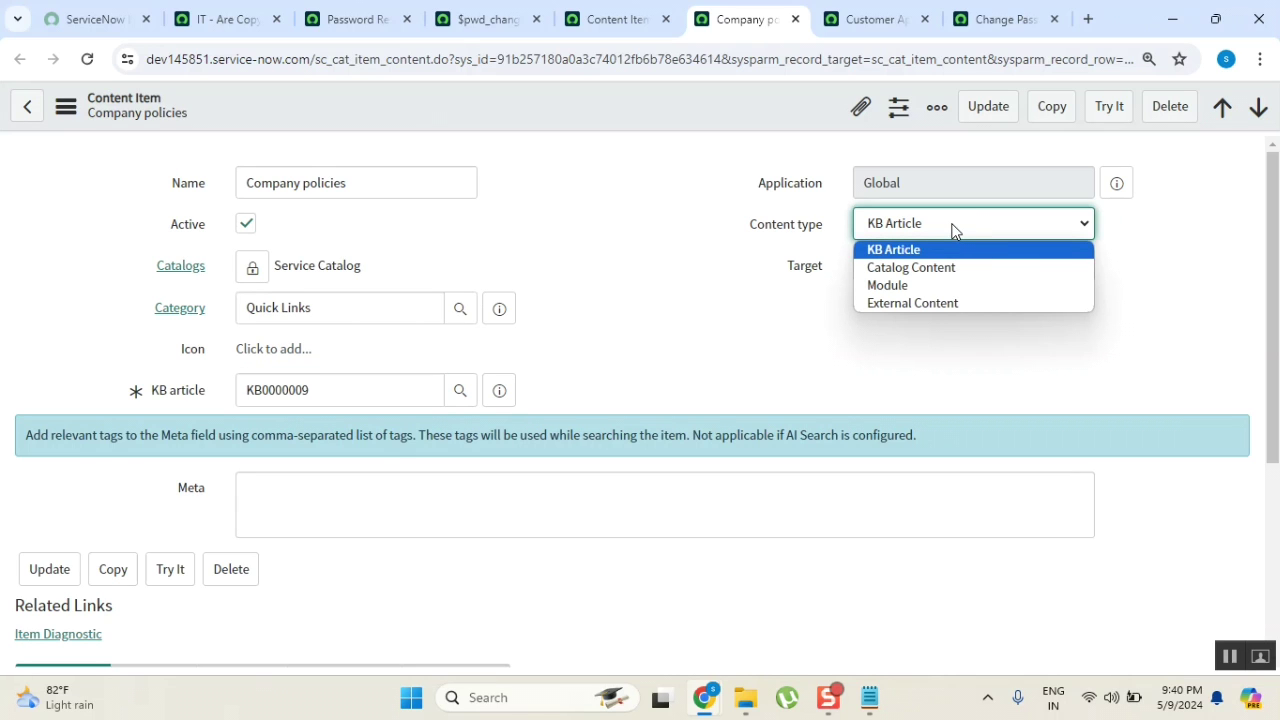
{"action": "left_click", "coordinate": [948, 251]}
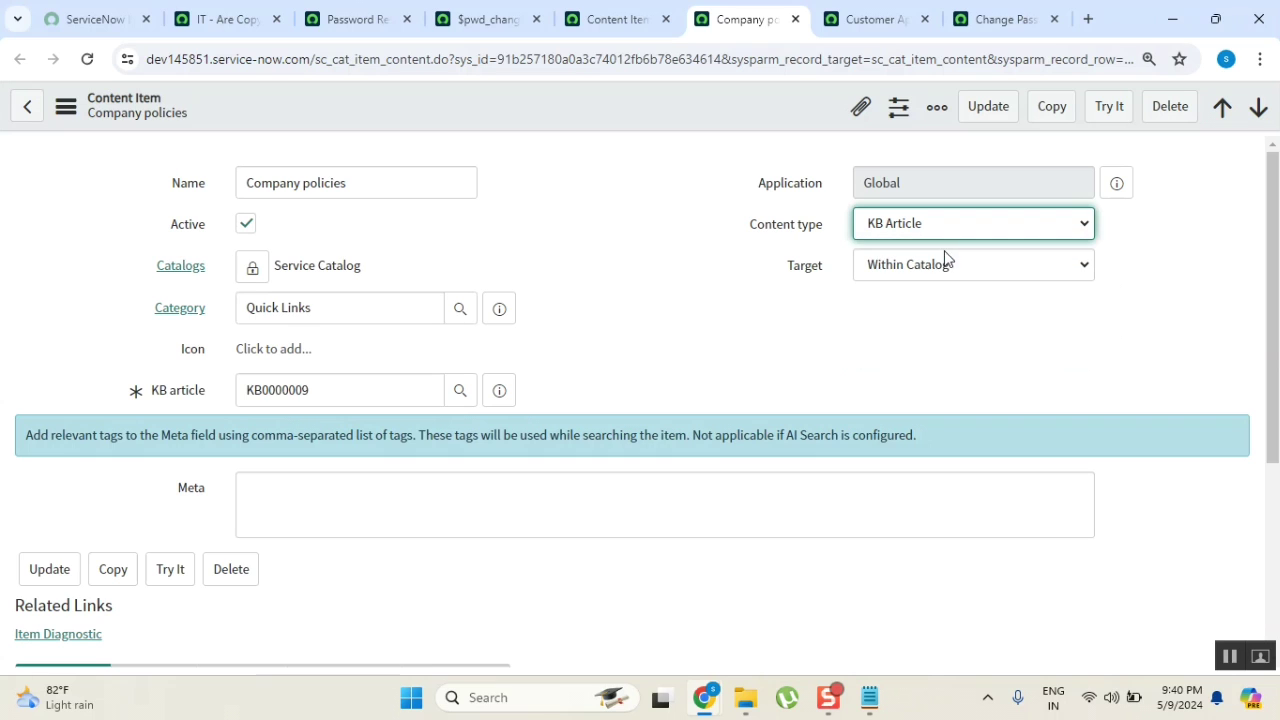
{"action": "left_click_drag", "start_coordinate": [206, 397], "coordinate": [131, 391]}
{"action": "left_click", "coordinate": [131, 391]}
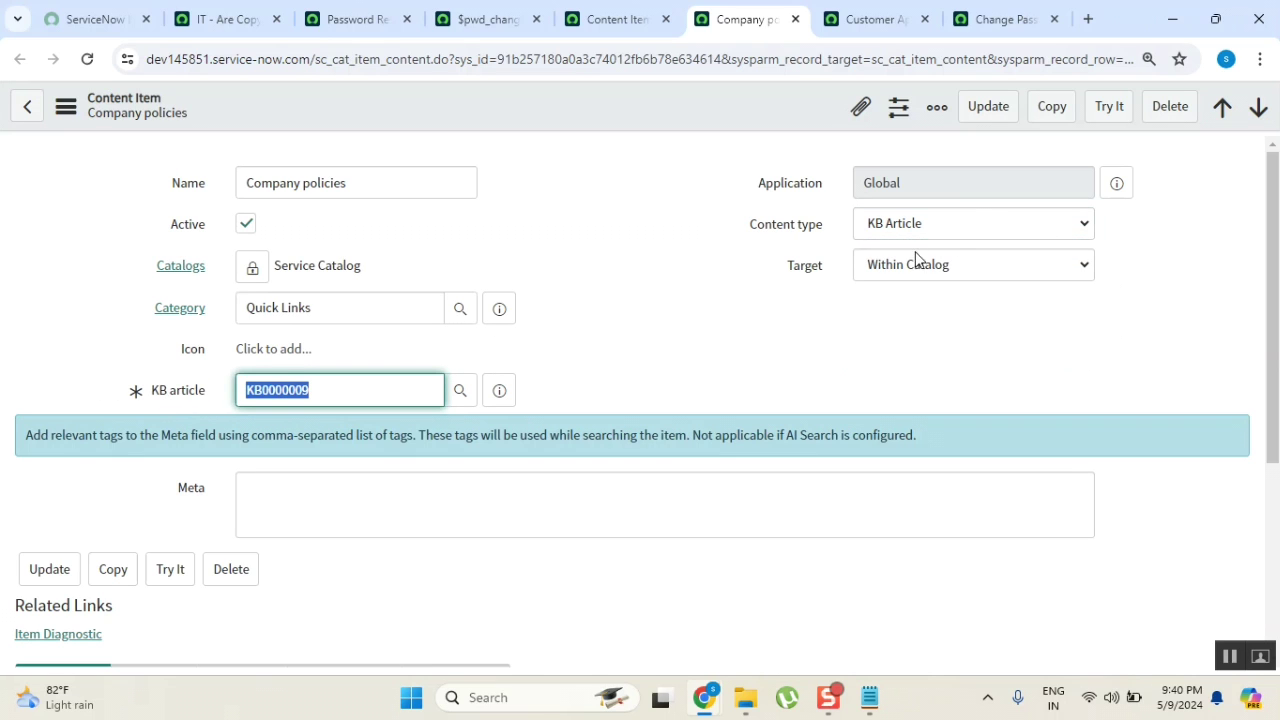
Set the content type to External Content, highlight the URL field's address and review the available content types.
{"action": "left_click", "coordinate": [974, 224]}
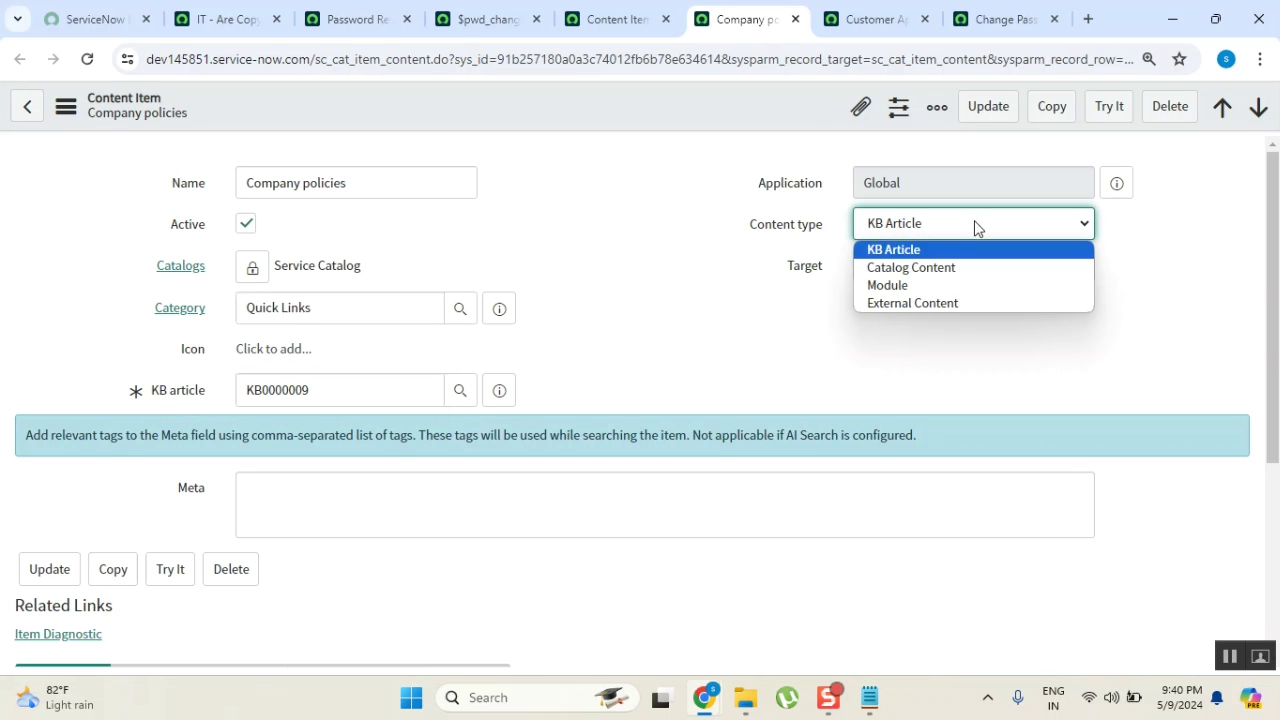
{"action": "left_click", "coordinate": [971, 302]}
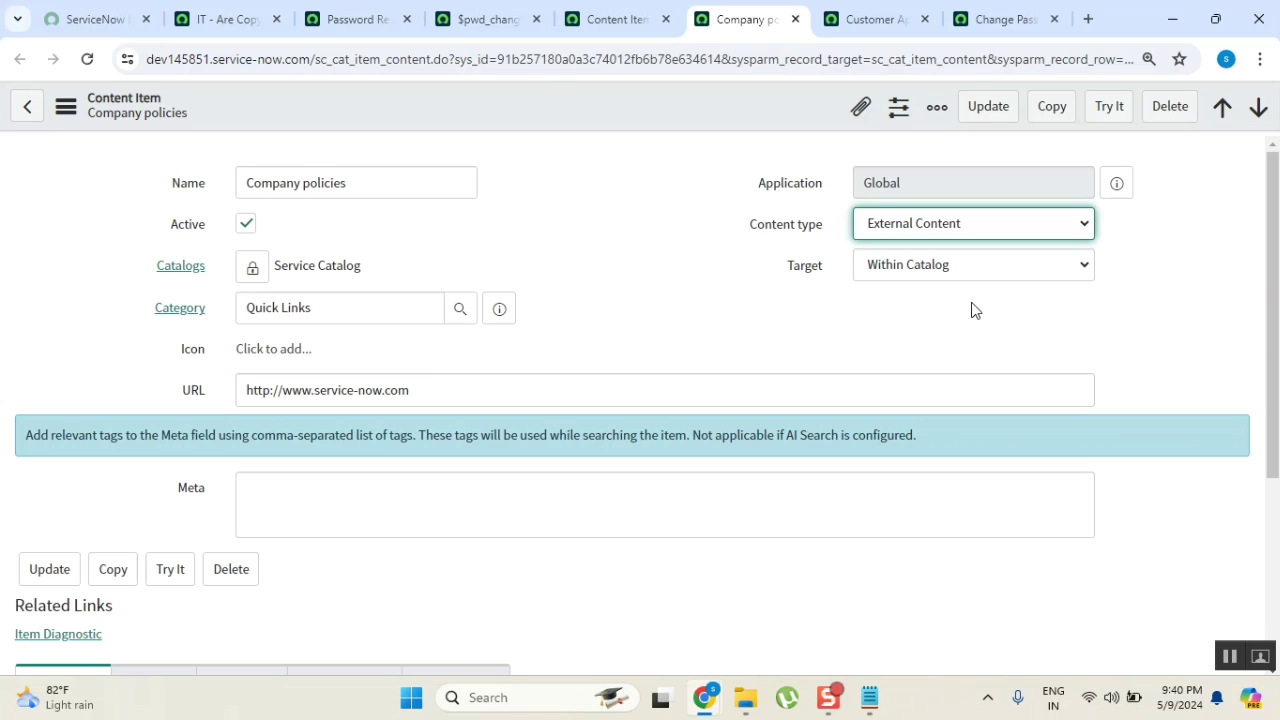
{"action": "left_click_drag", "start_coordinate": [466, 396], "coordinate": [150, 380]}
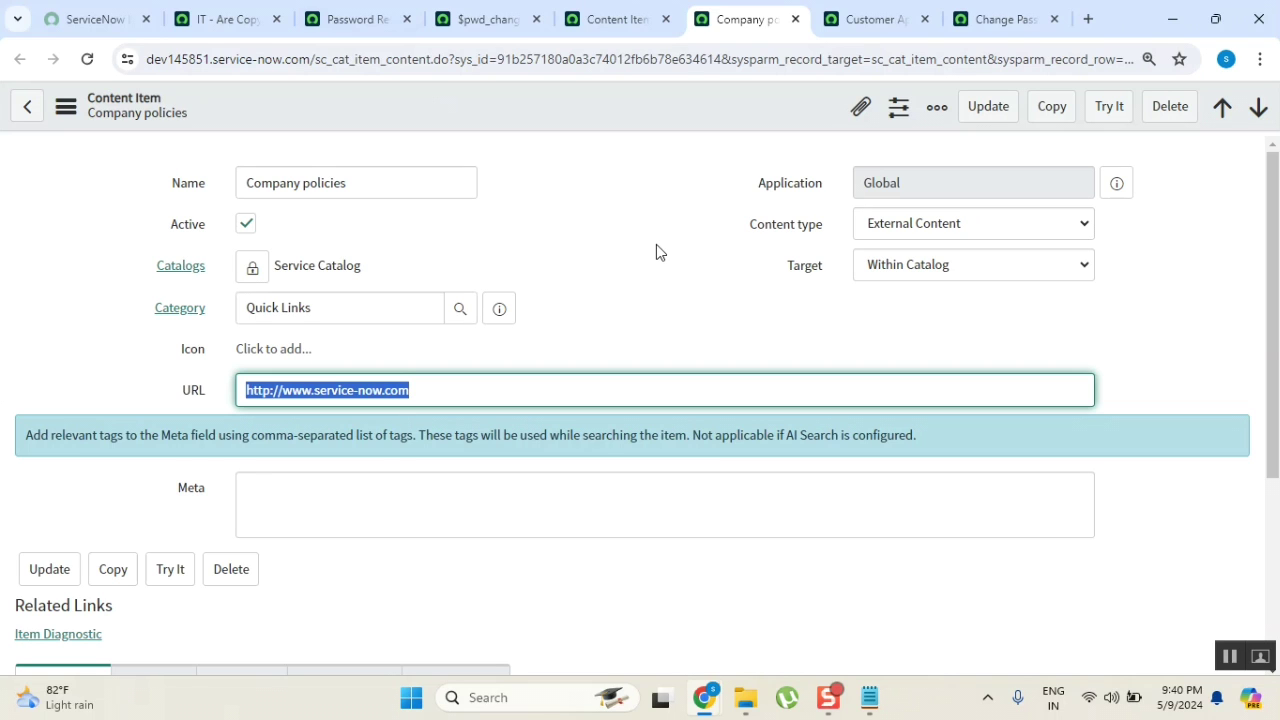
{"action": "left_click", "coordinate": [958, 224]}
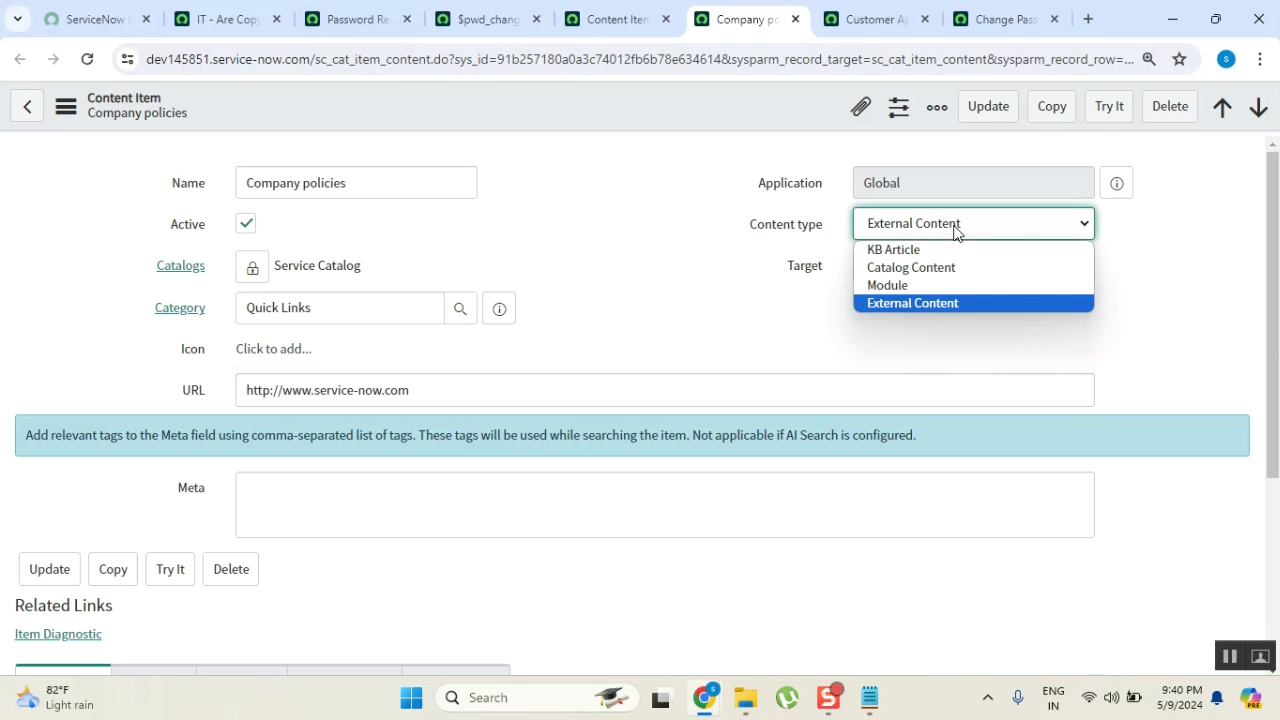
{"action": "left_click", "coordinate": [663, 256]}
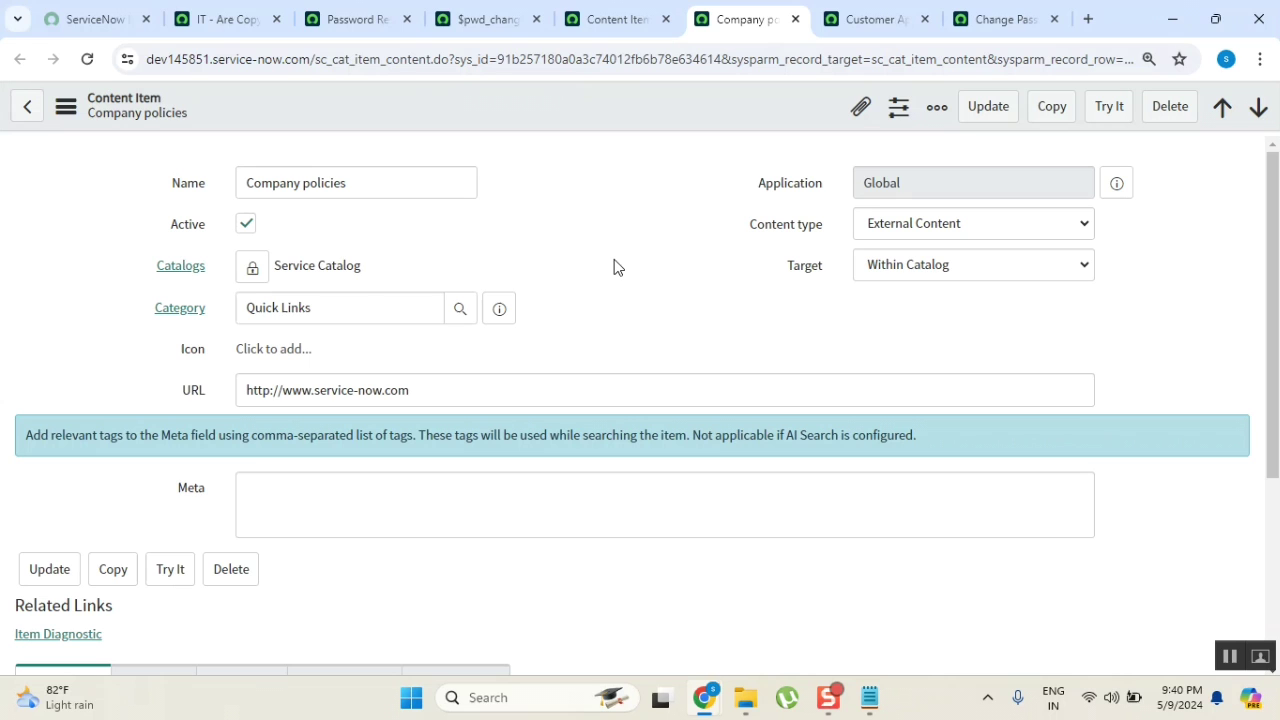
Switch to the Google Meet window.
{"action": "mouse_move", "coordinate": [705, 697]}
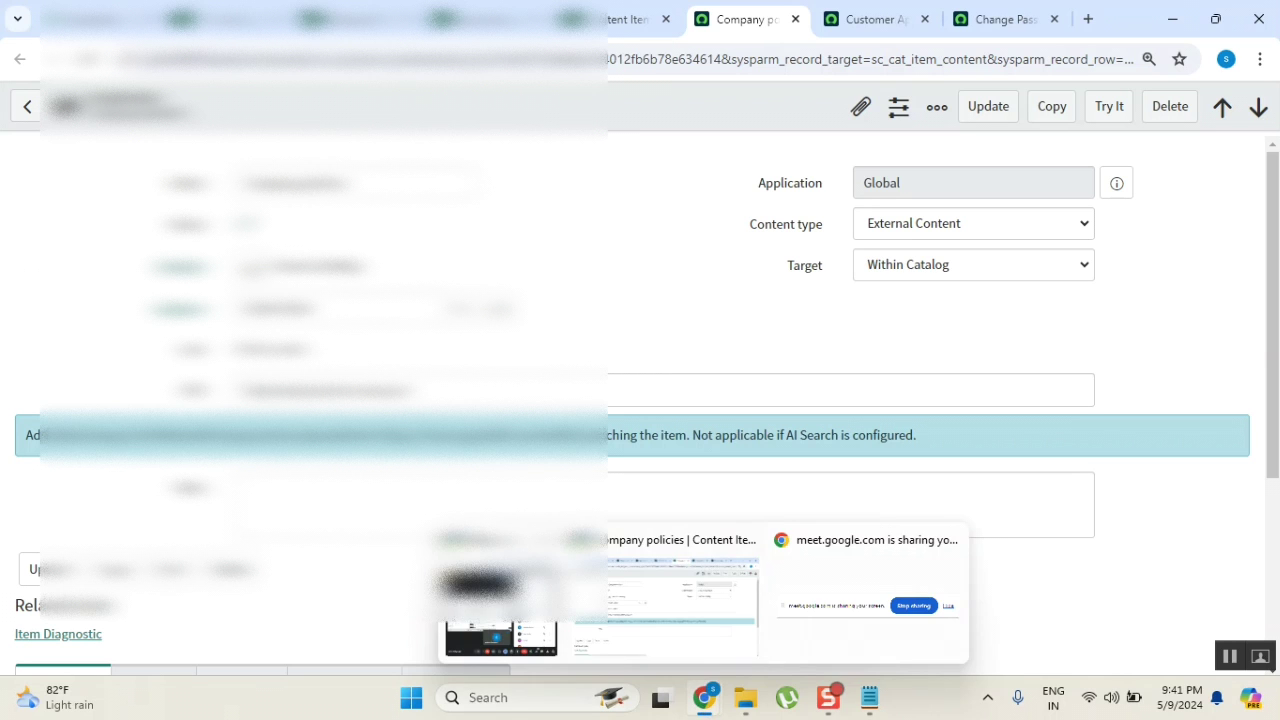
{"action": "left_click", "coordinate": [470, 615]}
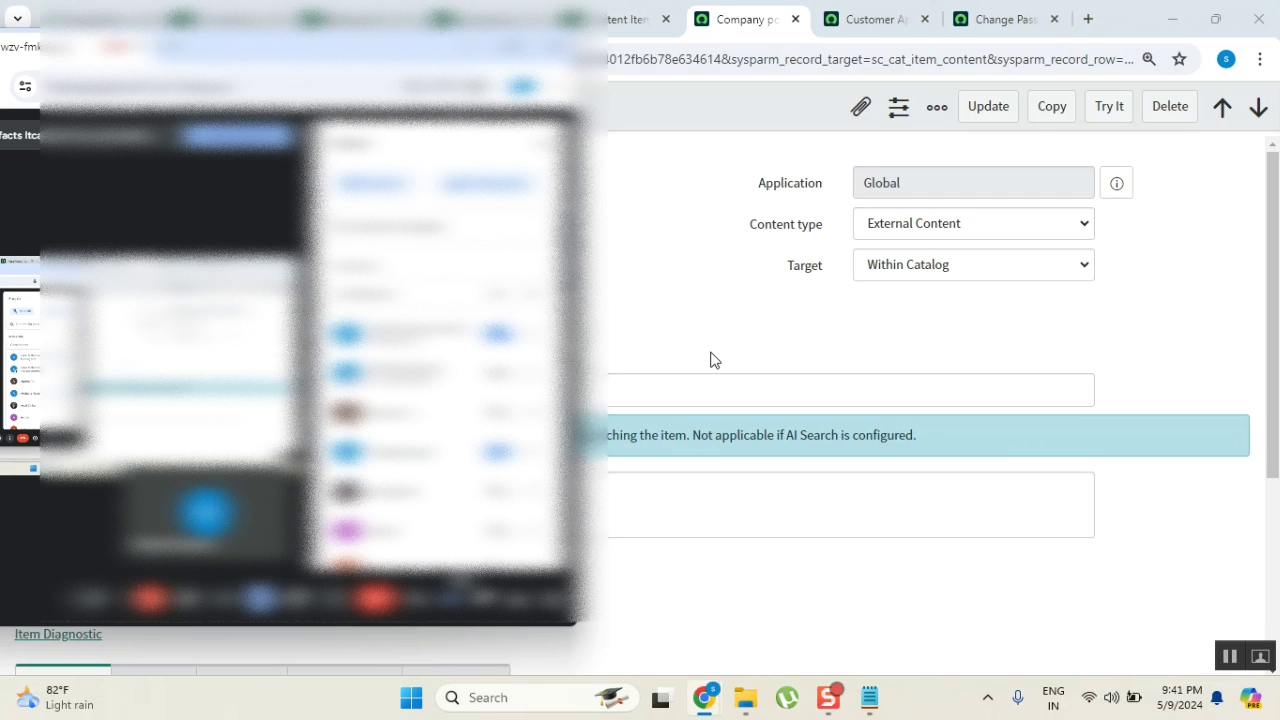
Switch back to the browser, revisit the Change Password form and close the $pwd_change UI Page record.
{"action": "left_click", "coordinate": [727, 304]}
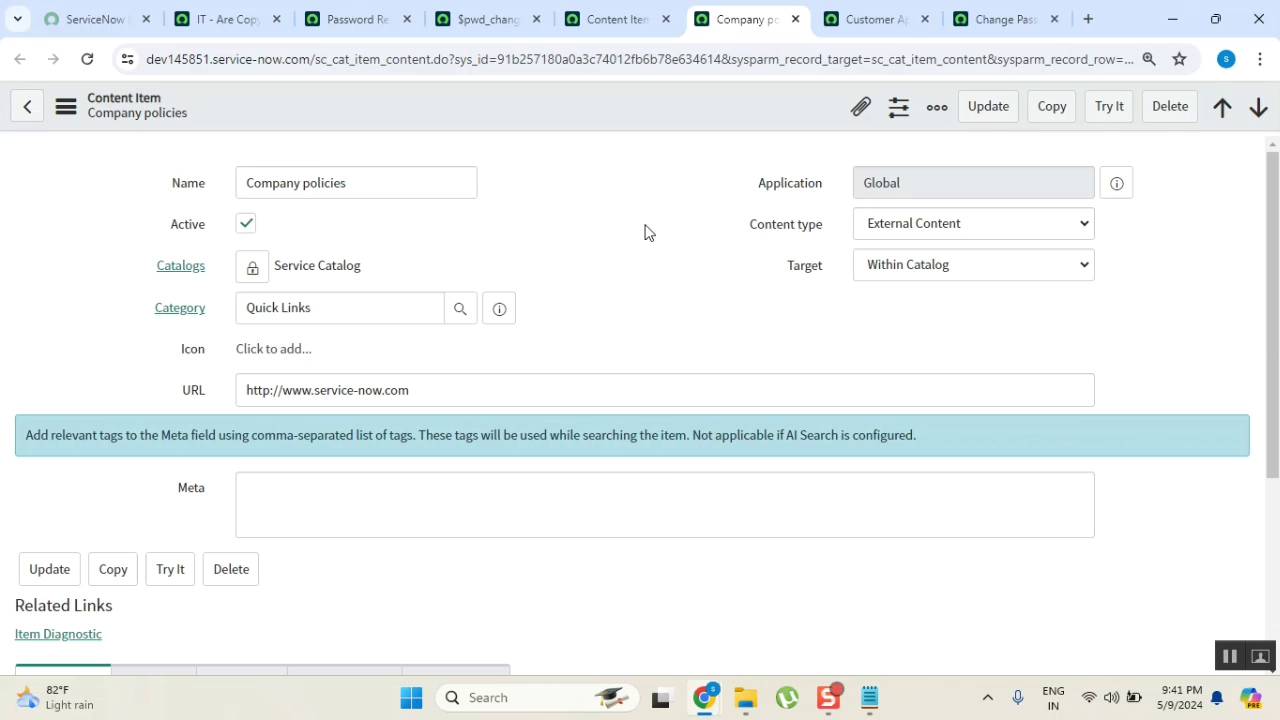
{"action": "left_click", "coordinate": [340, 20]}
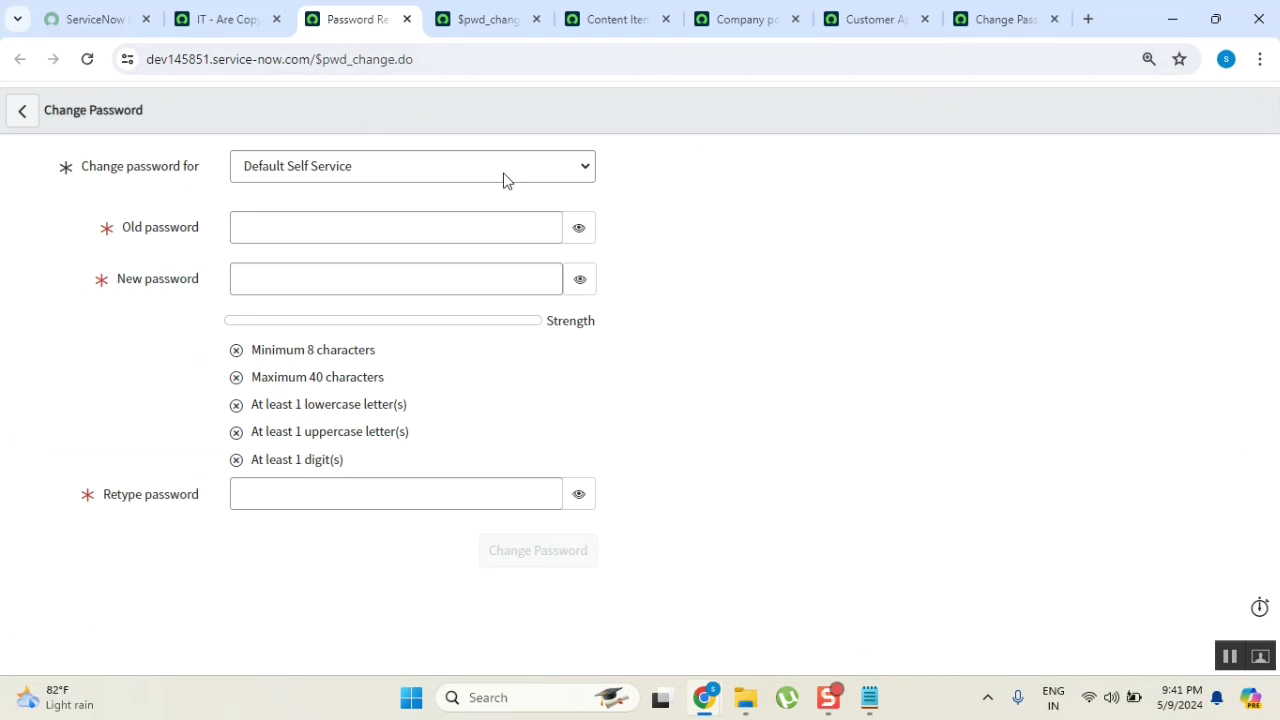
{"action": "left_click", "coordinate": [486, 21]}
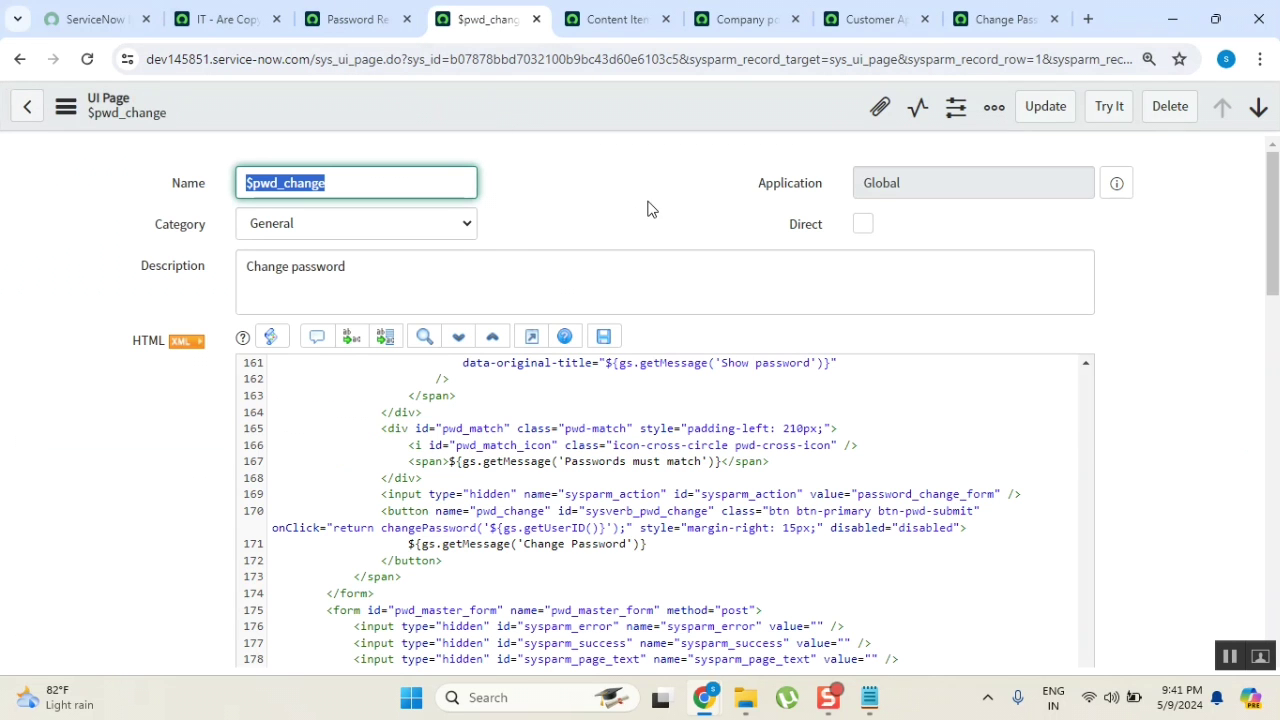
{"action": "left_click", "coordinate": [536, 19]}
{"action": "left_click", "coordinate": [345, 20]}
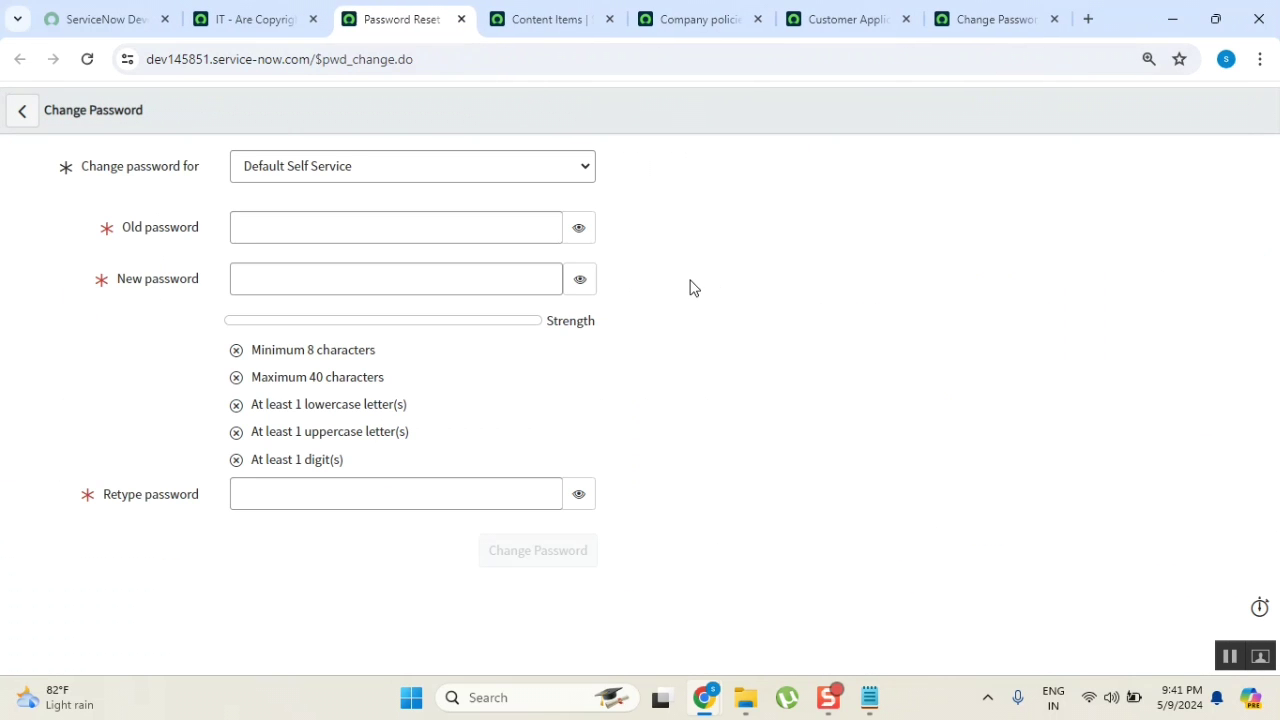
Filter the navigator for "content items" and open the Content Items list in a separate browser tab.
{"action": "left_click", "coordinate": [246, 30]}
{"action": "left_click", "coordinate": [151, 166]}
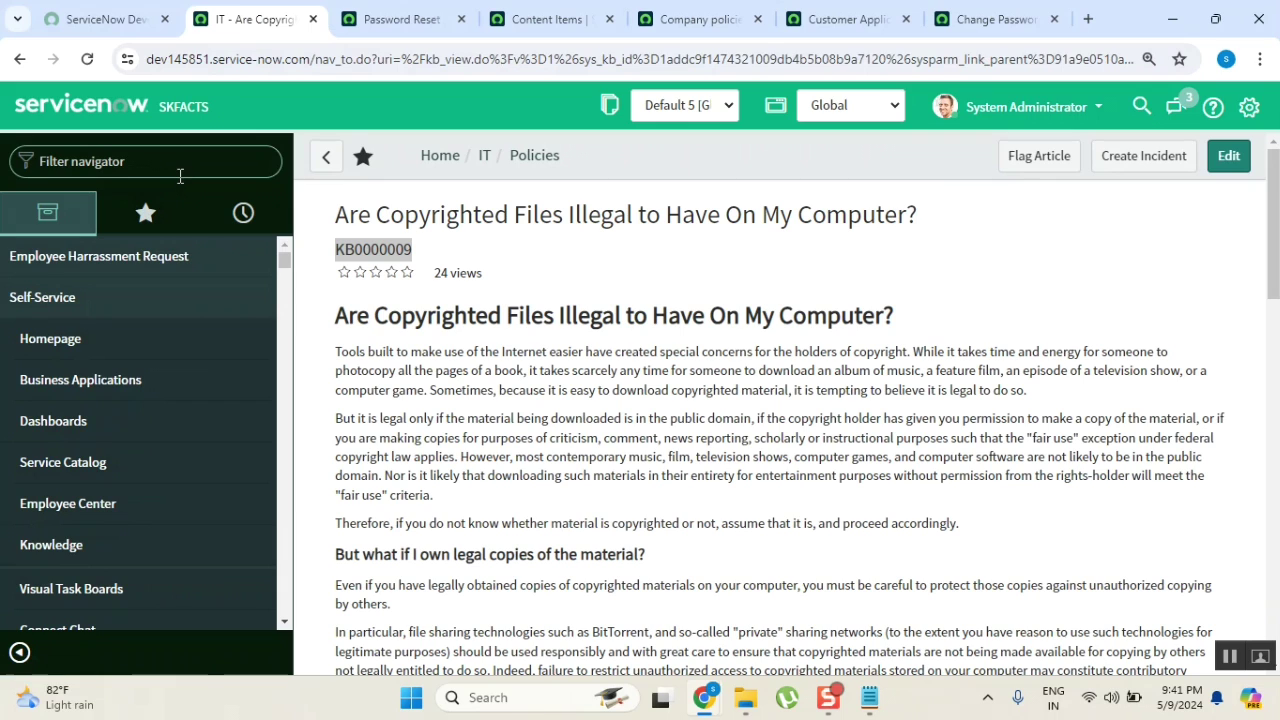
{"action": "type", "text": "content items"}
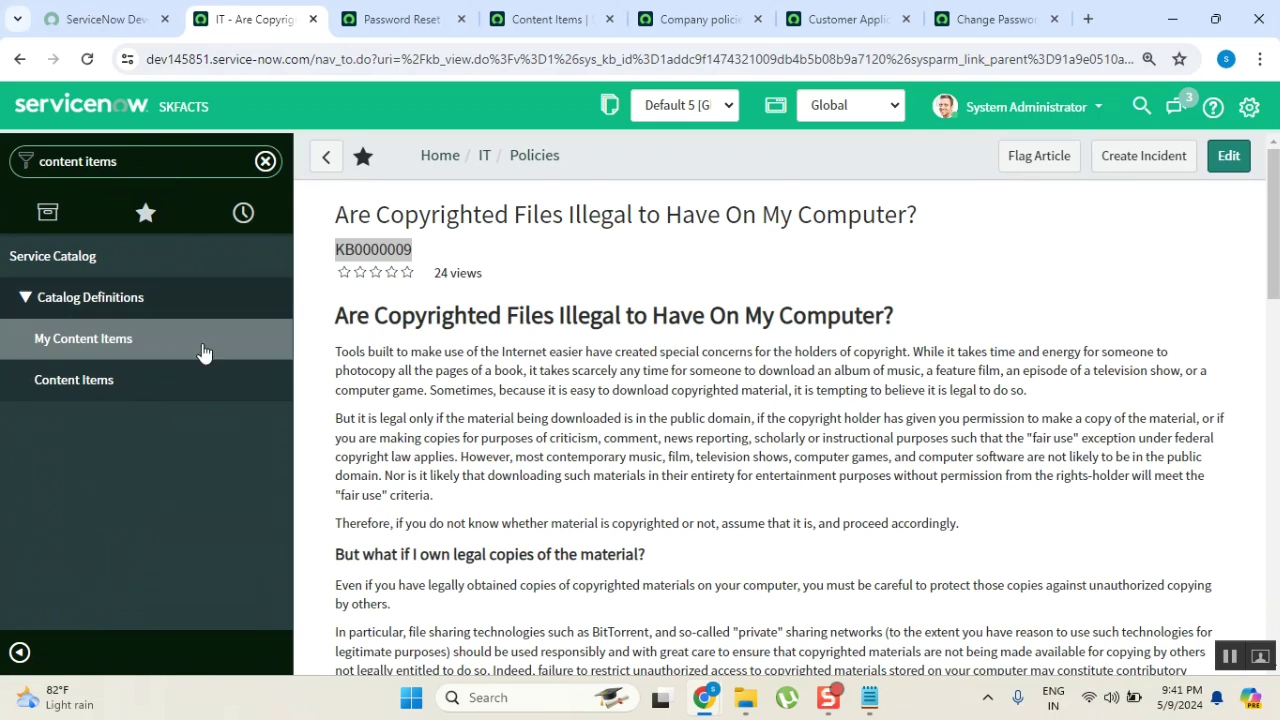
{"action": "middle_click", "coordinate": [114, 386]}
{"action": "left_click", "coordinate": [360, 22]}
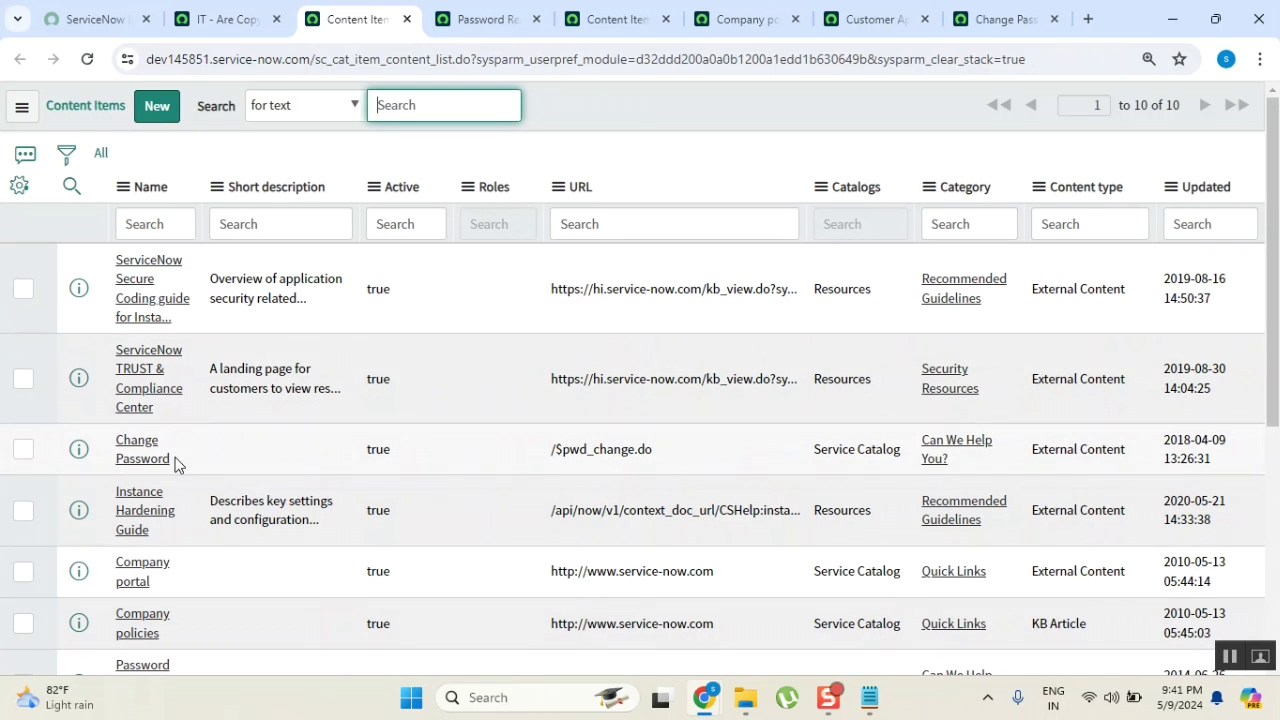
Look through the Content Items list and highlight the name of the Change Password item.
{"action": "left_click_drag", "start_coordinate": [175, 463], "coordinate": [120, 365]}
{"action": "left_click", "coordinate": [744, 153]}
{"action": "scroll", "coordinate": [734, 197], "scroll_direction": "down", "scroll_amount": 2}
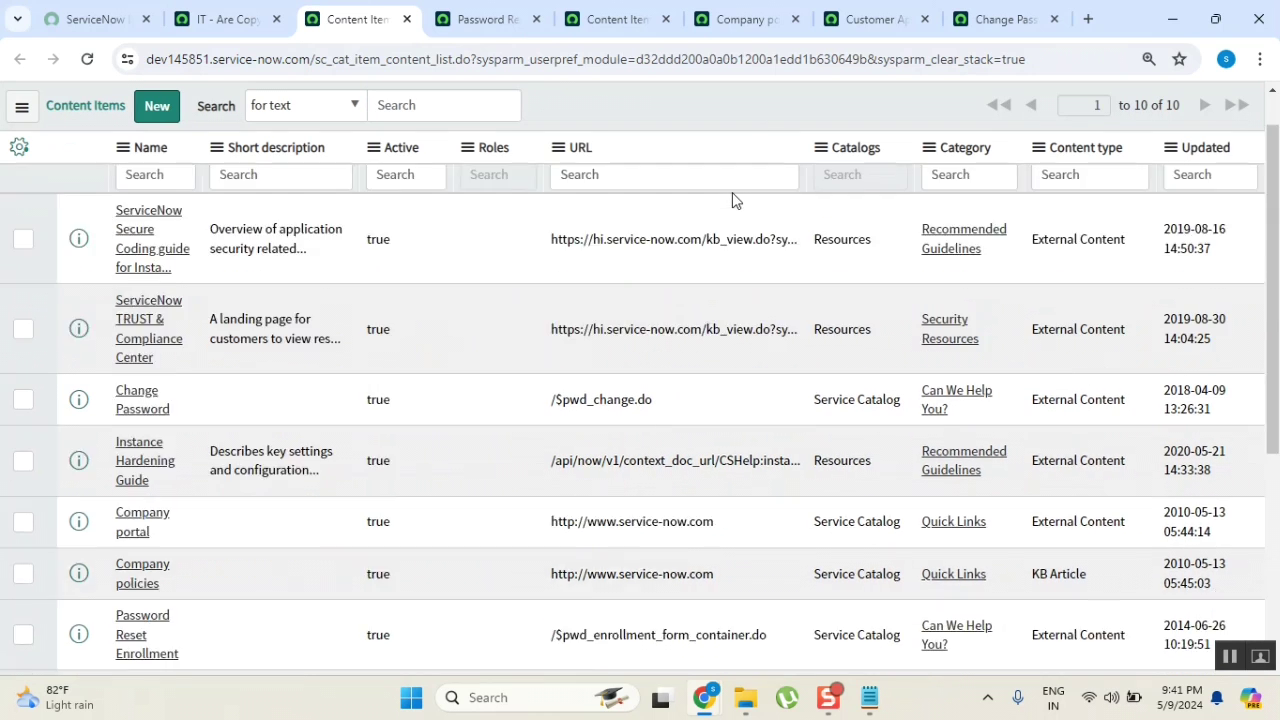
{"action": "scroll", "coordinate": [734, 194], "scroll_direction": "up", "scroll_amount": 2}
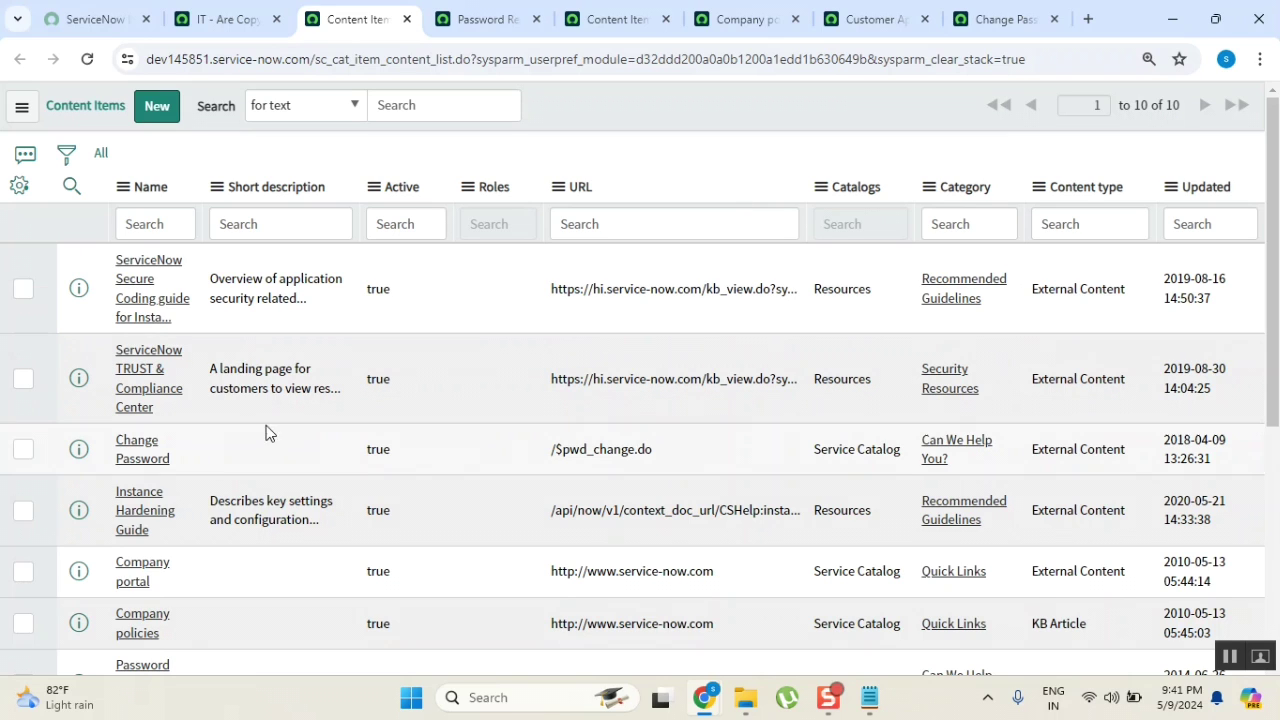
{"action": "left_click_drag", "start_coordinate": [172, 461], "coordinate": [116, 440]}
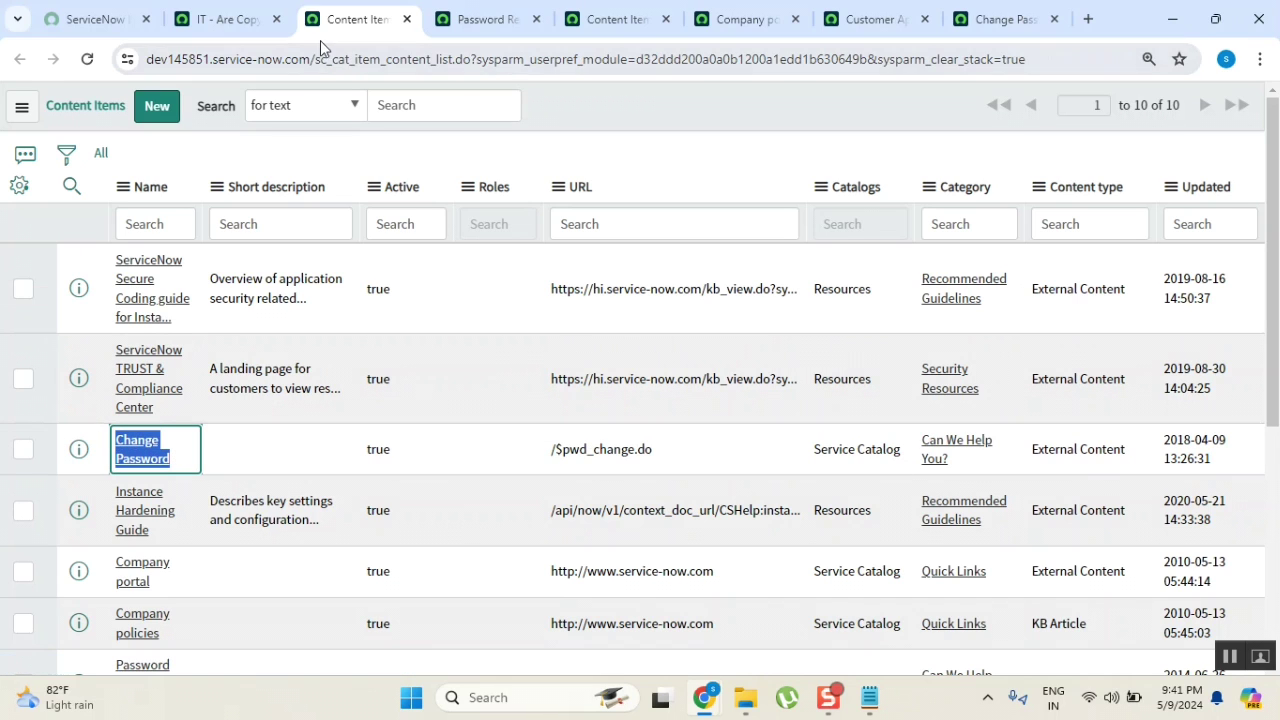
Close the leftover browser tabs for the password reset form, Company policies, the customer application and Change Password.
{"action": "left_click", "coordinate": [505, 22]}
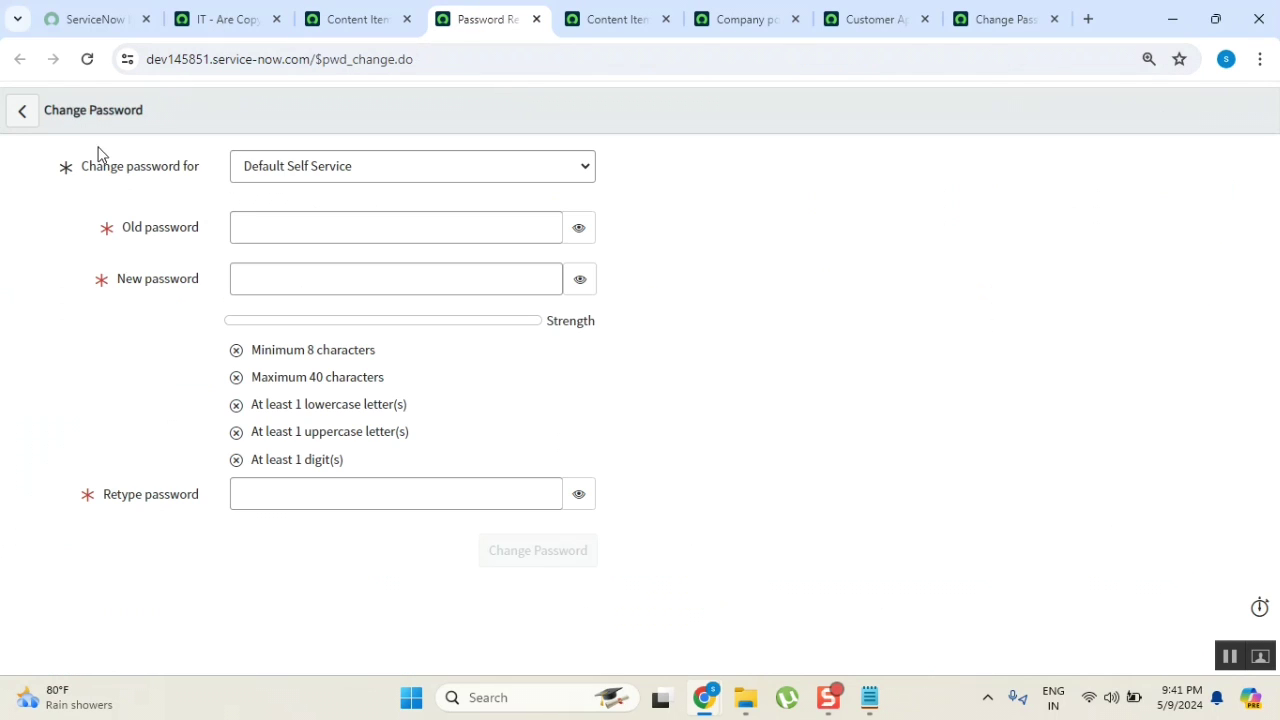
{"action": "left_click", "coordinate": [536, 20]}
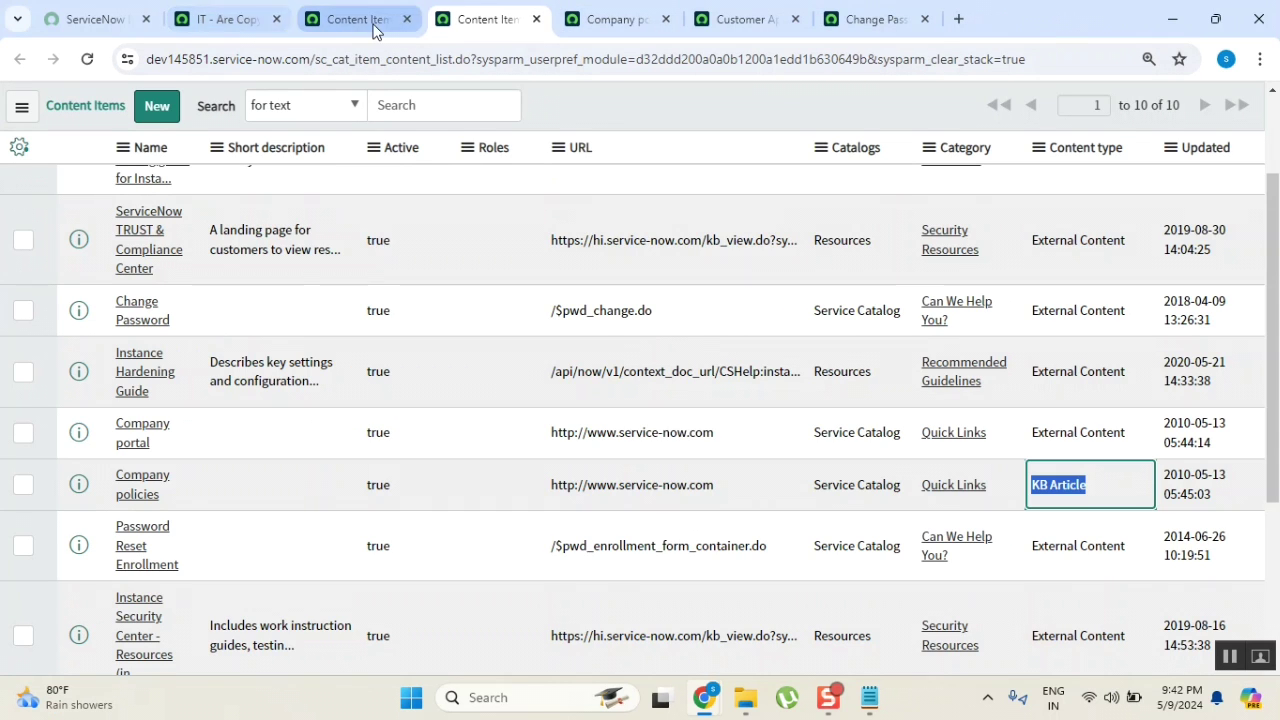
{"action": "left_click", "coordinate": [650, 28]}
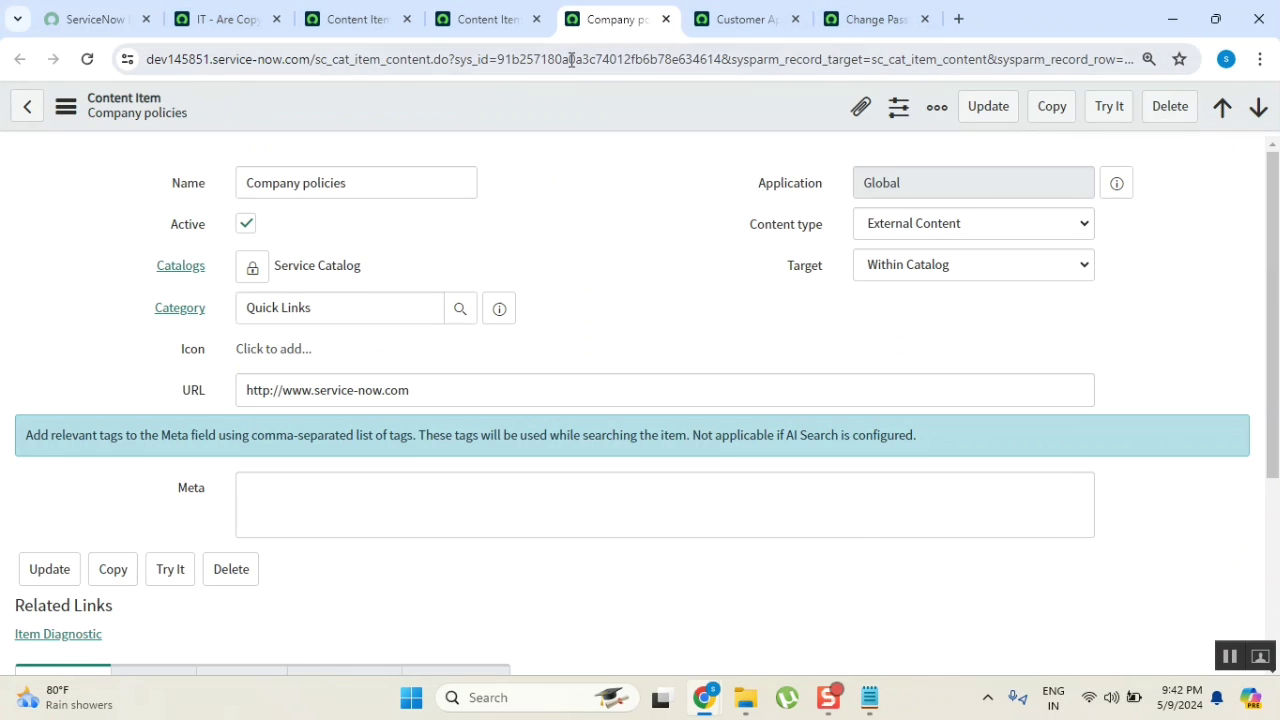
{"action": "left_click", "coordinate": [665, 20]}
{"action": "left_click", "coordinate": [728, 178]}
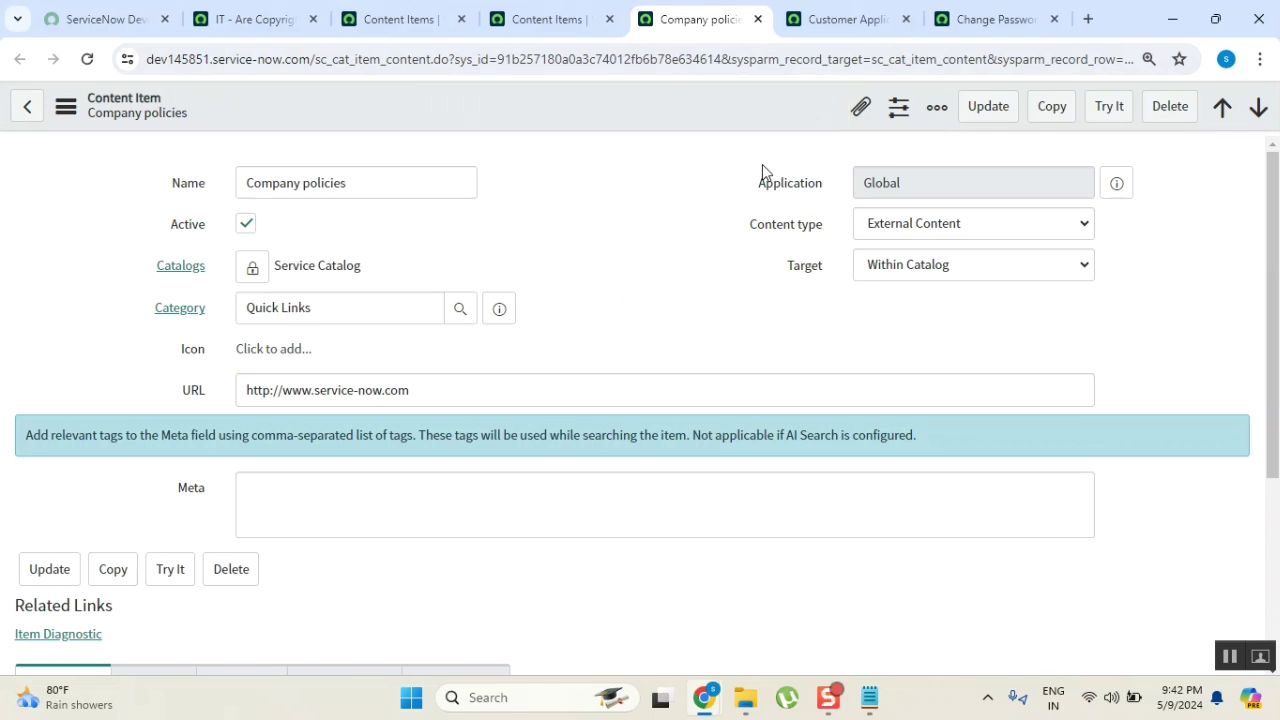
{"action": "left_click", "coordinate": [883, 19]}
{"action": "left_click", "coordinate": [880, 19]}
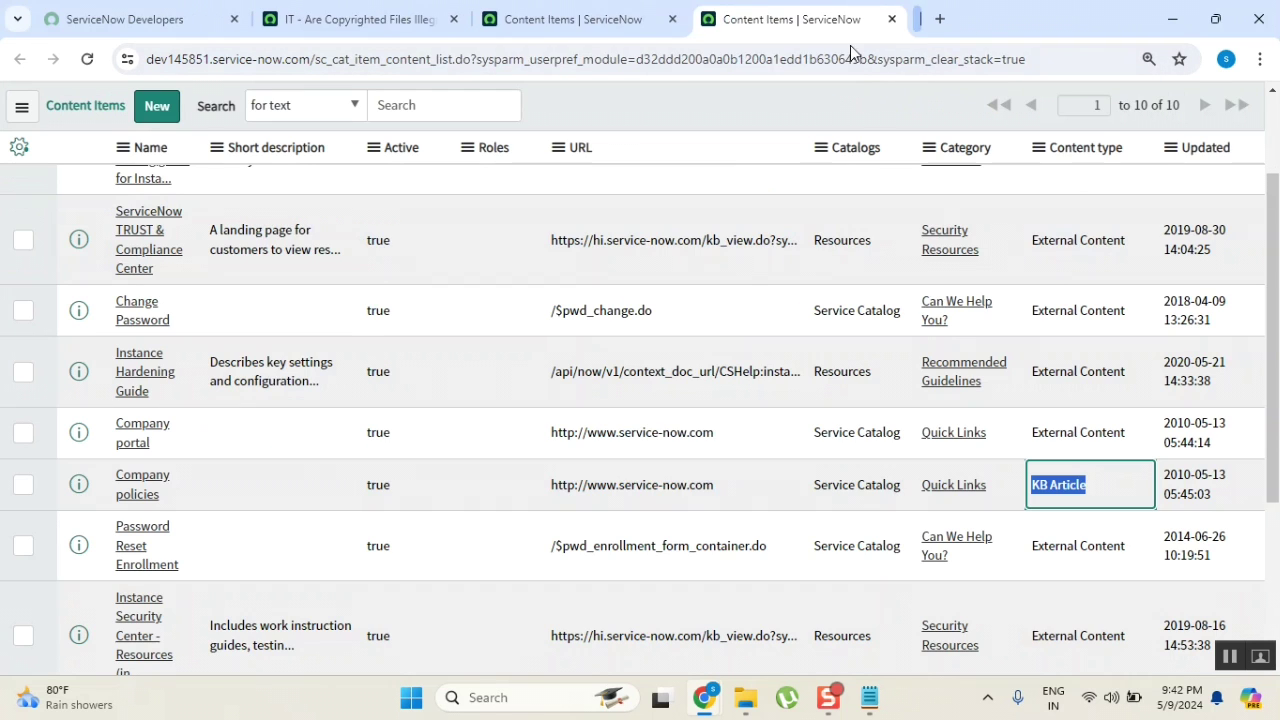
Clear the navigator filter and open the Service Catalog, checking the Change Password item's name in the Content Items list.
{"action": "left_click", "coordinate": [365, 19]}
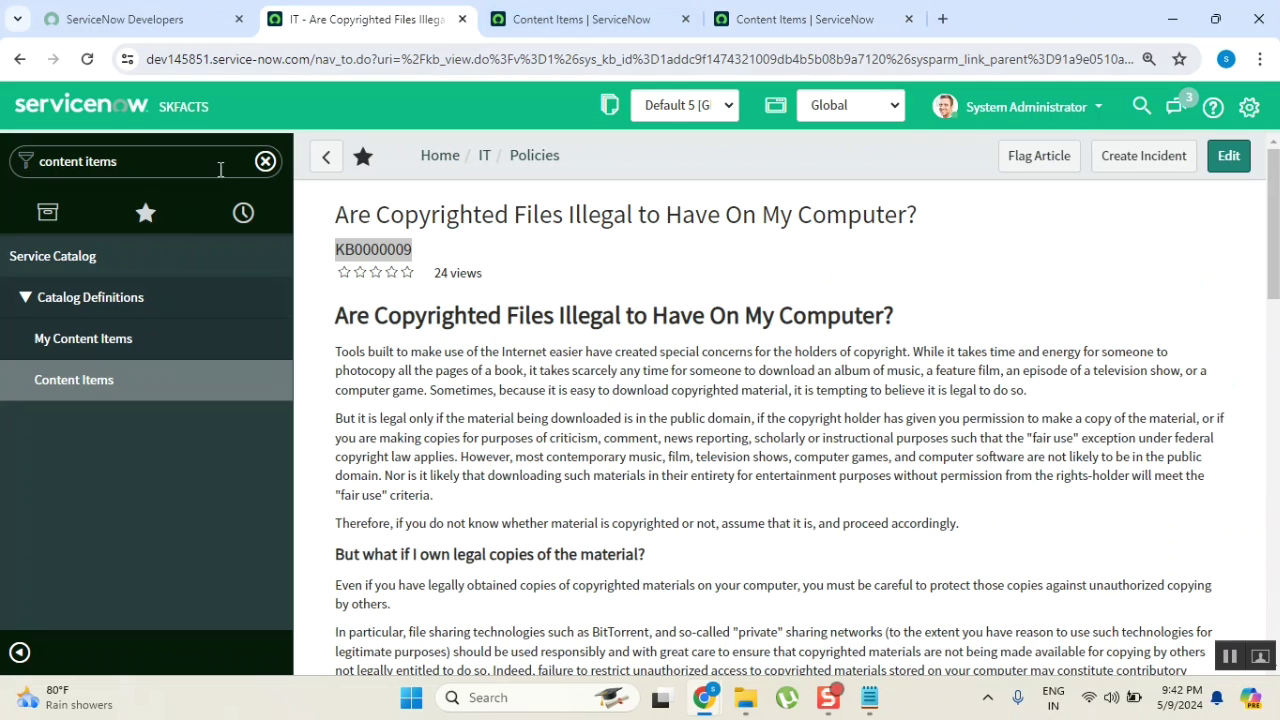
{"action": "left_click", "coordinate": [157, 166]}
{"action": "left_click", "coordinate": [266, 162]}
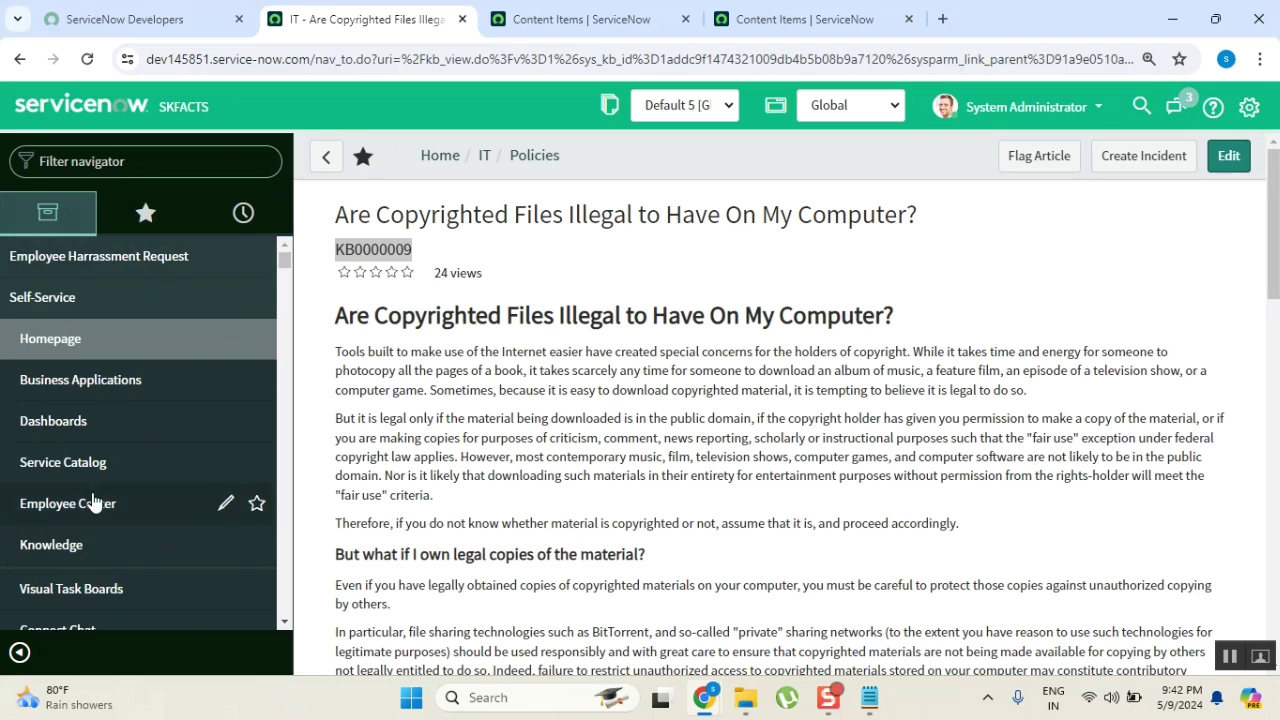
{"action": "left_click", "coordinate": [80, 460]}
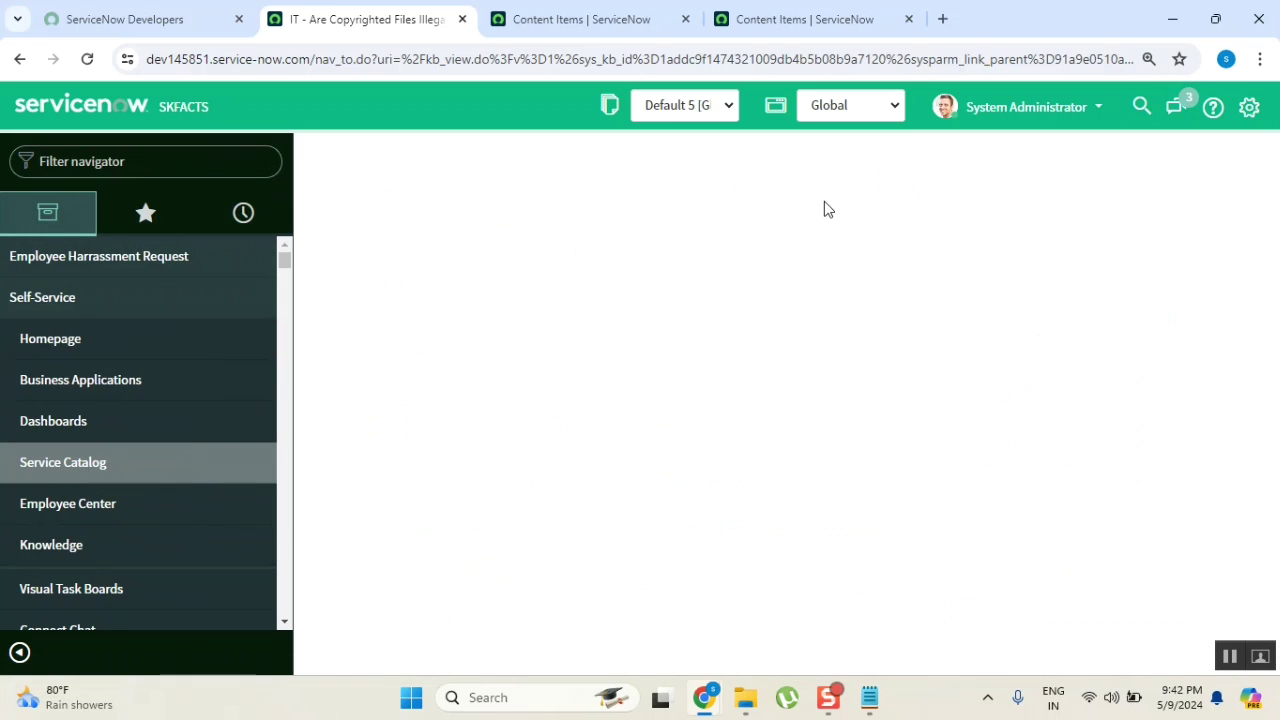
{"action": "left_click", "coordinate": [587, 20]}
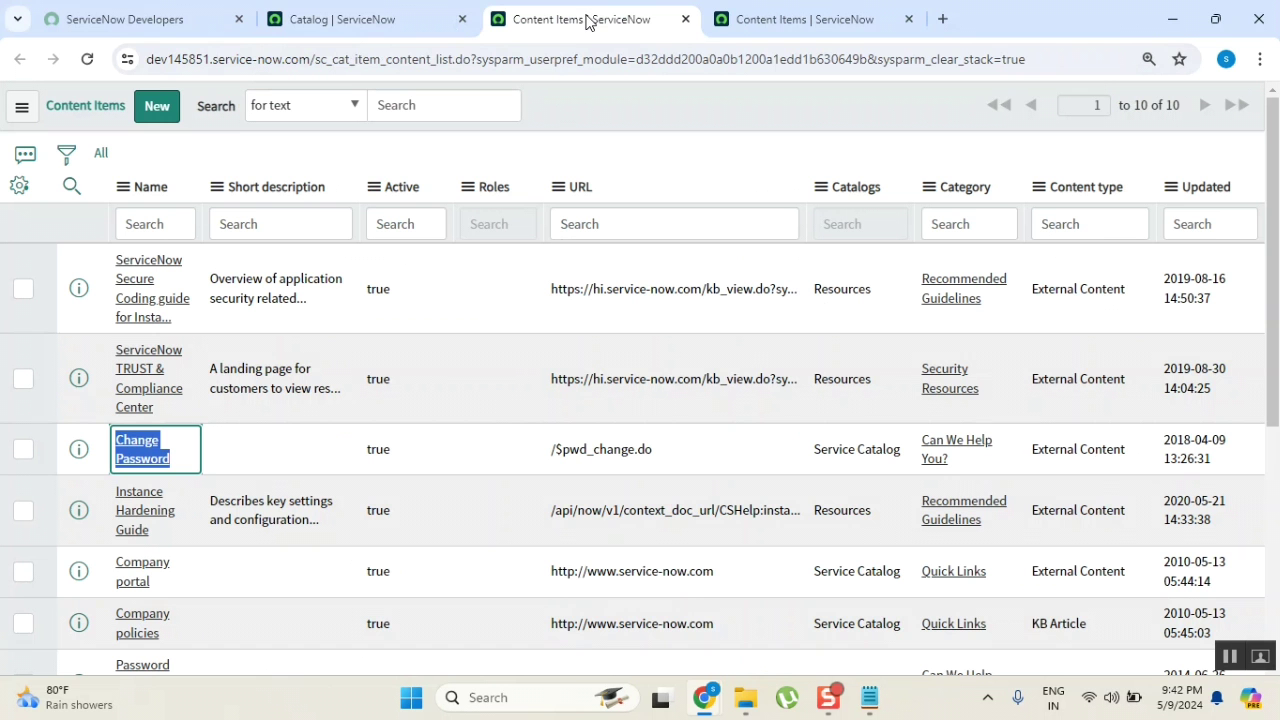
{"action": "left_click", "coordinate": [371, 22]}
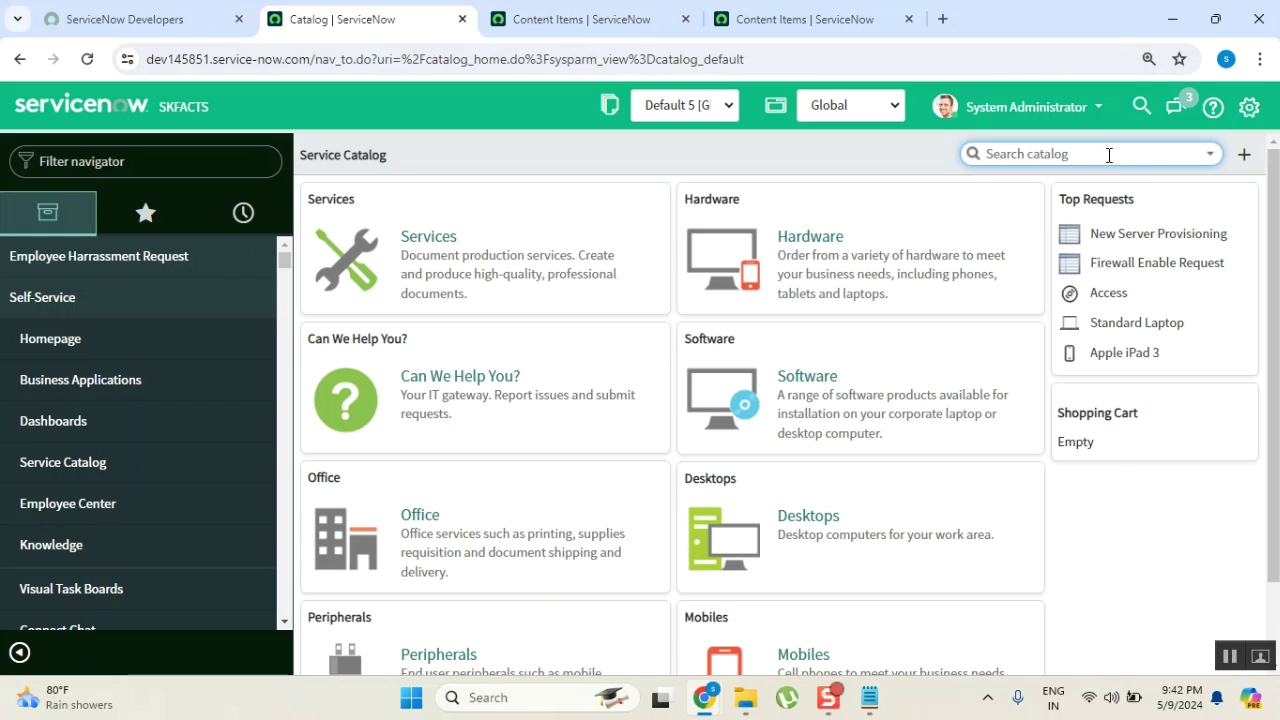
Search the Service Catalog for "change password" and open the Change Password item.
{"action": "type", "text": "change pa"}
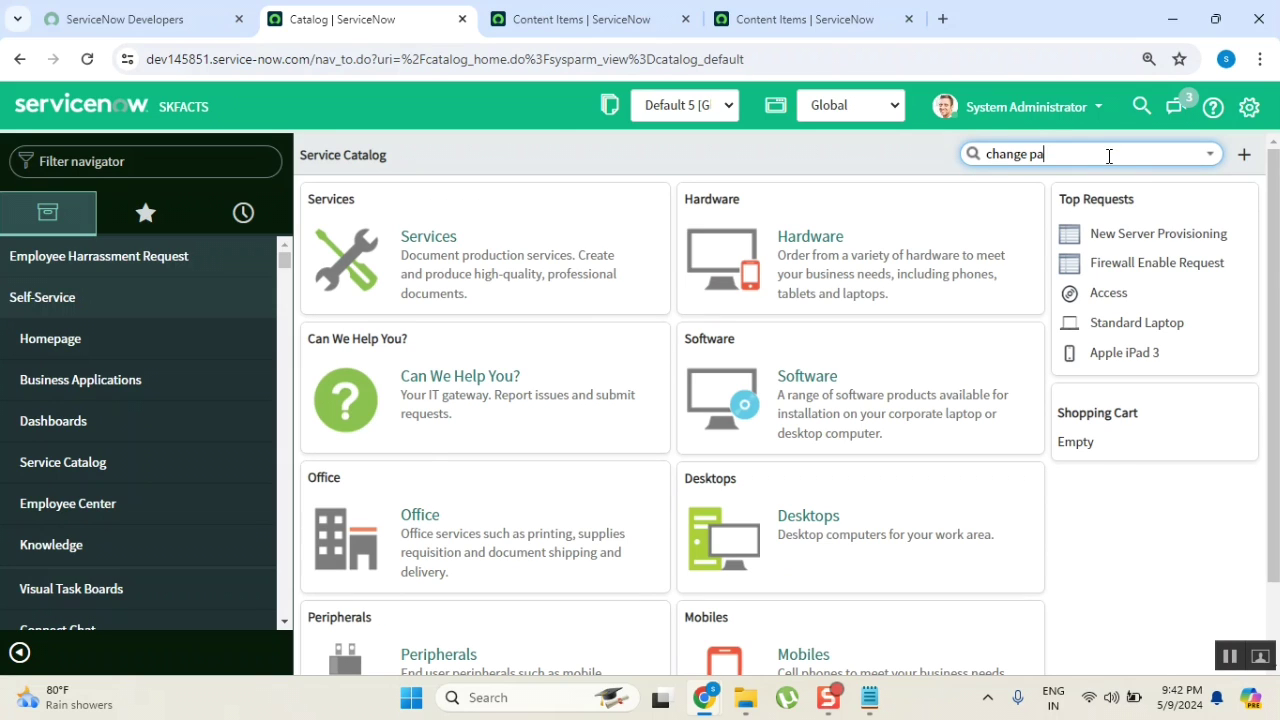
{"action": "key", "text": "Return"}
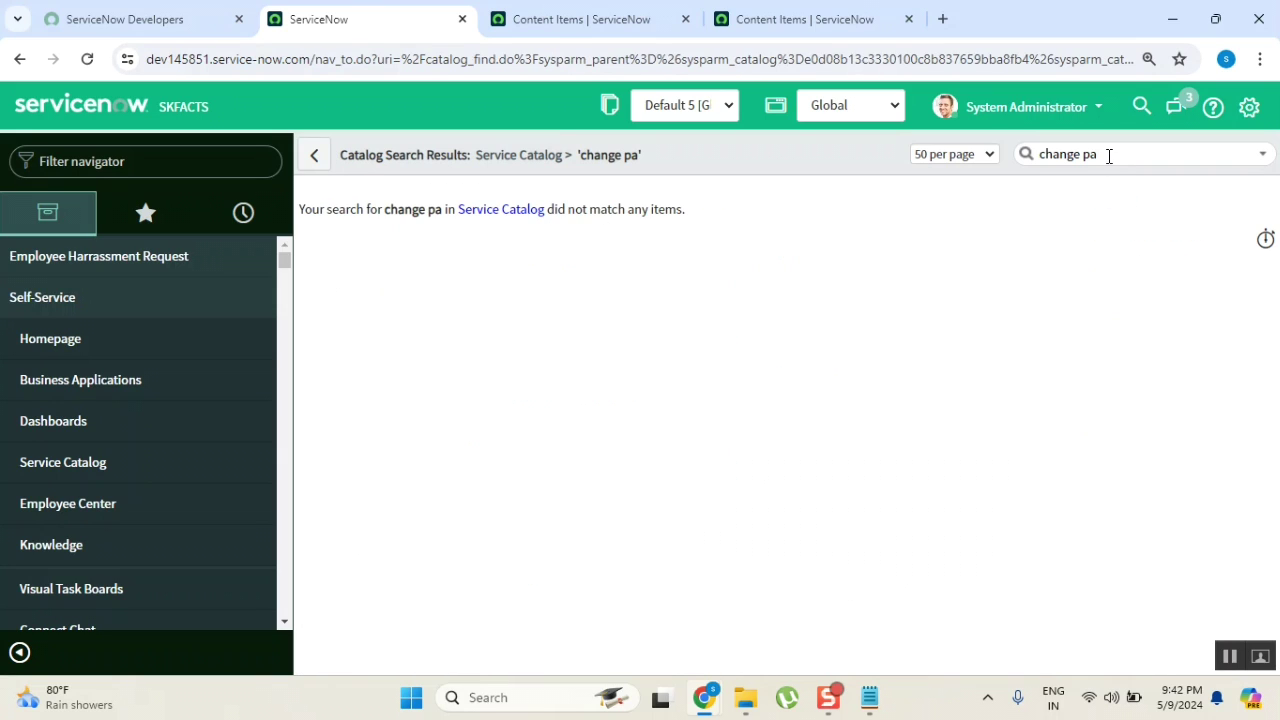
{"action": "triple_click", "coordinate": [1108, 156]}
{"action": "left_click", "coordinate": [1108, 157]}
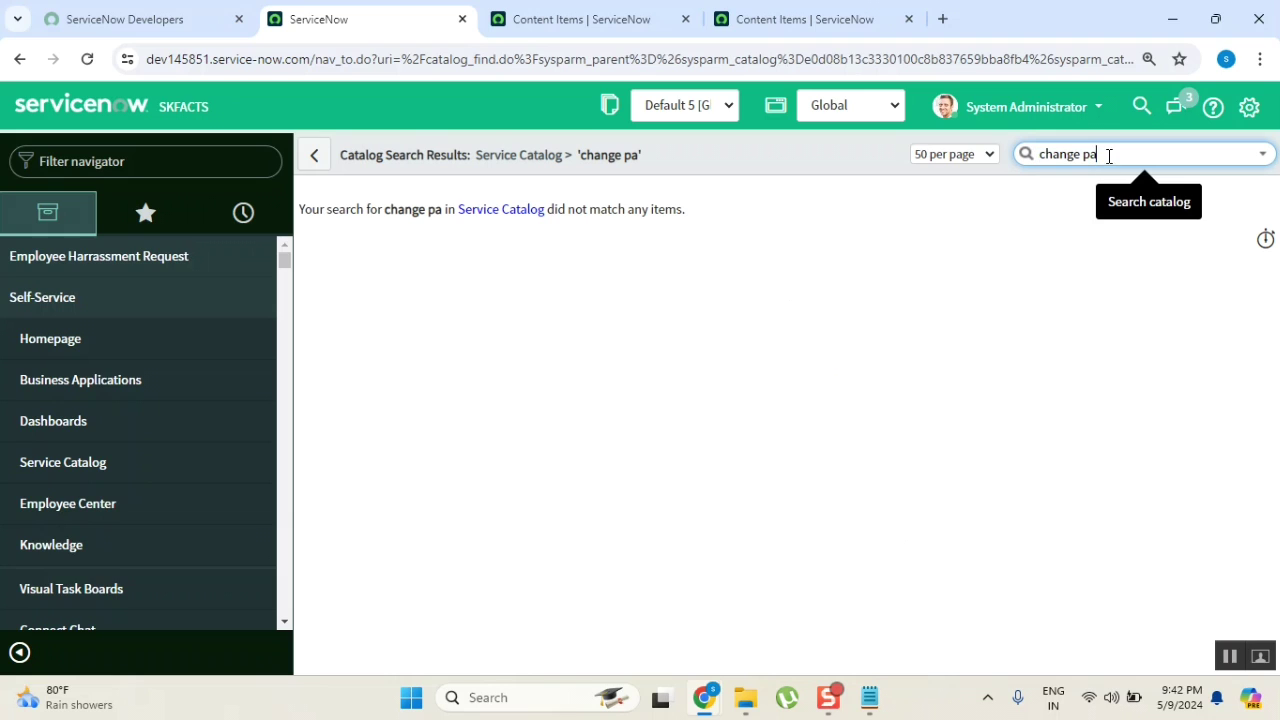
{"action": "type", "text": "sswo"}
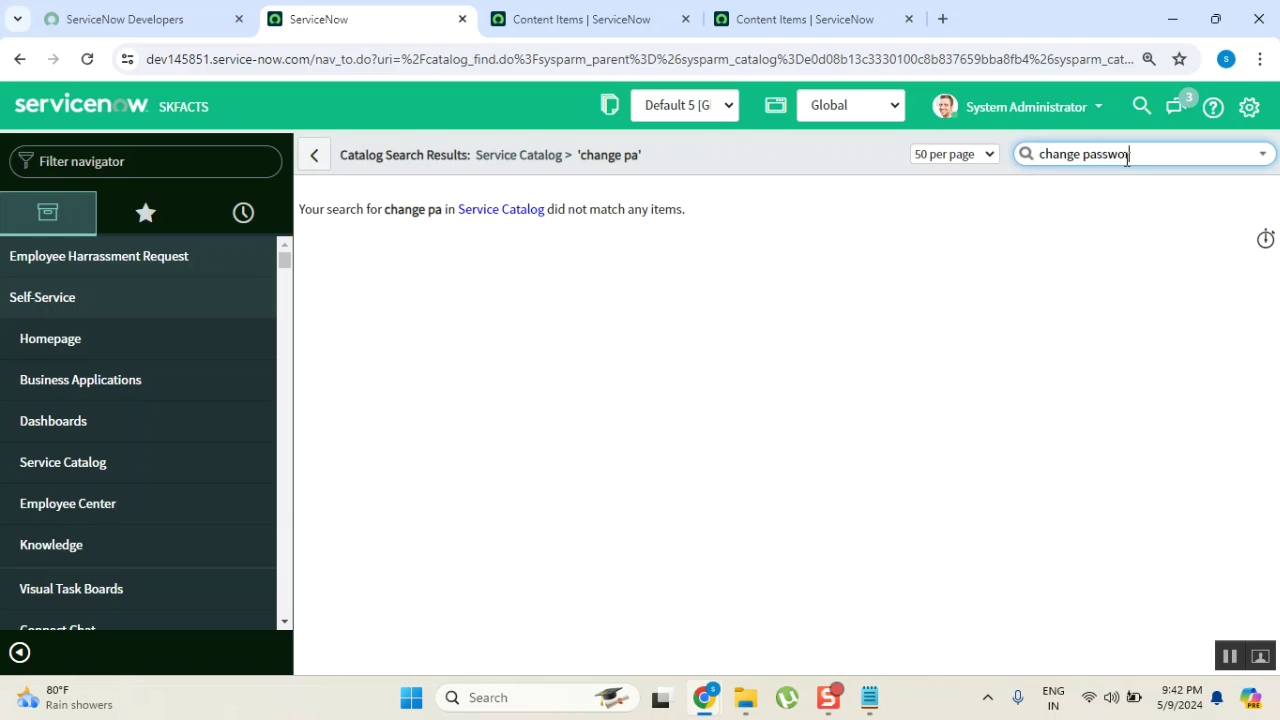
{"action": "type", "text": "rd"}
{"action": "key", "text": "Return"}
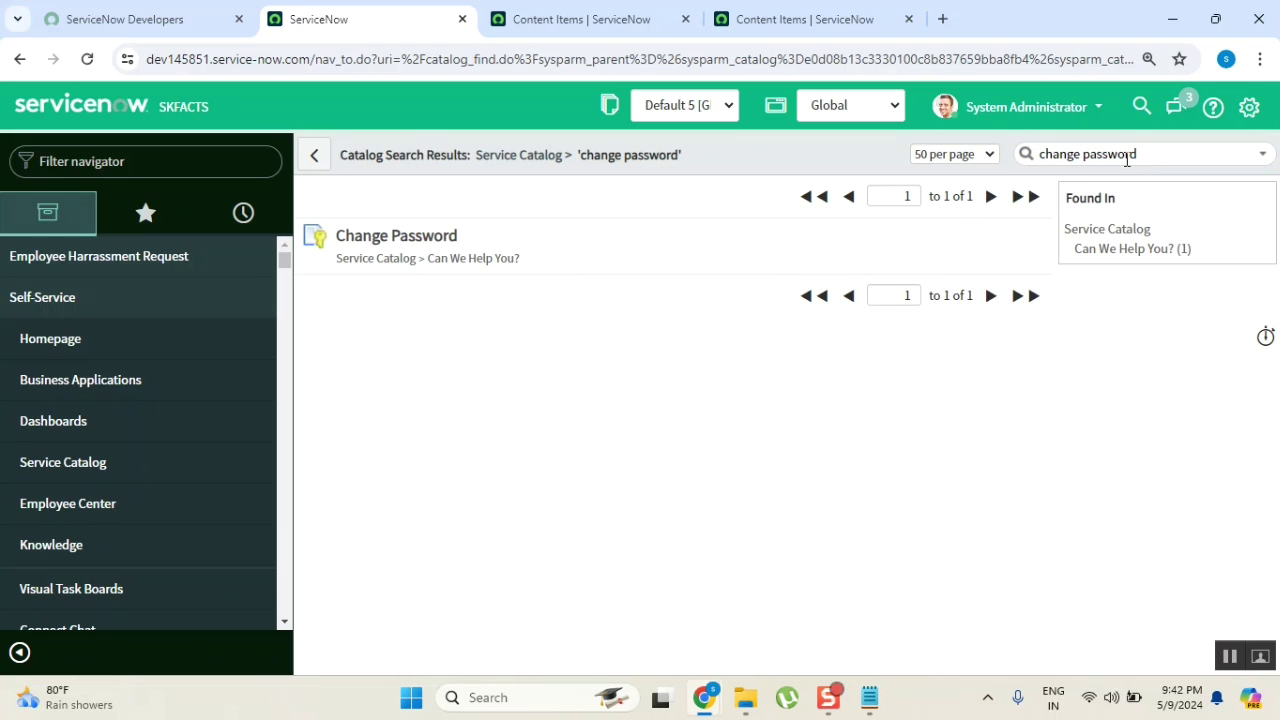
{"action": "left_click", "coordinate": [354, 245]}
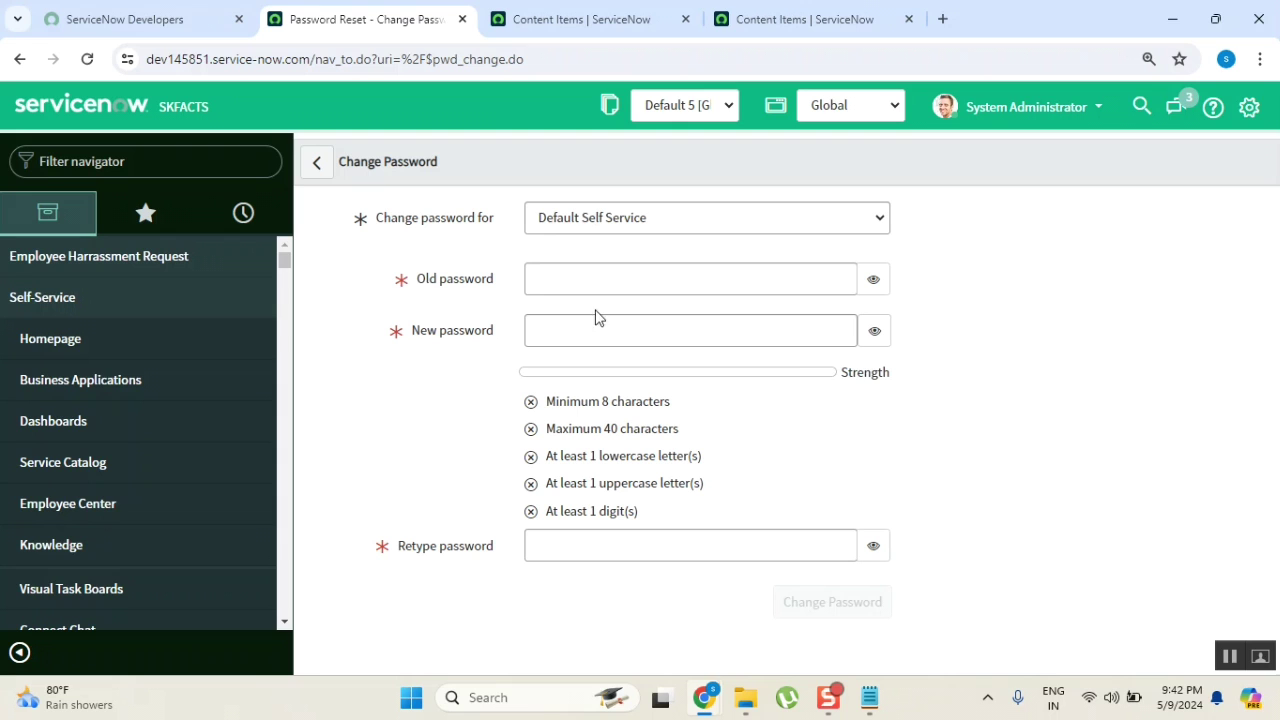
Examine the Old password, New password and Retype password fields of the Change Password form at 100% browser zoom.
{"action": "left_click", "coordinate": [575, 286]}
{"action": "left_click", "coordinate": [550, 325]}
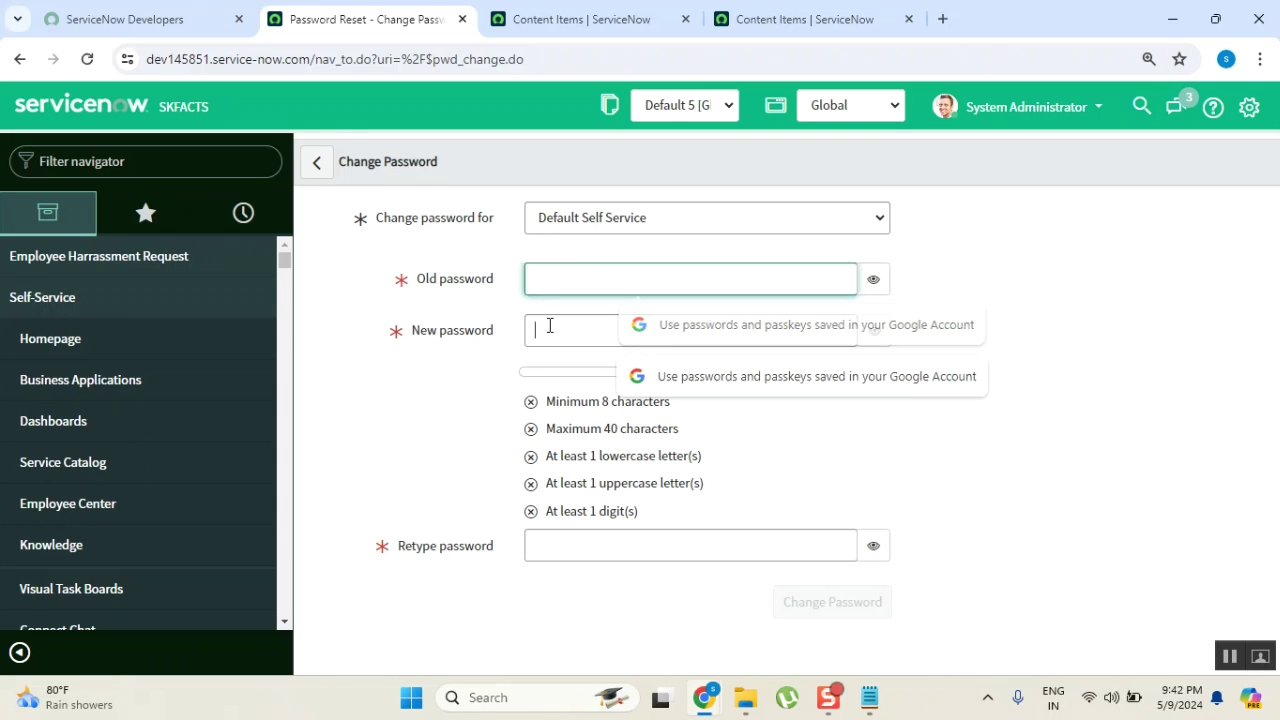
{"action": "left_click", "coordinate": [571, 548]}
{"action": "key", "text": "ctrl+minus"}
{"action": "key", "text": "ctrl+minus"}
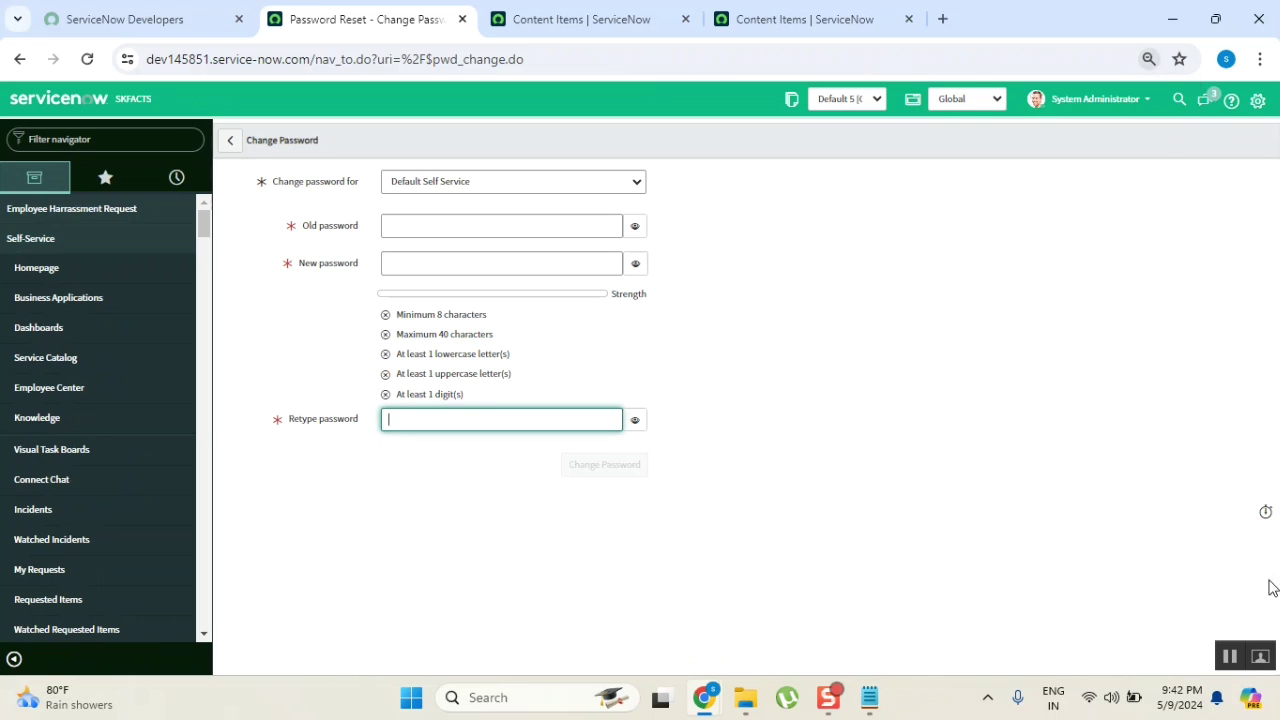
{"action": "key", "text": "ctrl+plus"}
{"action": "key", "text": "ctrl+plus"}
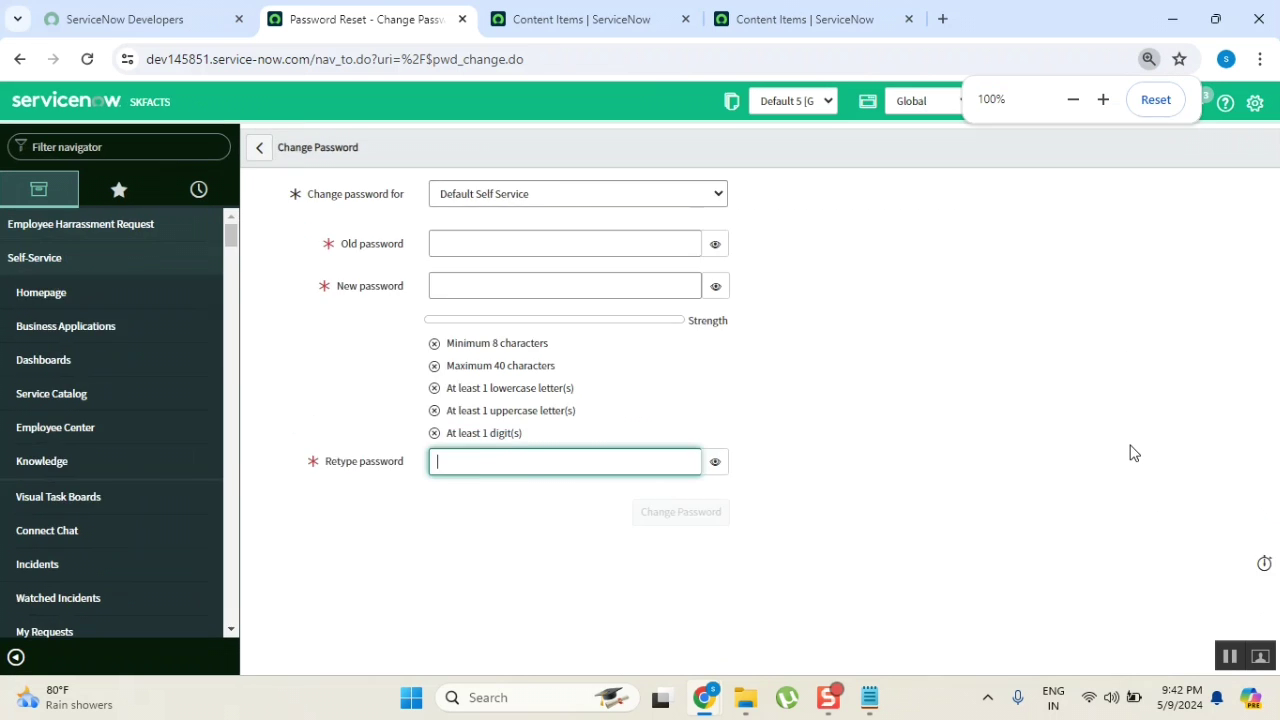
{"action": "left_click", "coordinate": [983, 340]}
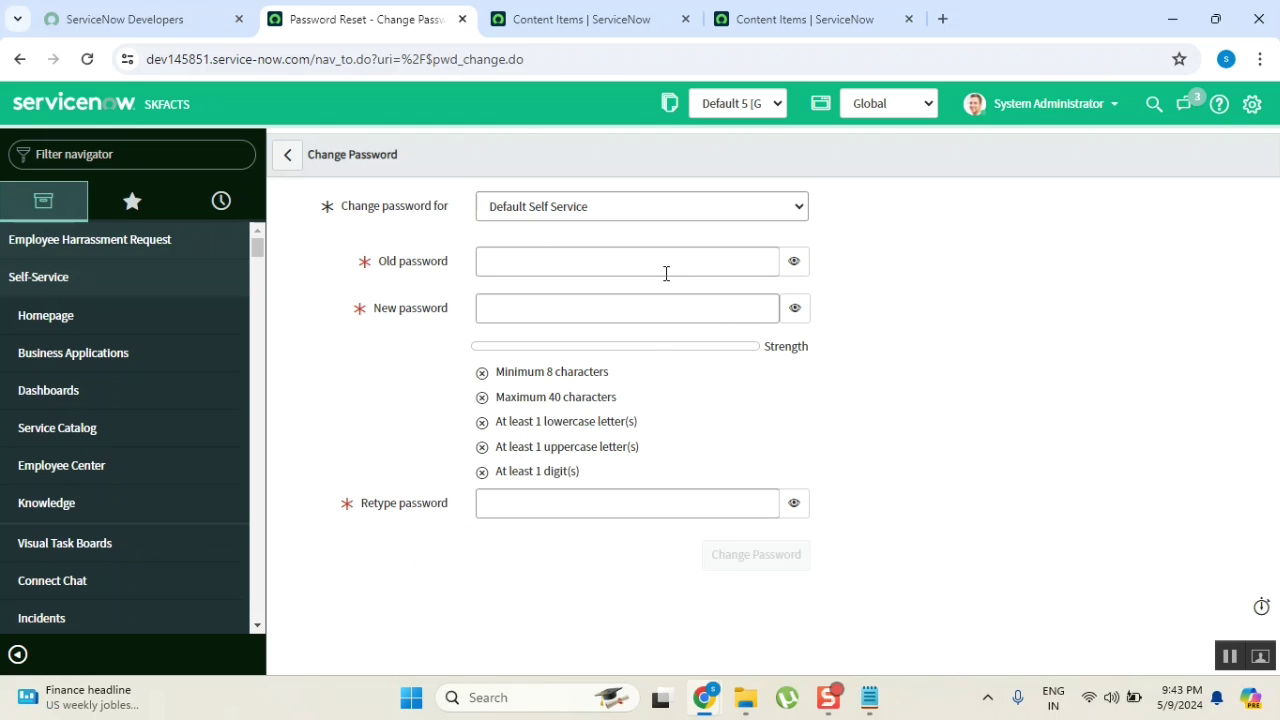
Open the Change Password record from the Content Items list, highlight its Content type label and examine its URL field.
{"action": "left_click", "coordinate": [572, 18]}
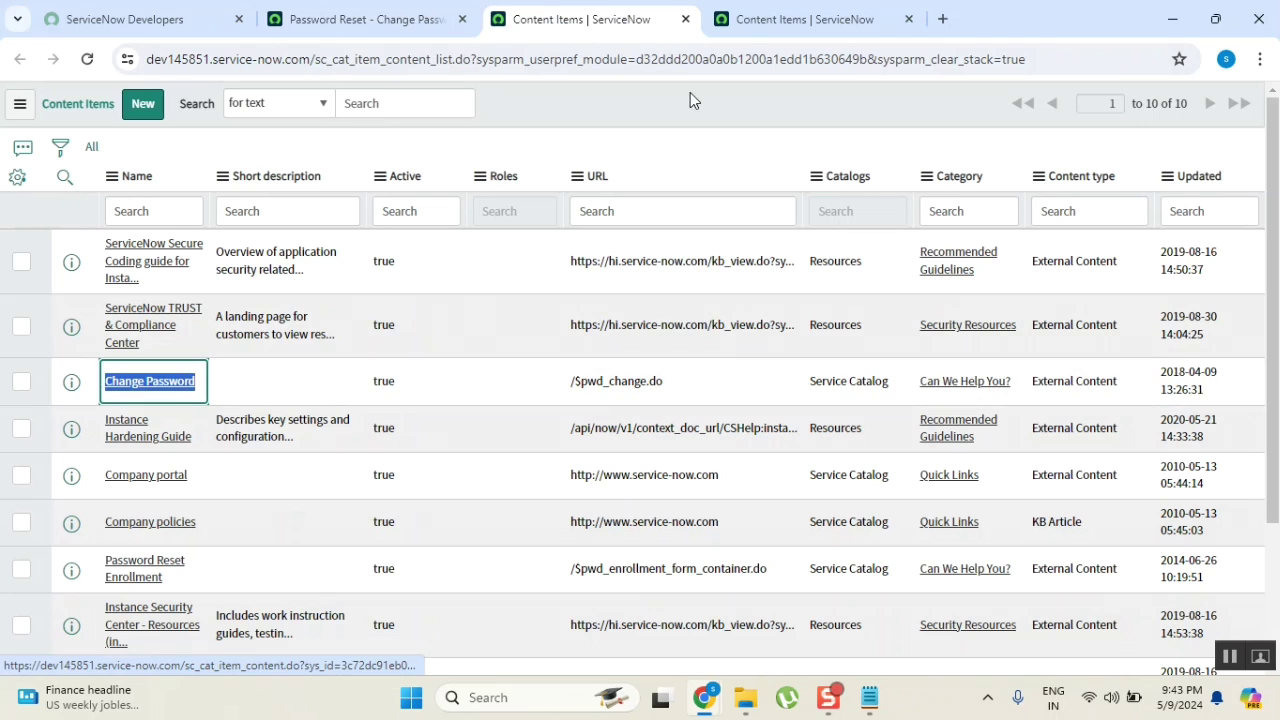
{"action": "left_click", "coordinate": [153, 383]}
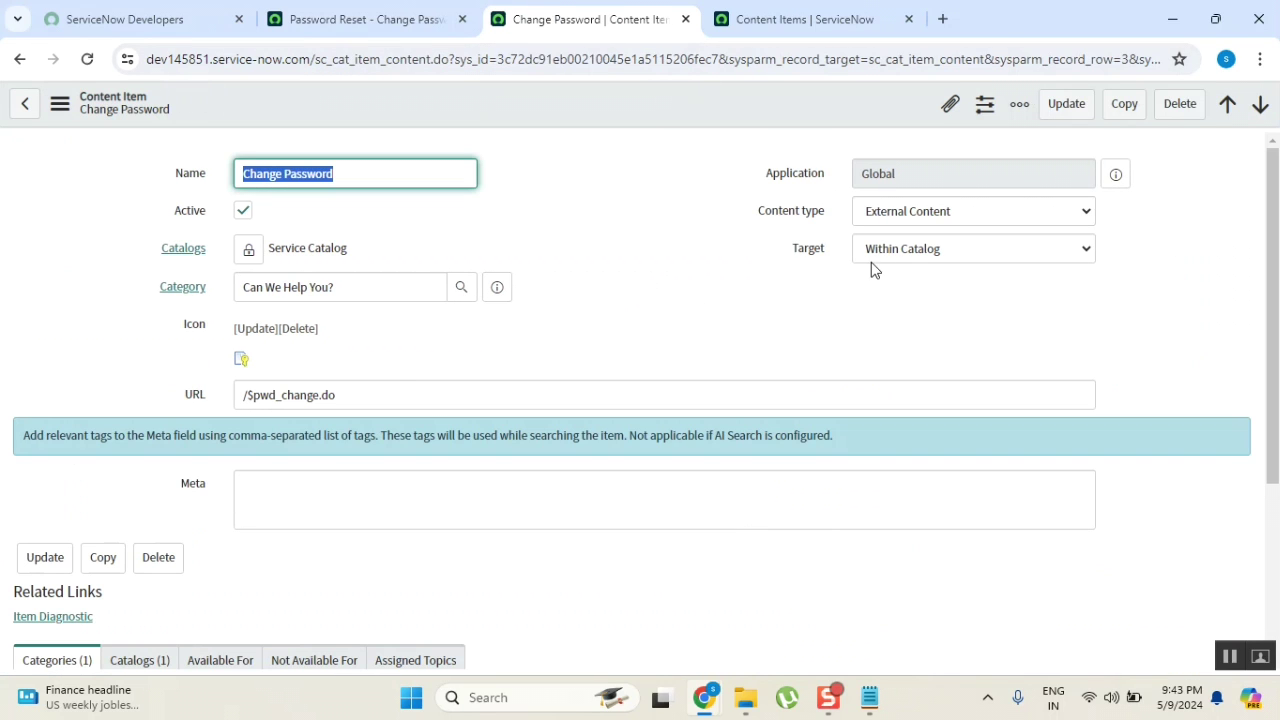
{"action": "left_click_drag", "start_coordinate": [757, 210], "coordinate": [837, 211]}
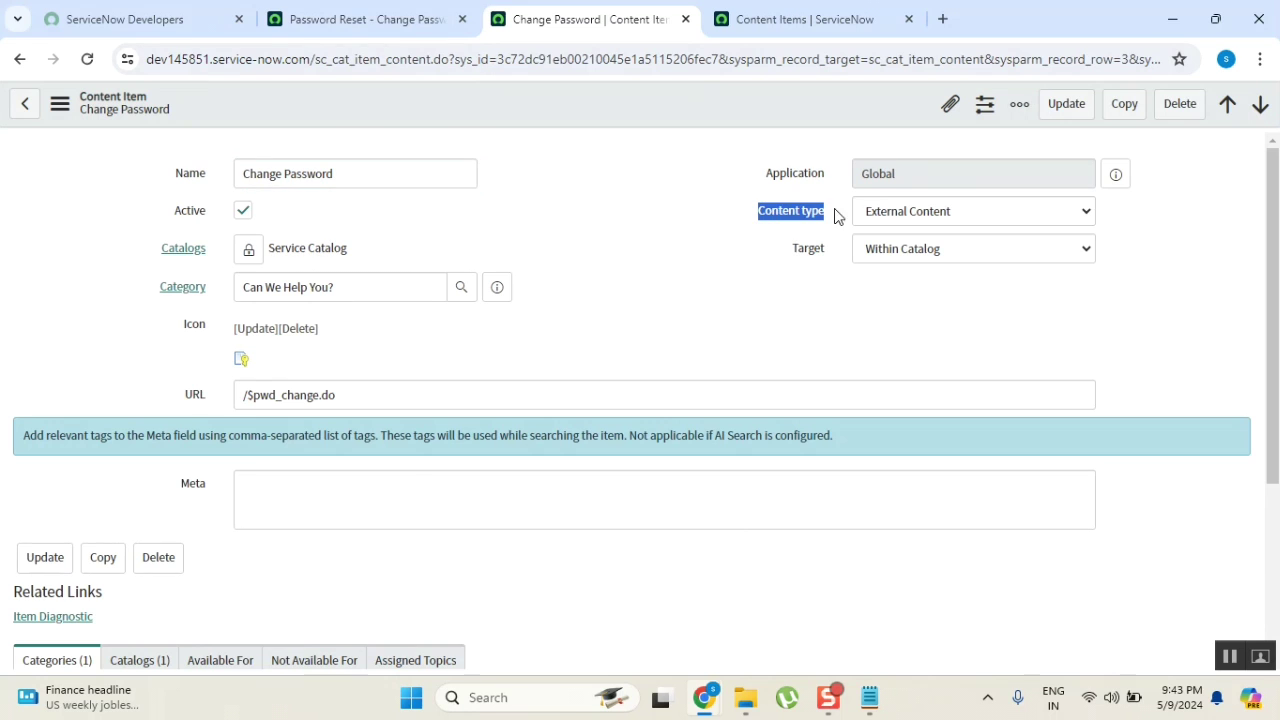
{"action": "key", "text": "ctrl+plus"}
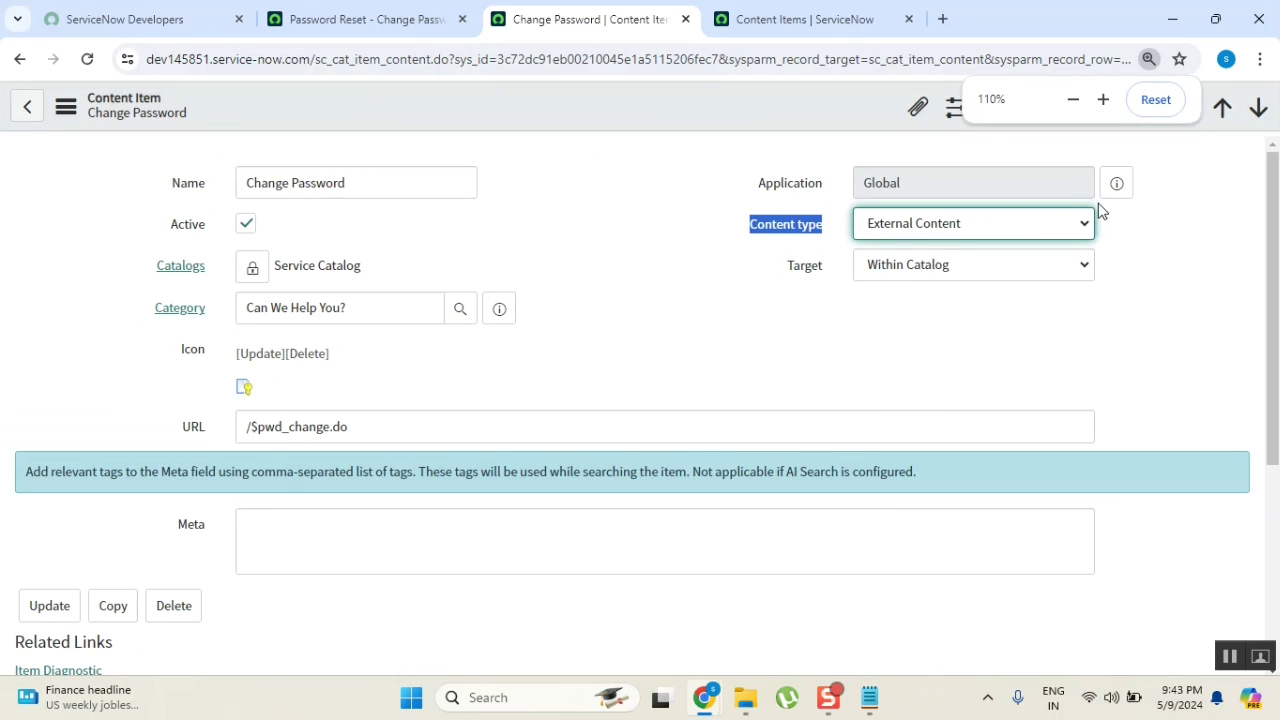
{"action": "left_click", "coordinate": [603, 346]}
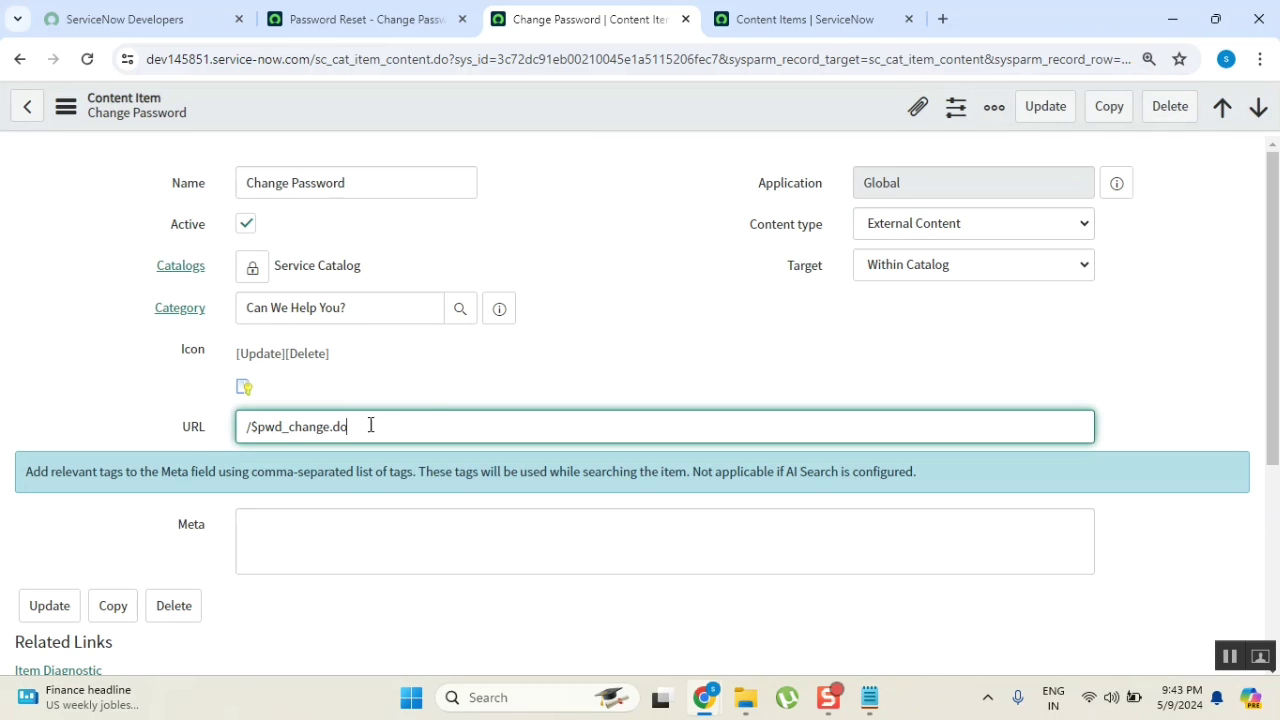
Highlight the full URL value of the Change Password content item and its .do suffix to examine them.
{"action": "left_click_drag", "start_coordinate": [369, 428], "coordinate": [231, 440]}
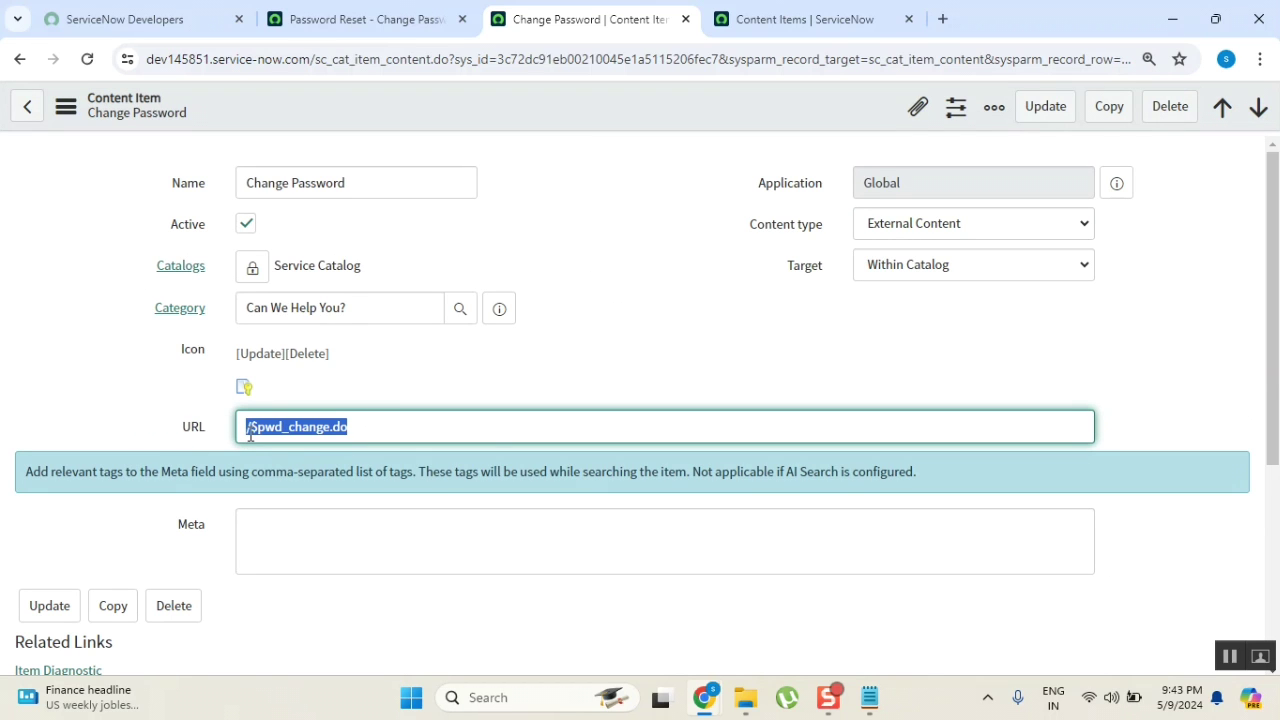
{"action": "left_click", "coordinate": [697, 299]}
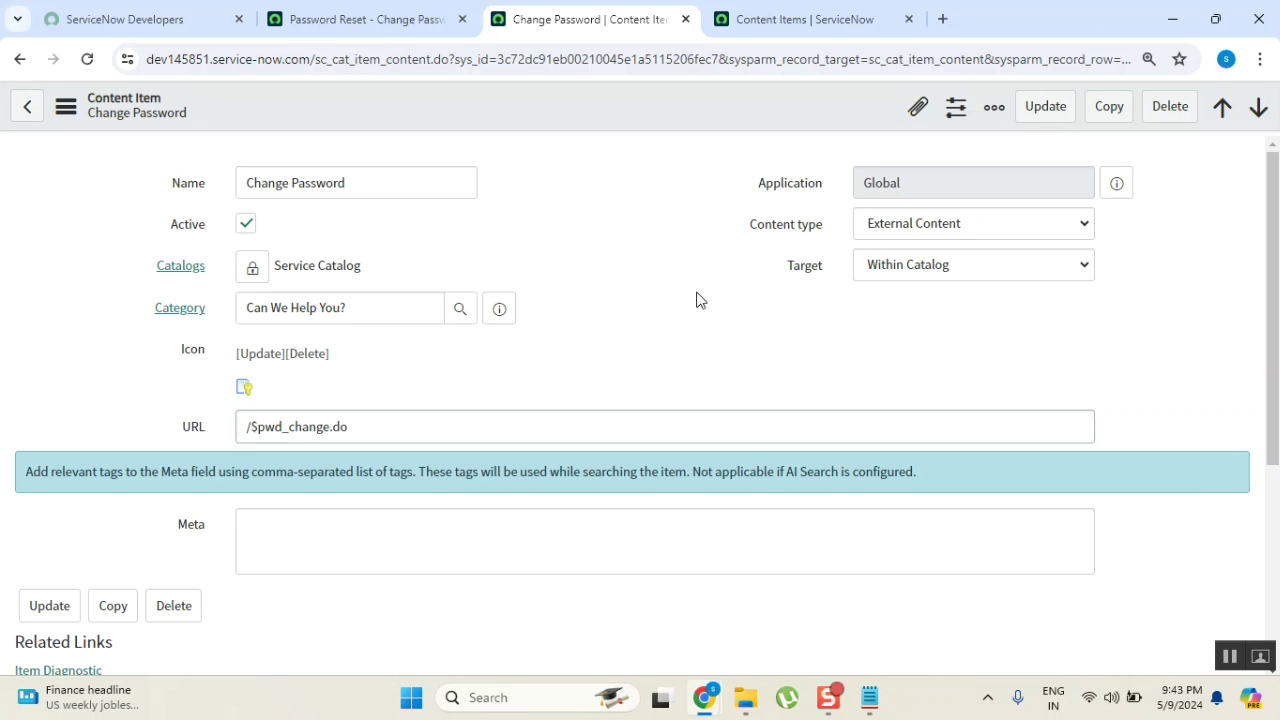
{"action": "double_click", "coordinate": [352, 426]}
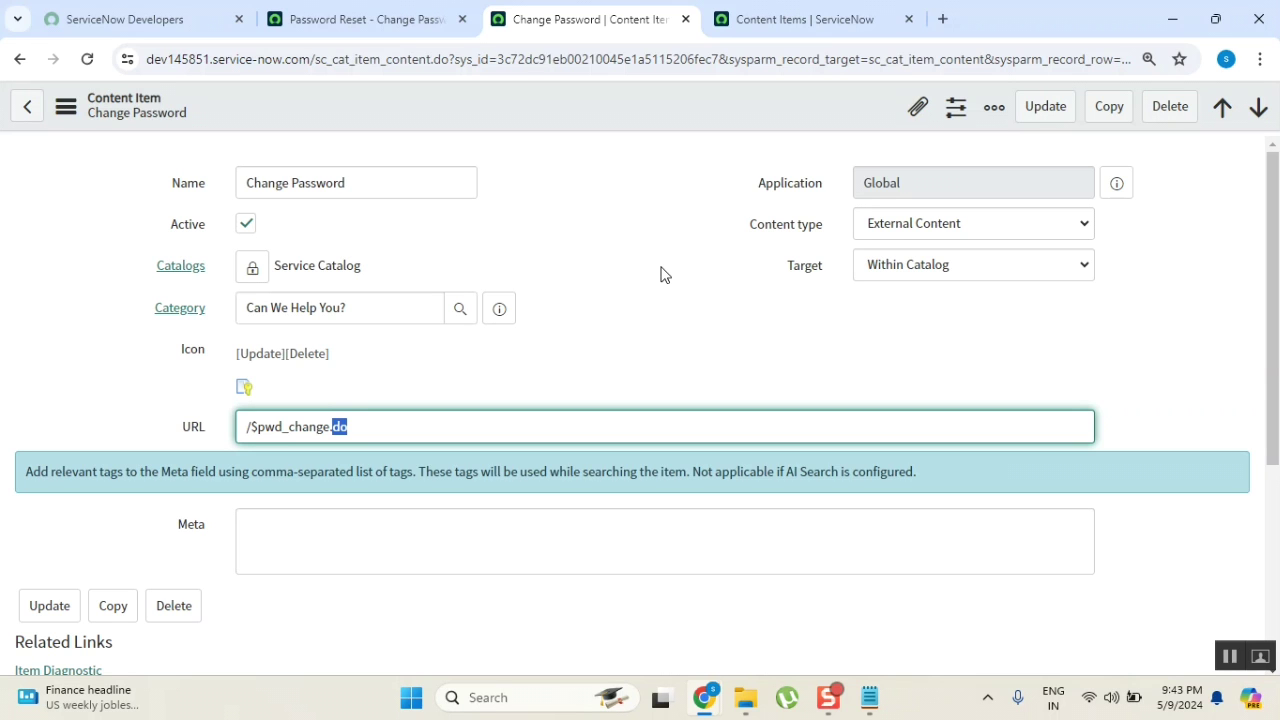
Duplicate the Password Reset browser tab and open stats.do in the copy through the filter navigator.
{"action": "left_click", "coordinate": [331, 21]}
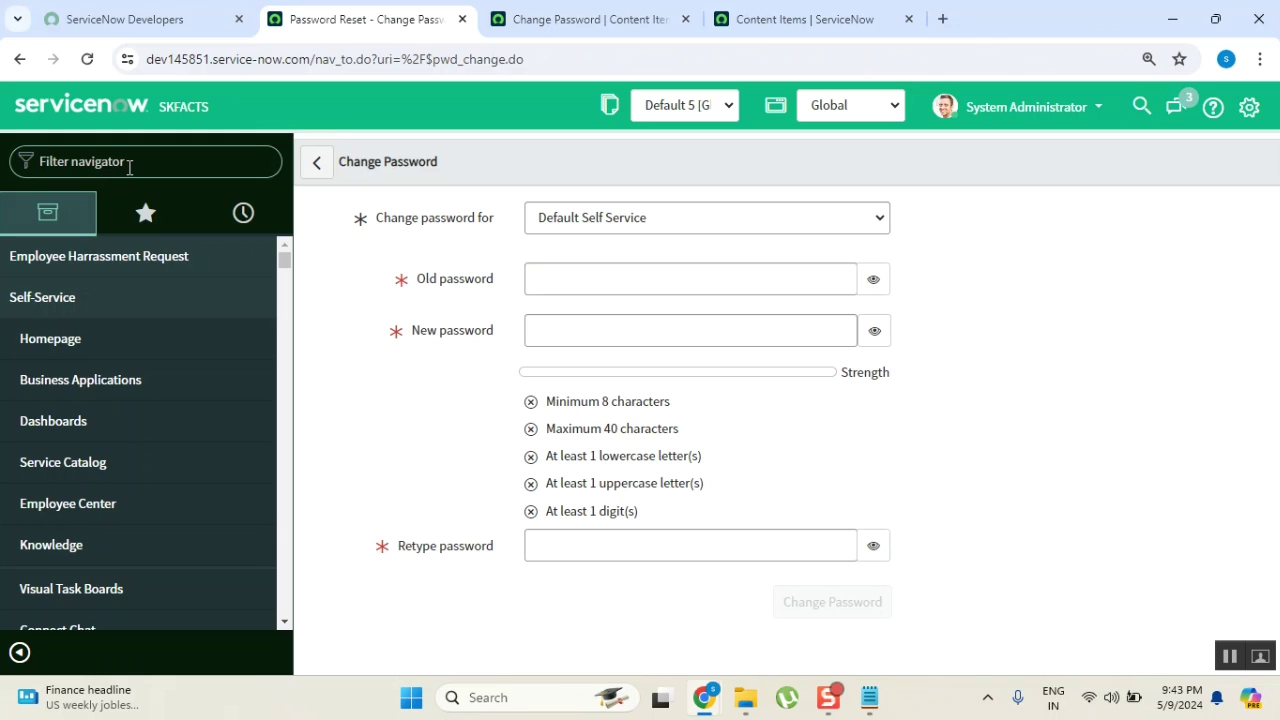
{"action": "right_click", "coordinate": [406, 20]}
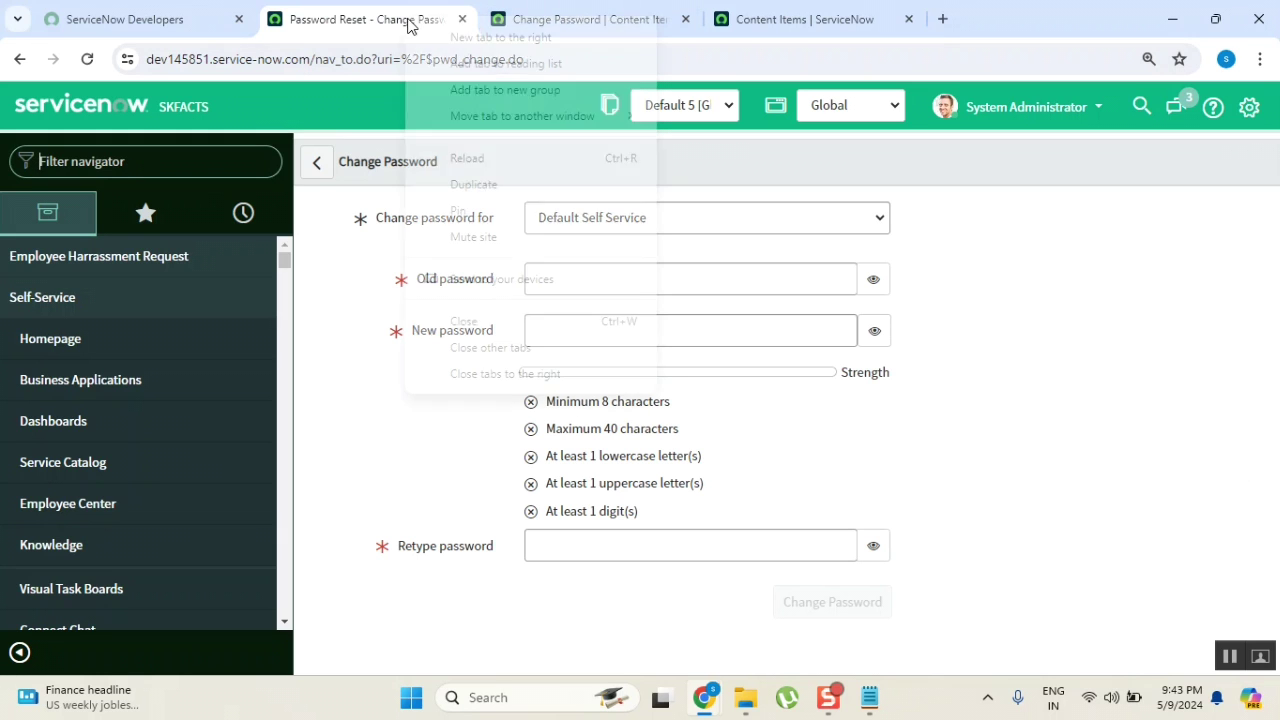
{"action": "left_click", "coordinate": [475, 186]}
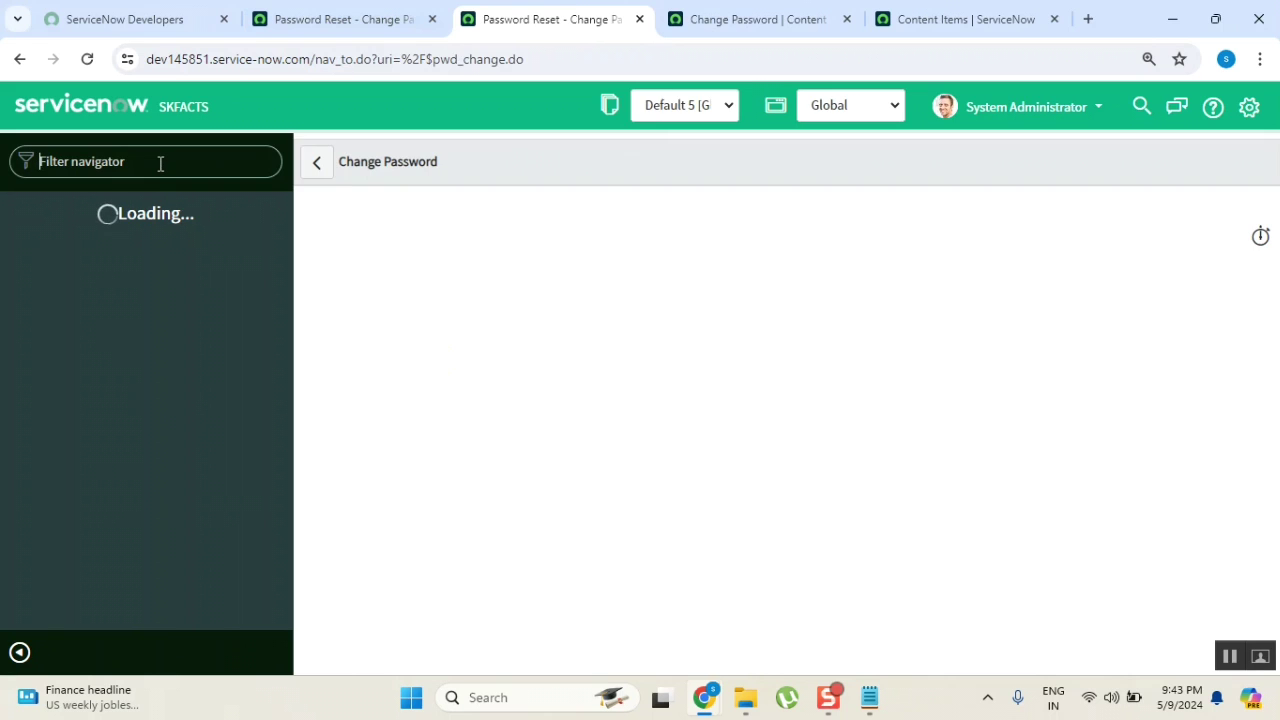
{"action": "type", "text": "stats"}
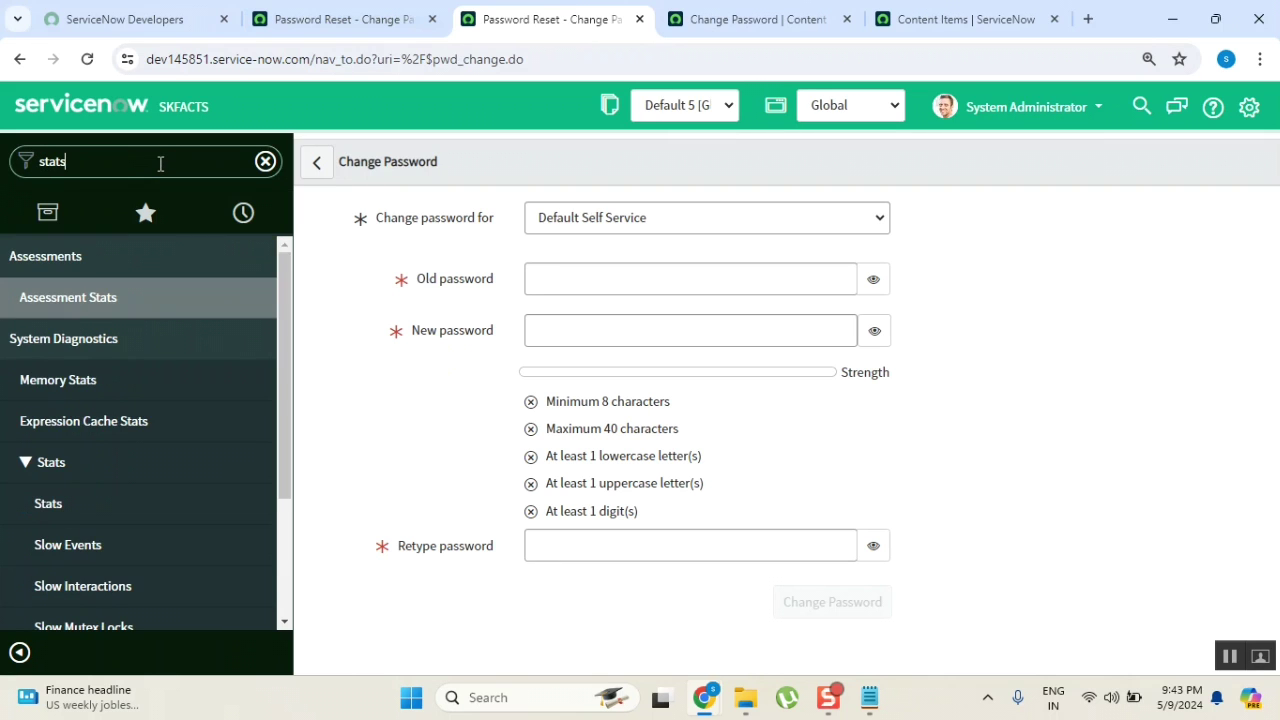
{"action": "type", "text": ".do"}
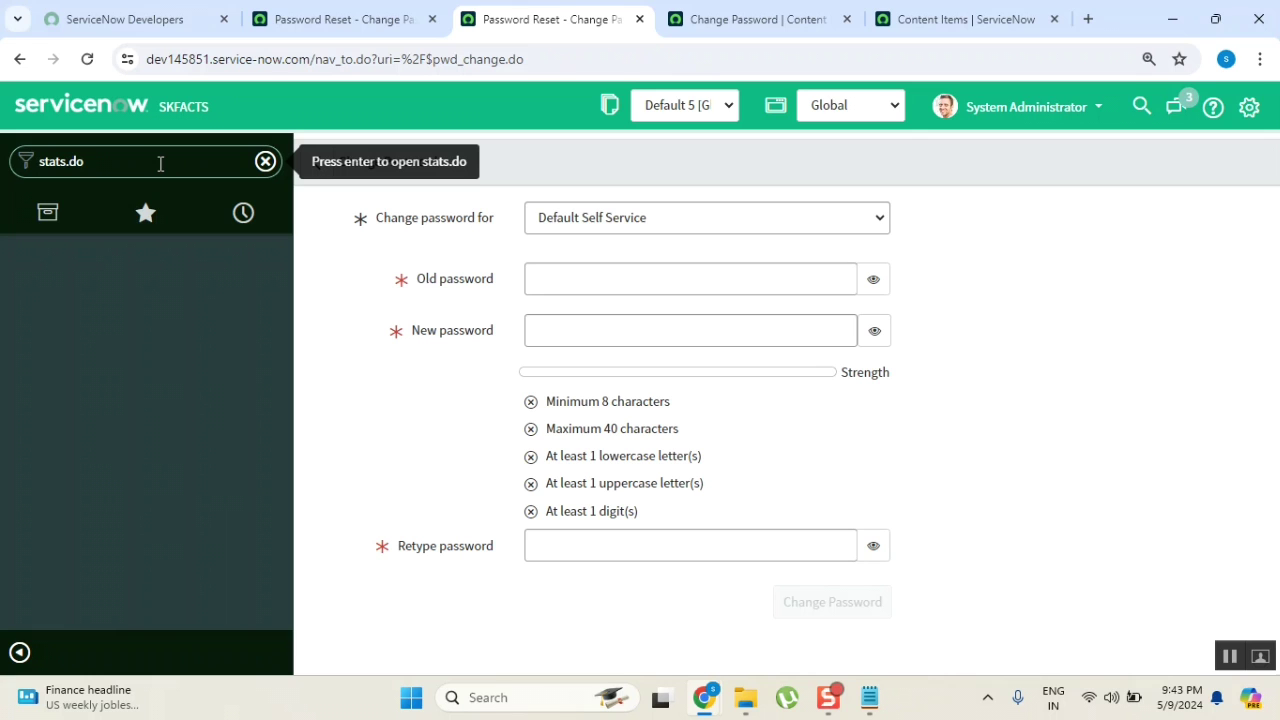
{"action": "key", "text": "Return"}
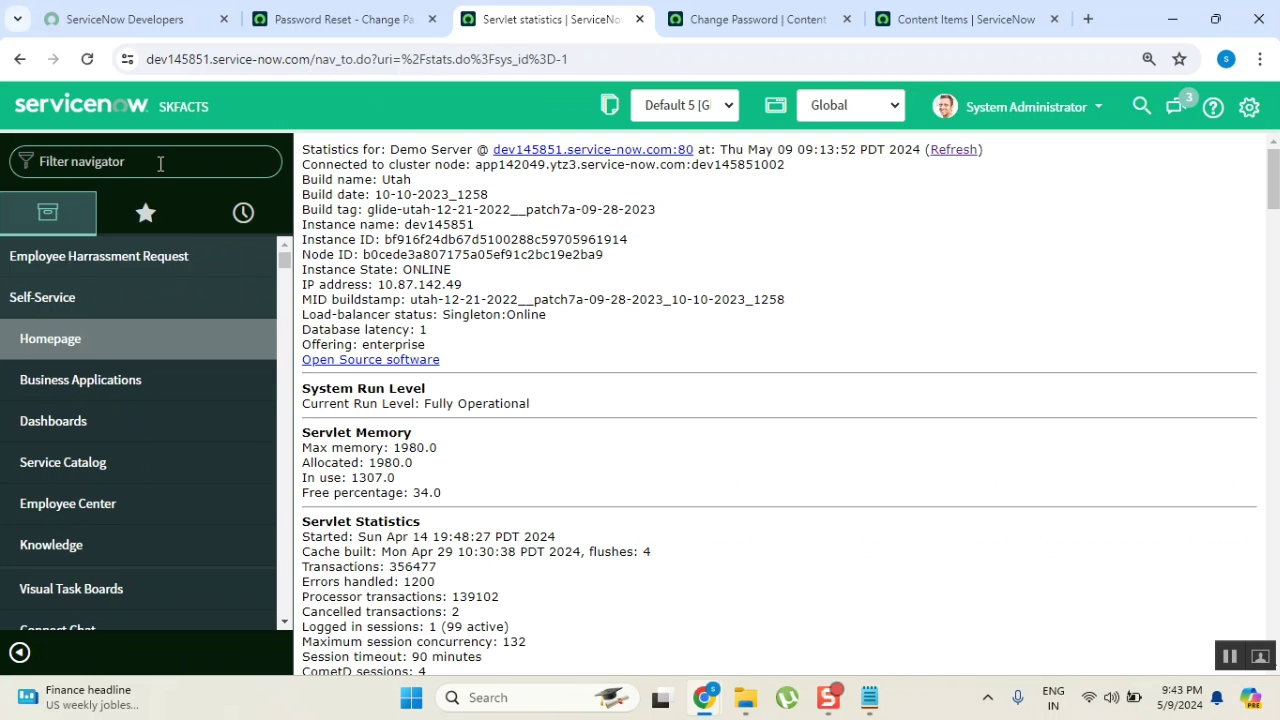
Find UI Pages with the navigator filter "ui page" on the Password Reset page and open the list in one separate browser tab.
{"action": "left_click", "coordinate": [368, 19]}
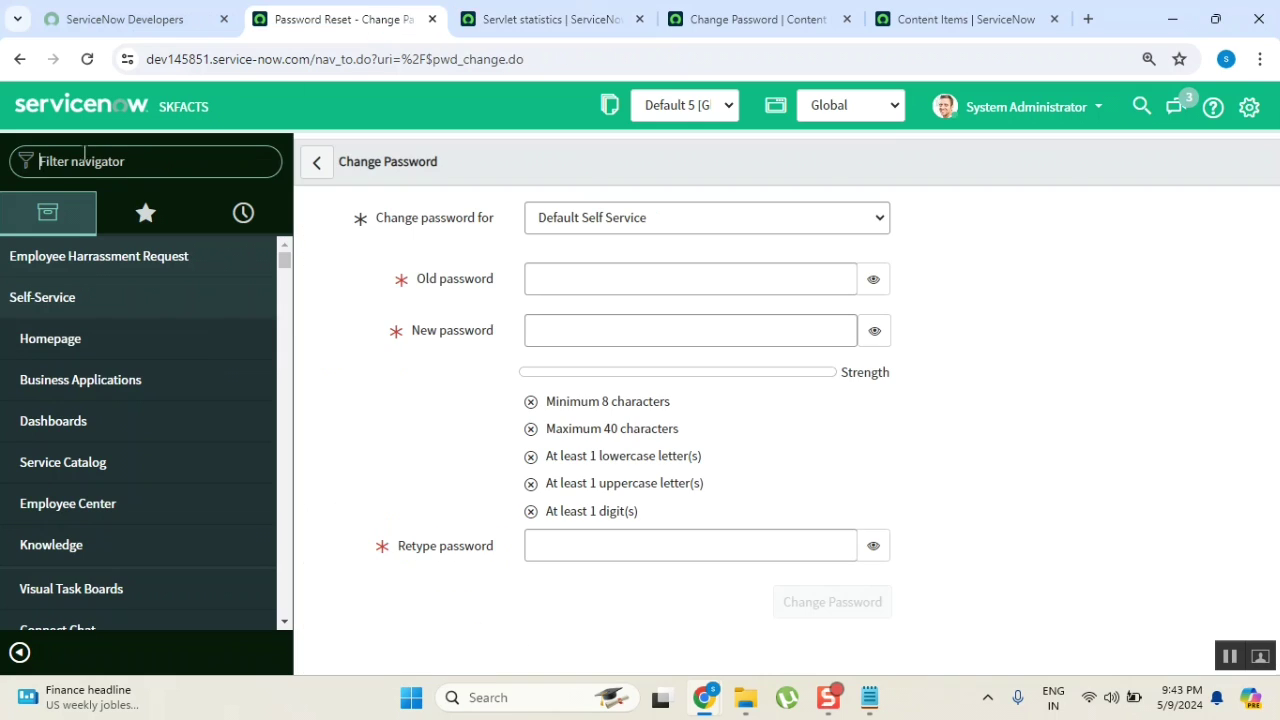
{"action": "type", "text": "ui page"}
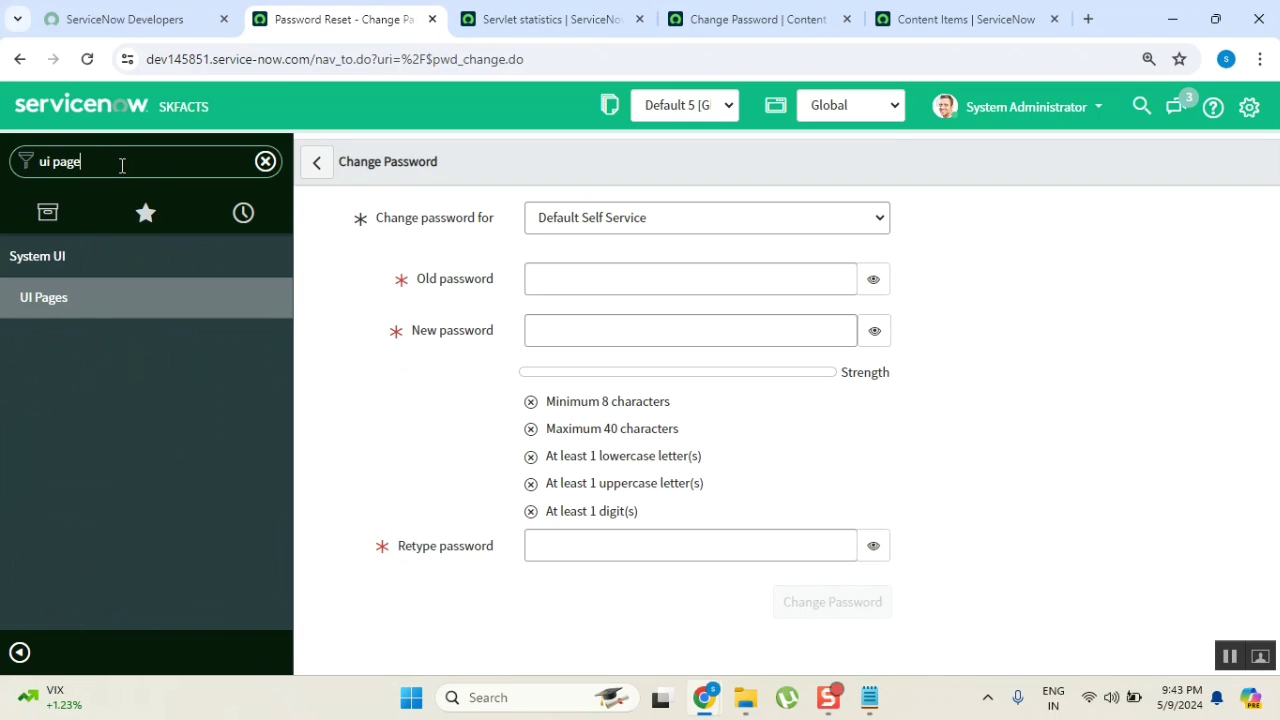
{"action": "middle_click", "coordinate": [40, 297]}
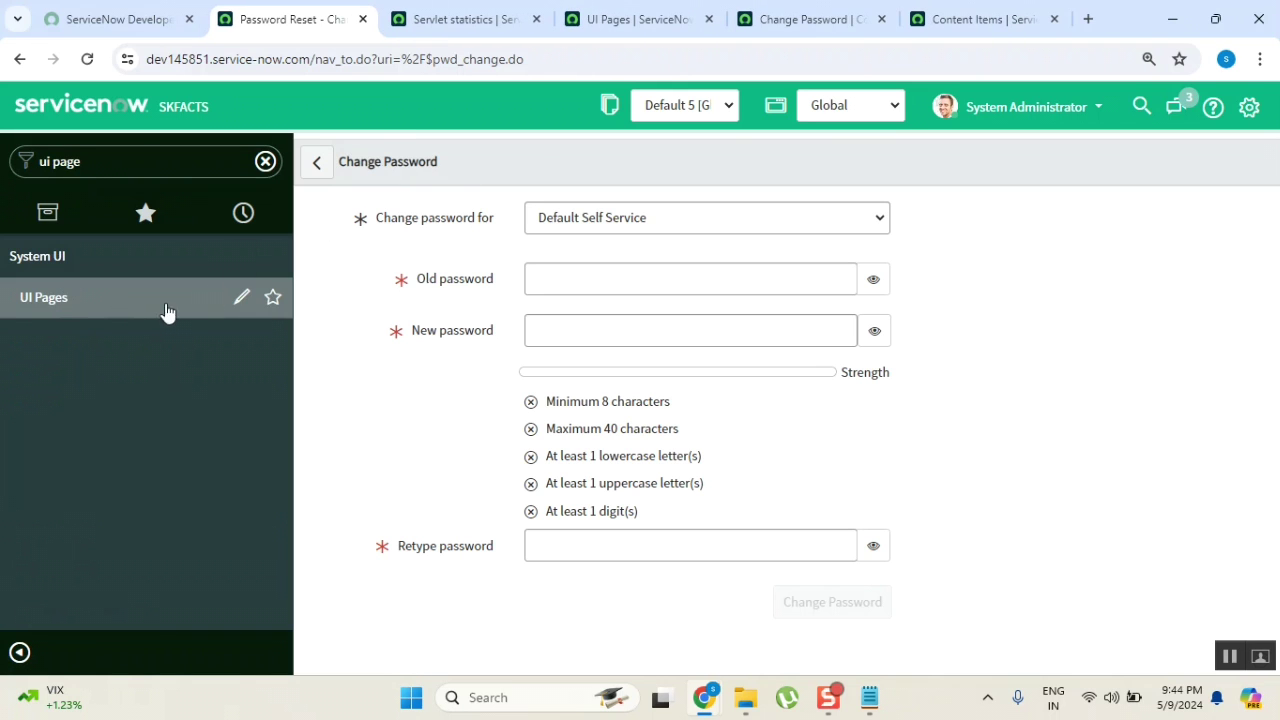
{"action": "middle_click", "coordinate": [114, 308]}
{"action": "left_click", "coordinate": [685, 30]}
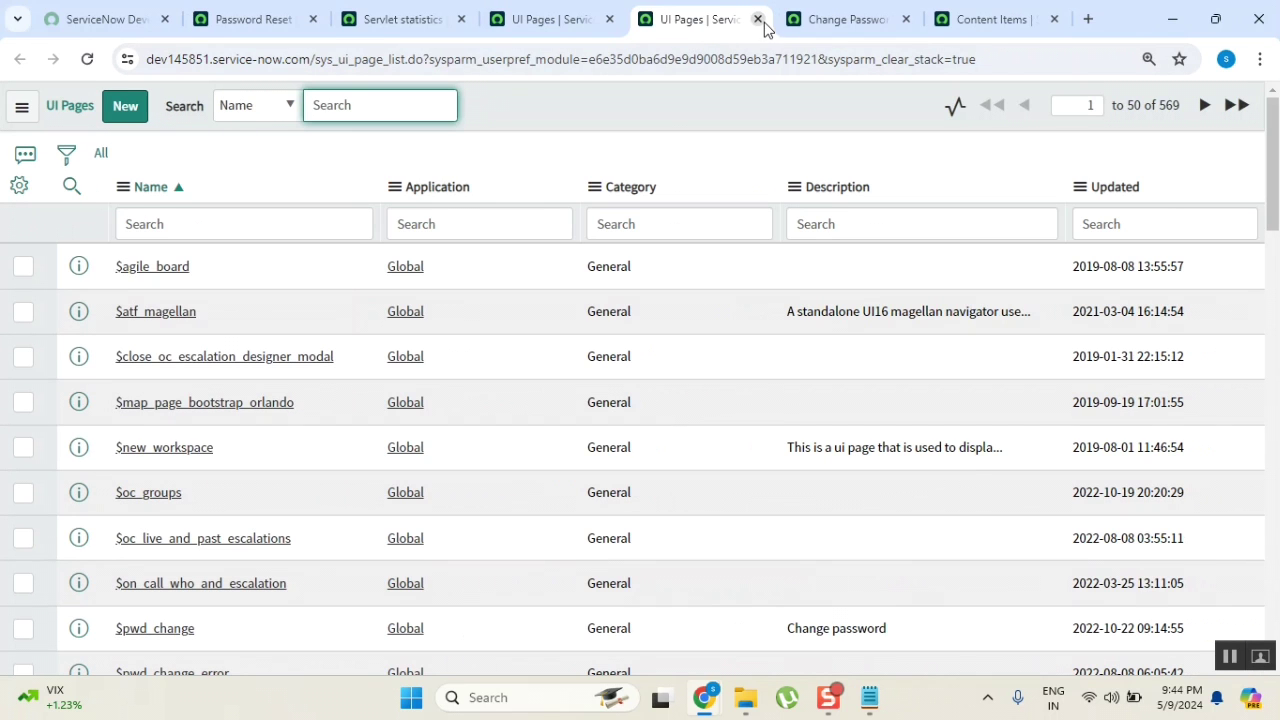
{"action": "left_click", "coordinate": [758, 19]}
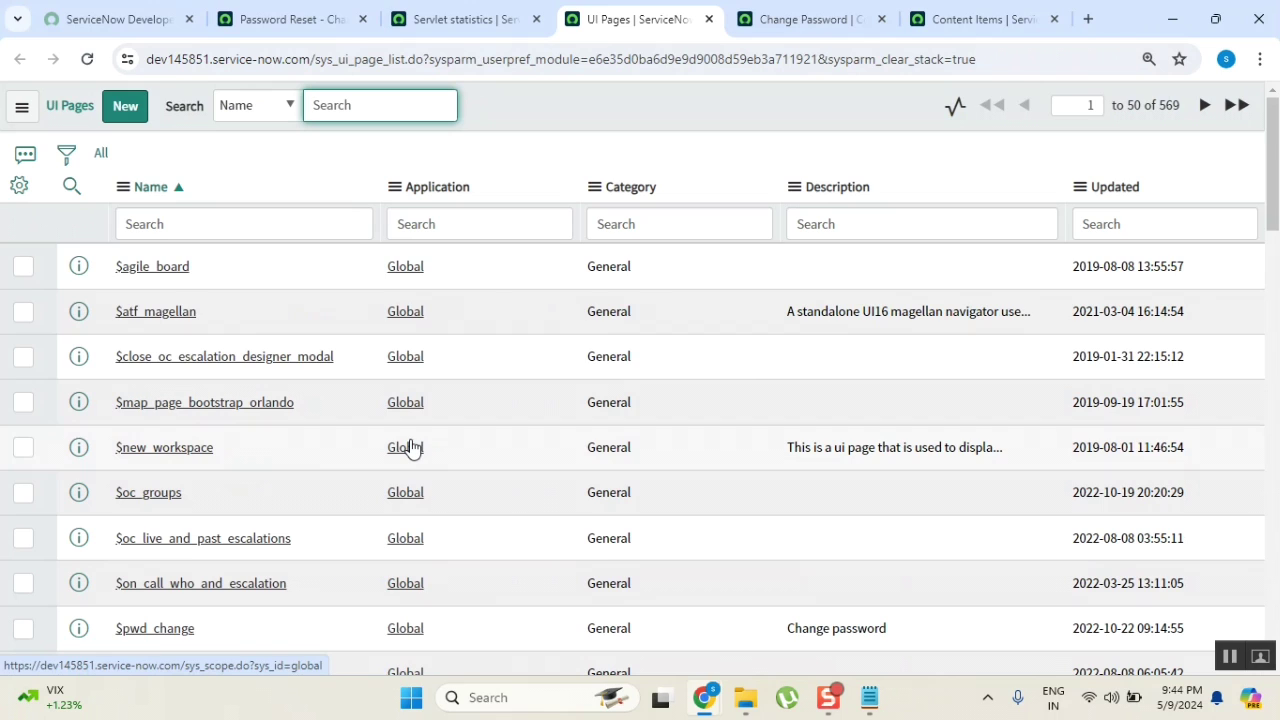
Filter the UI Pages list by the name "stat" and open the stats record in a new browser tab.
{"action": "left_click", "coordinate": [328, 231]}
{"action": "type", "text": "stat"}
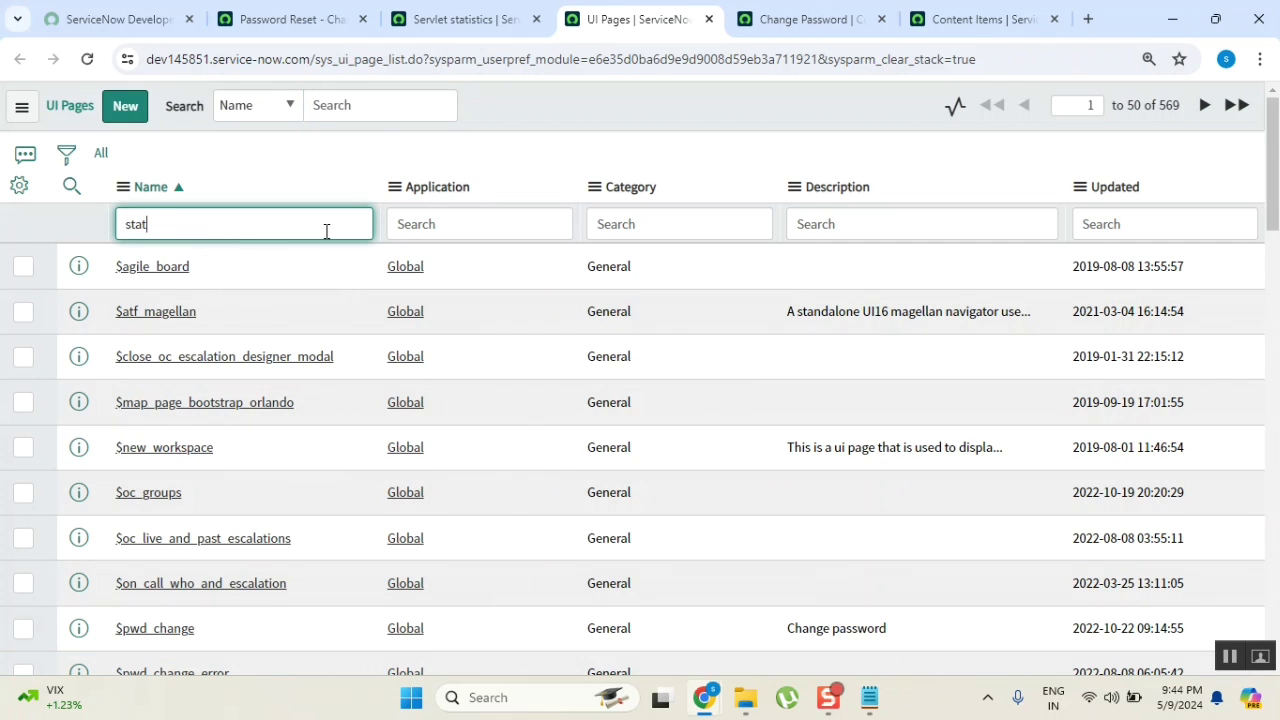
{"action": "key", "text": "Return"}
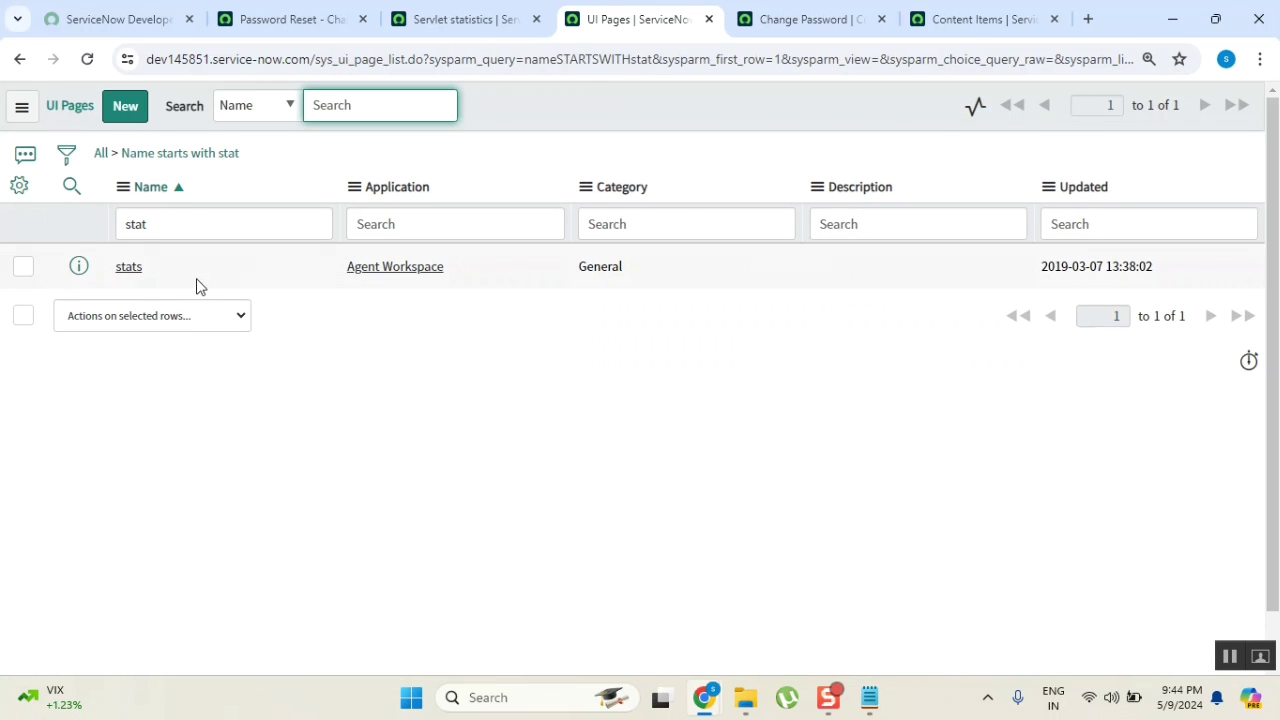
{"action": "middle_click", "coordinate": [130, 272]}
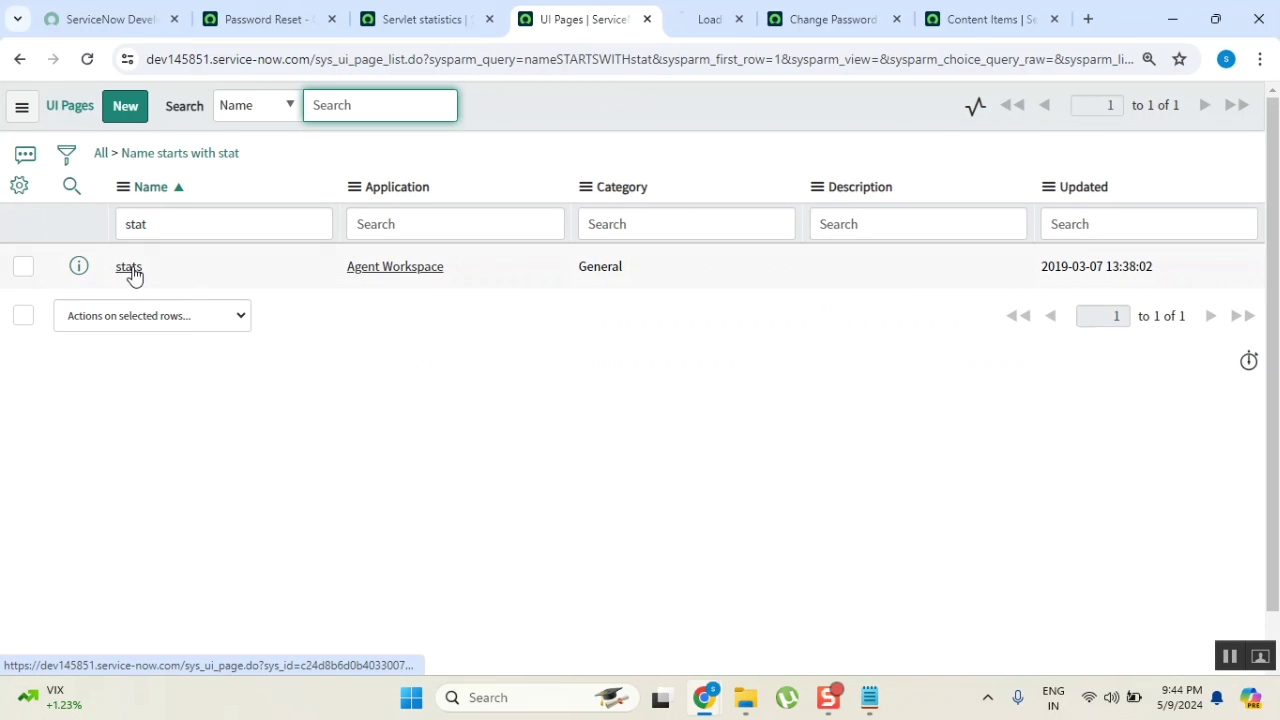
{"action": "left_click", "coordinate": [686, 22]}
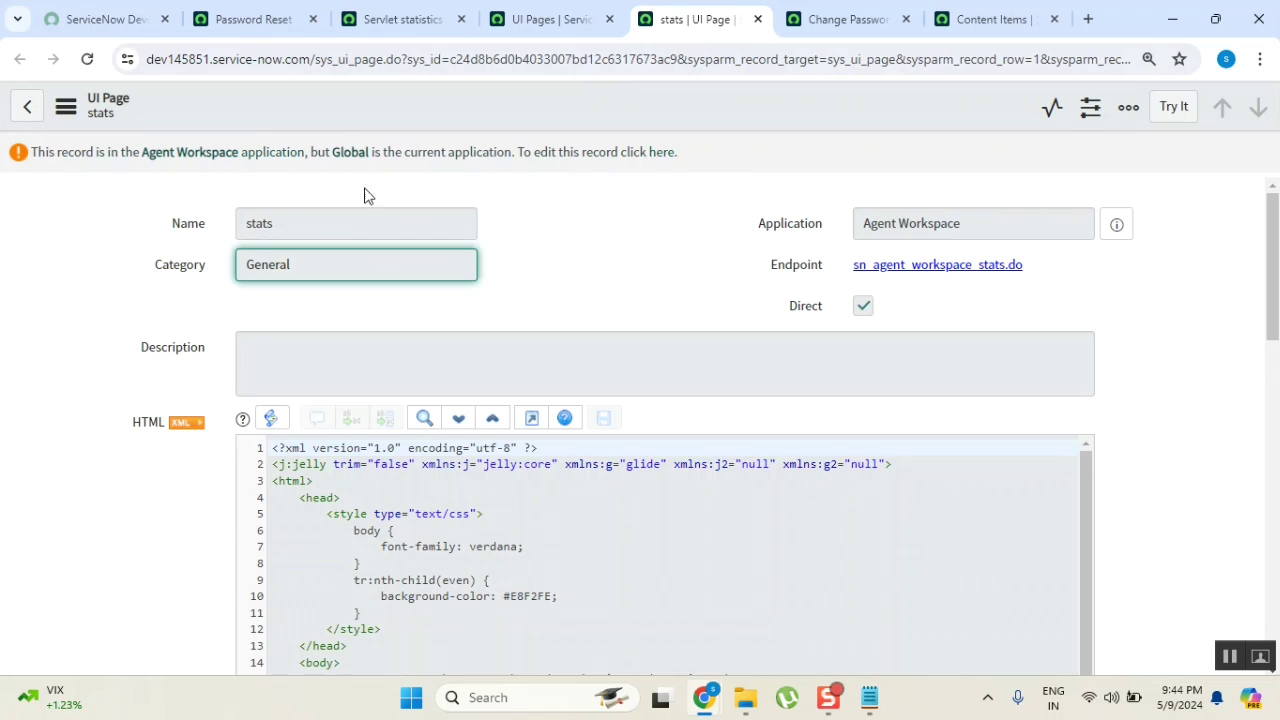
Examine the stats UI page's name and HTML code, and close its record.
{"action": "left_click_drag", "start_coordinate": [290, 221], "coordinate": [229, 229]}
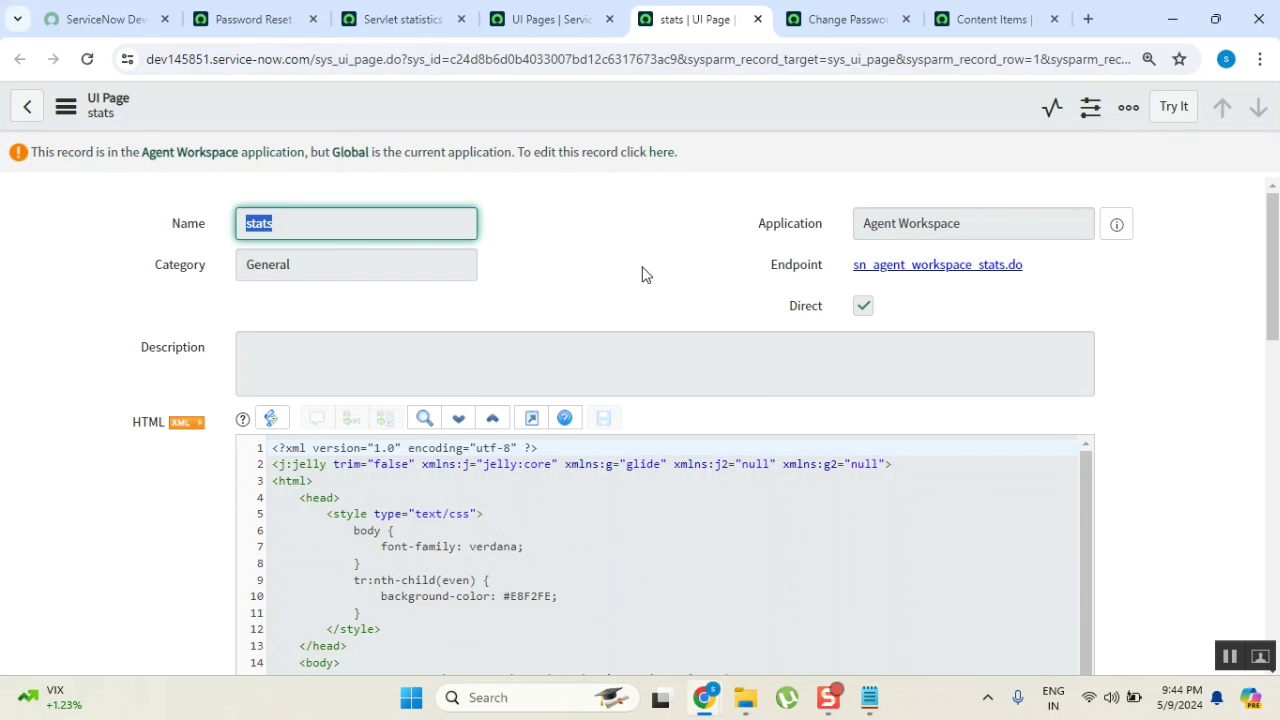
{"action": "scroll", "coordinate": [643, 274], "scroll_direction": "down", "scroll_amount": 4}
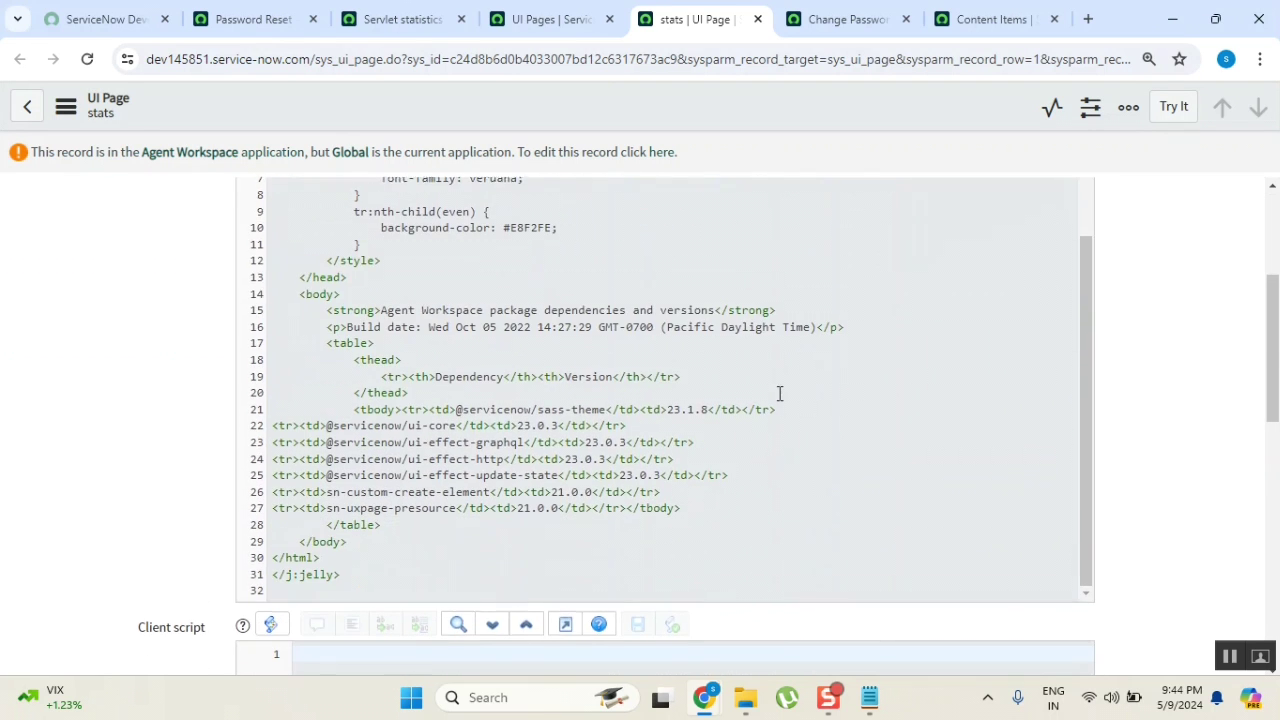
{"action": "scroll", "coordinate": [749, 426], "scroll_direction": "down", "scroll_amount": 3}
{"action": "scroll", "coordinate": [746, 417], "scroll_direction": "up", "scroll_amount": 3}
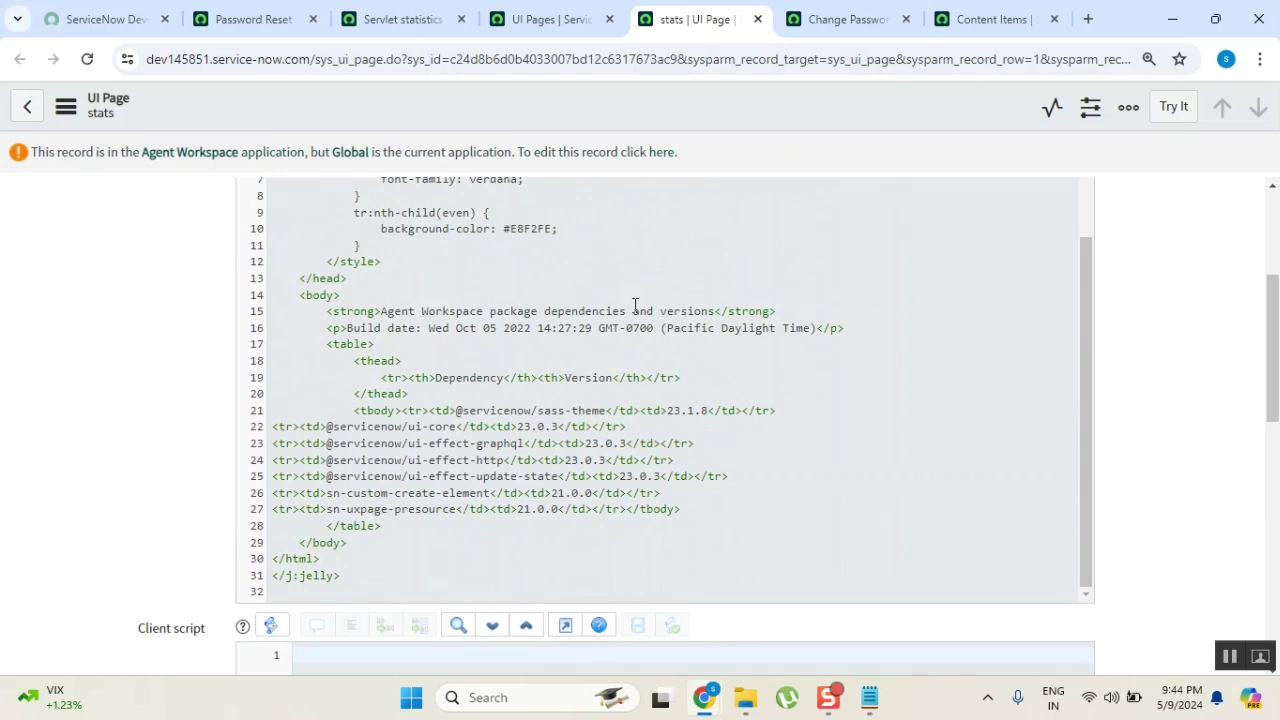
{"action": "left_click", "coordinate": [757, 301]}
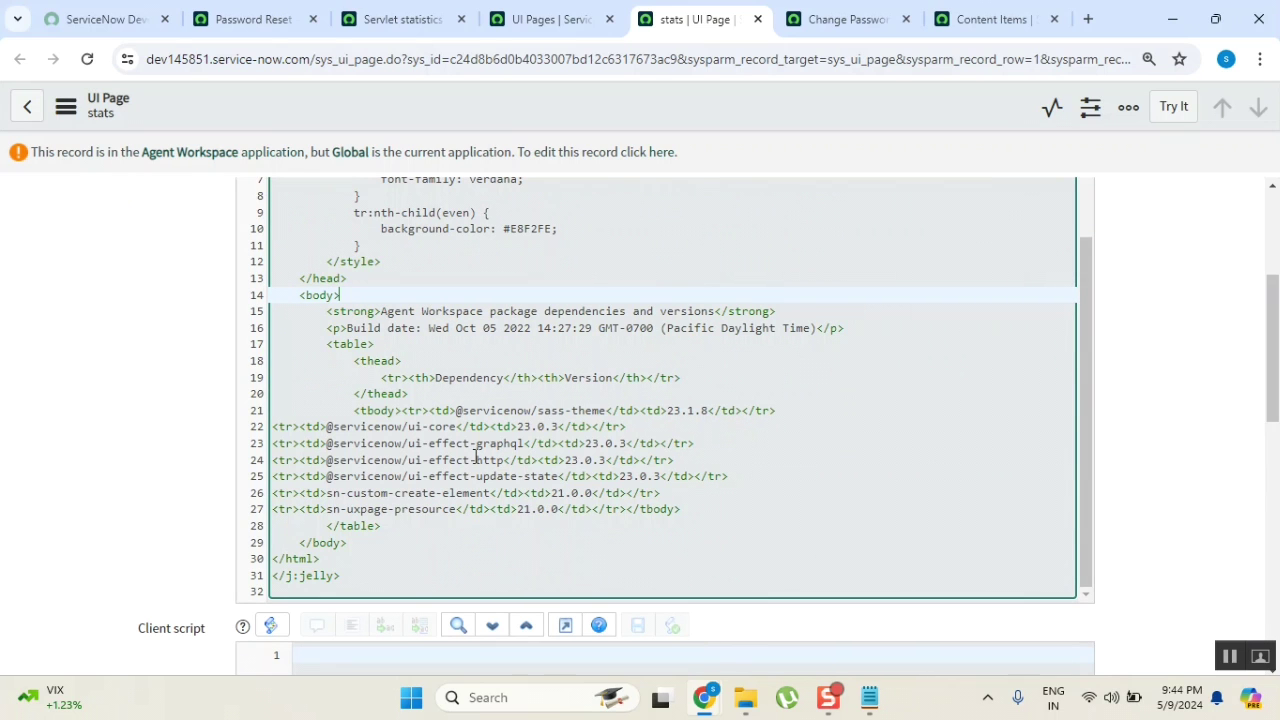
{"action": "scroll", "coordinate": [613, 453], "scroll_direction": "up", "scroll_amount": 2}
{"action": "scroll", "coordinate": [608, 451], "scroll_direction": "down", "scroll_amount": 2}
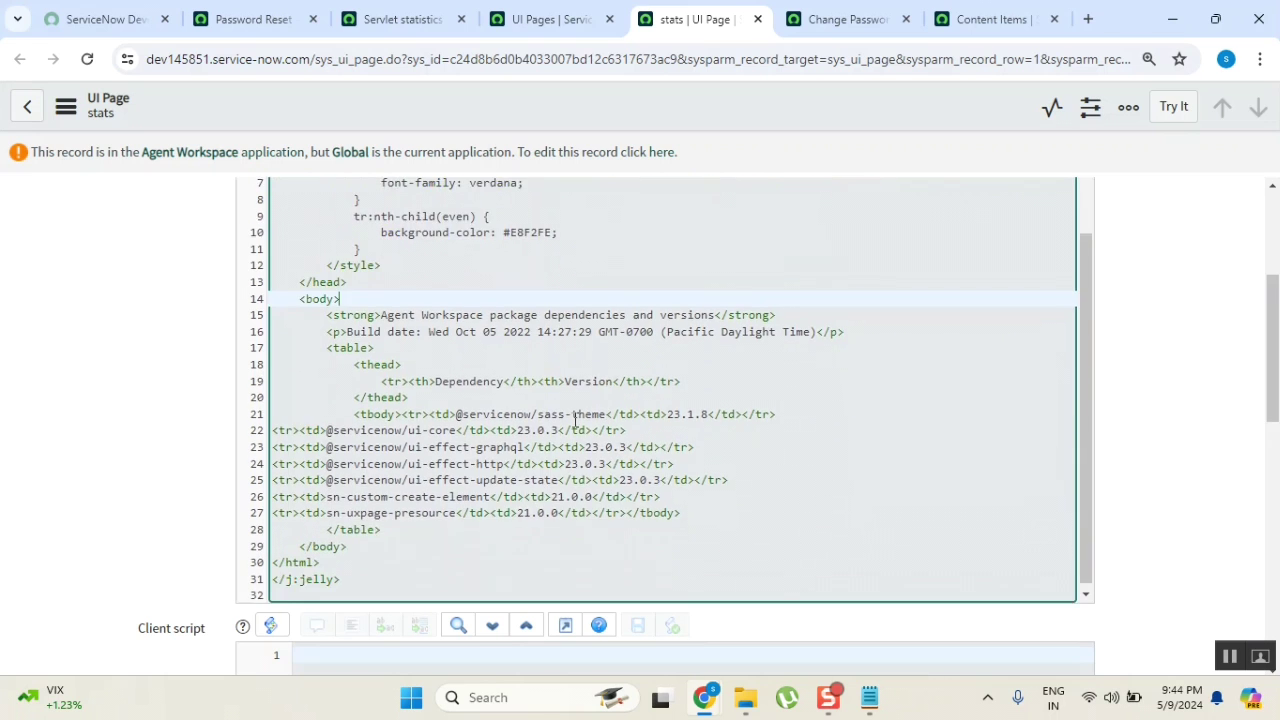
{"action": "scroll", "coordinate": [700, 380], "scroll_direction": "up", "scroll_amount": 2}
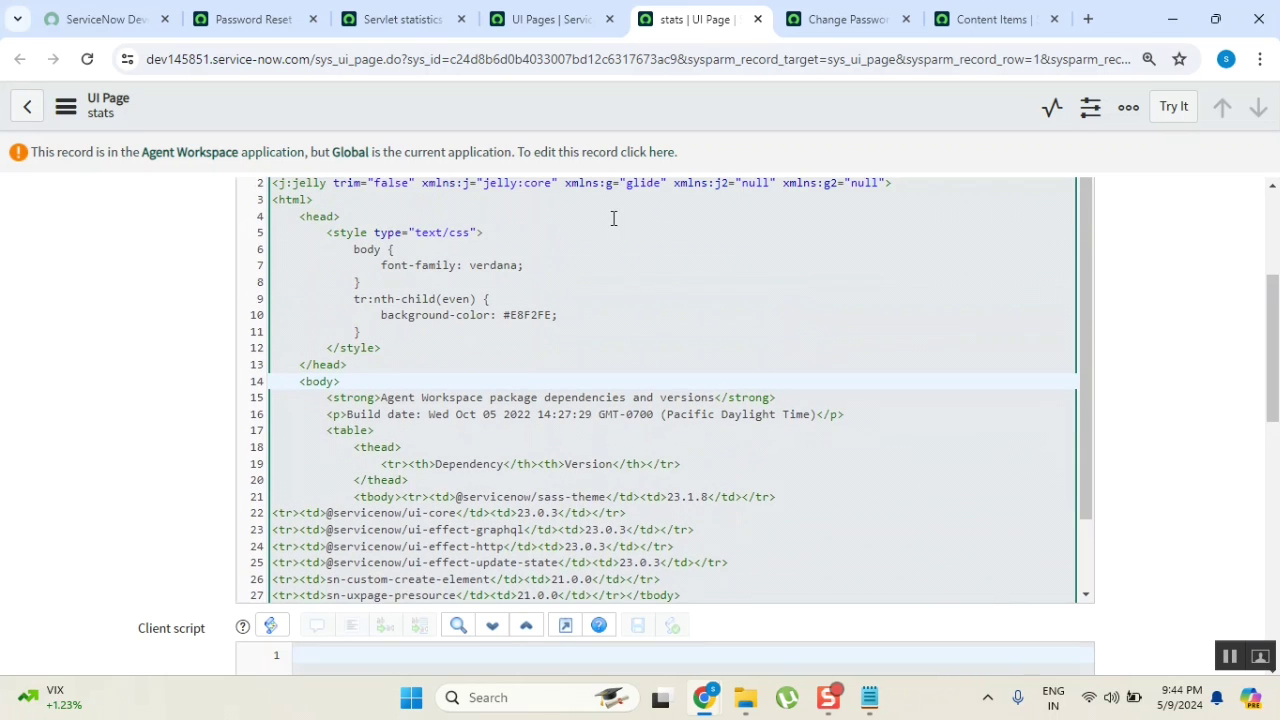
{"action": "left_click", "coordinate": [757, 19]}
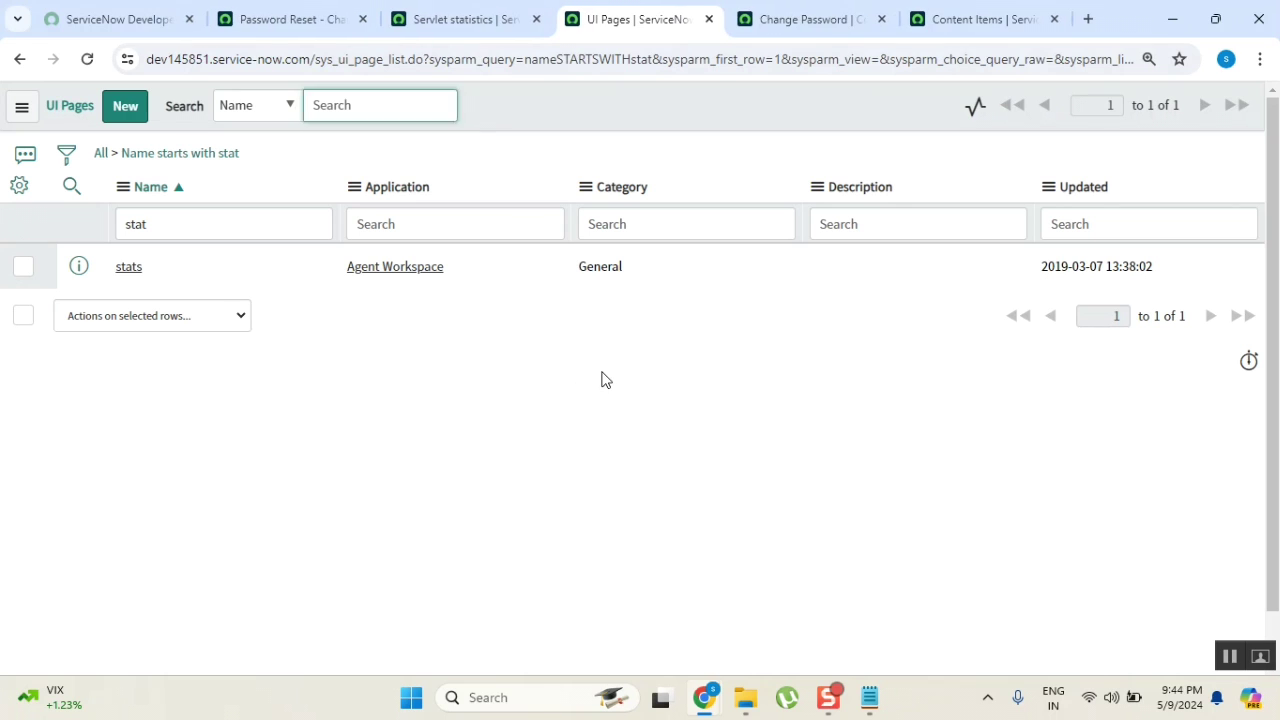
Copy the text pwd_change from the URL field of the Change Password content item.
{"action": "left_click", "coordinate": [800, 22]}
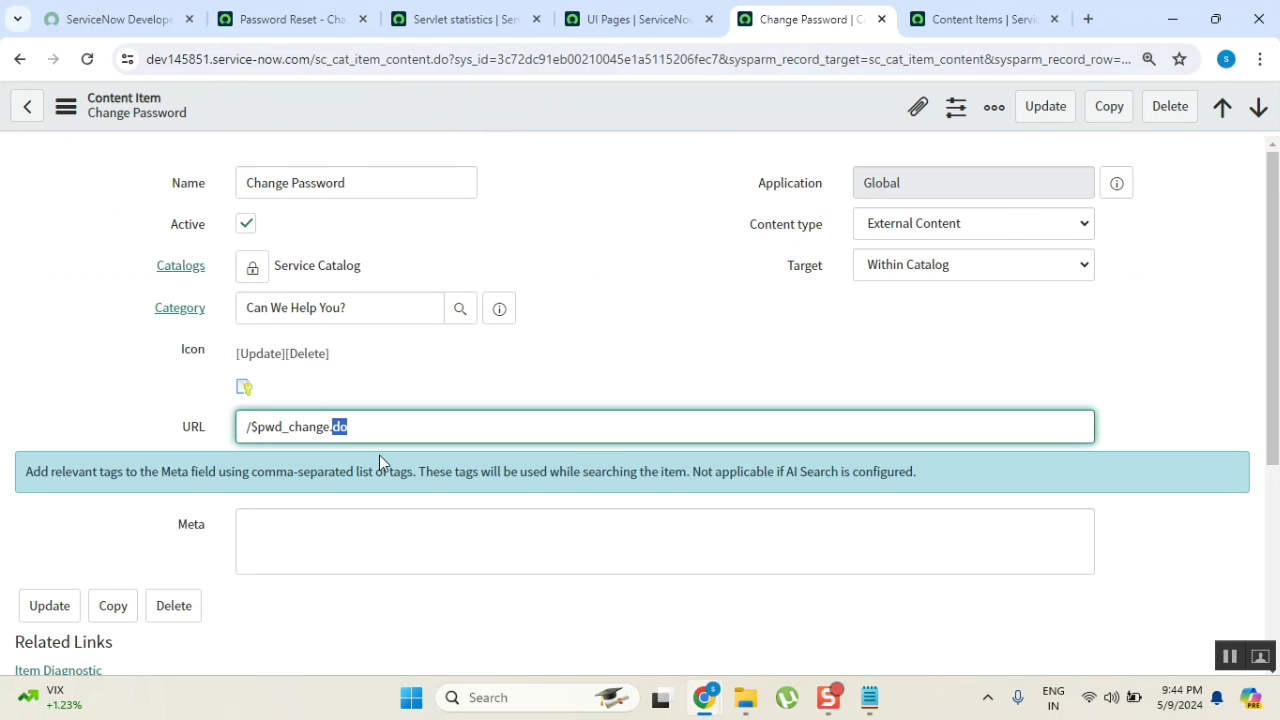
{"action": "left_click", "coordinate": [450, 398]}
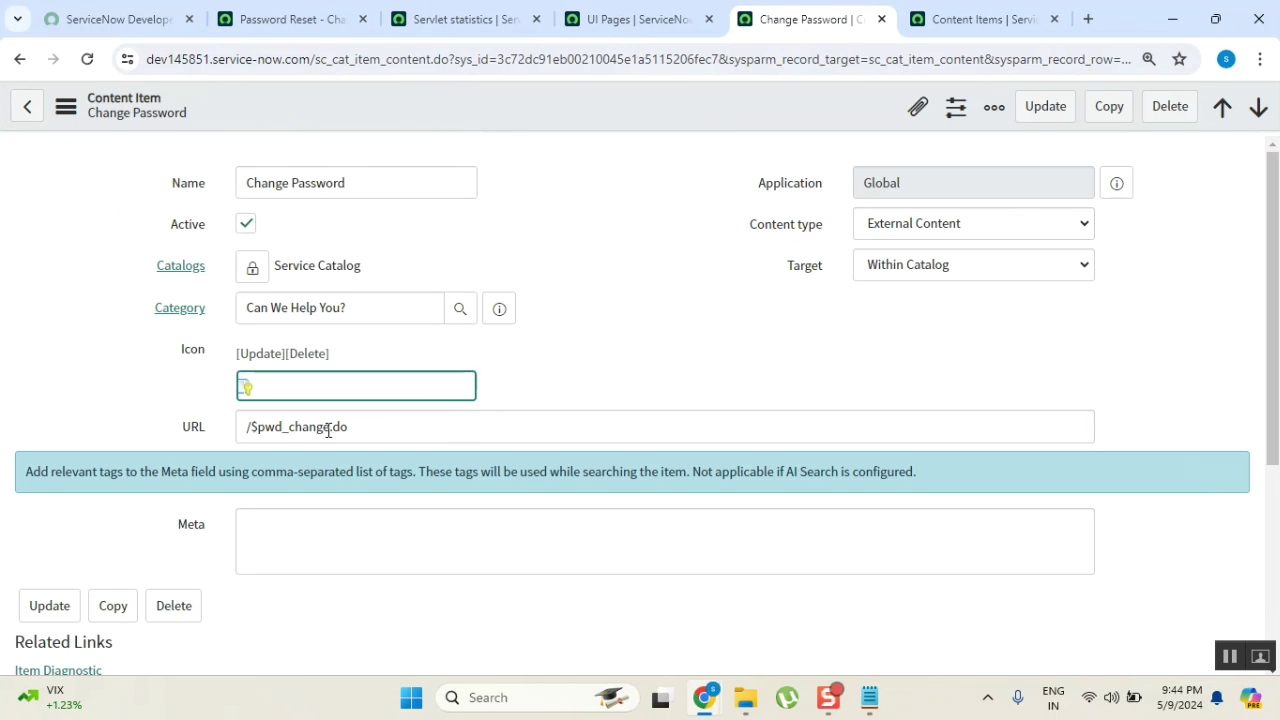
{"action": "left_click", "coordinate": [329, 430]}
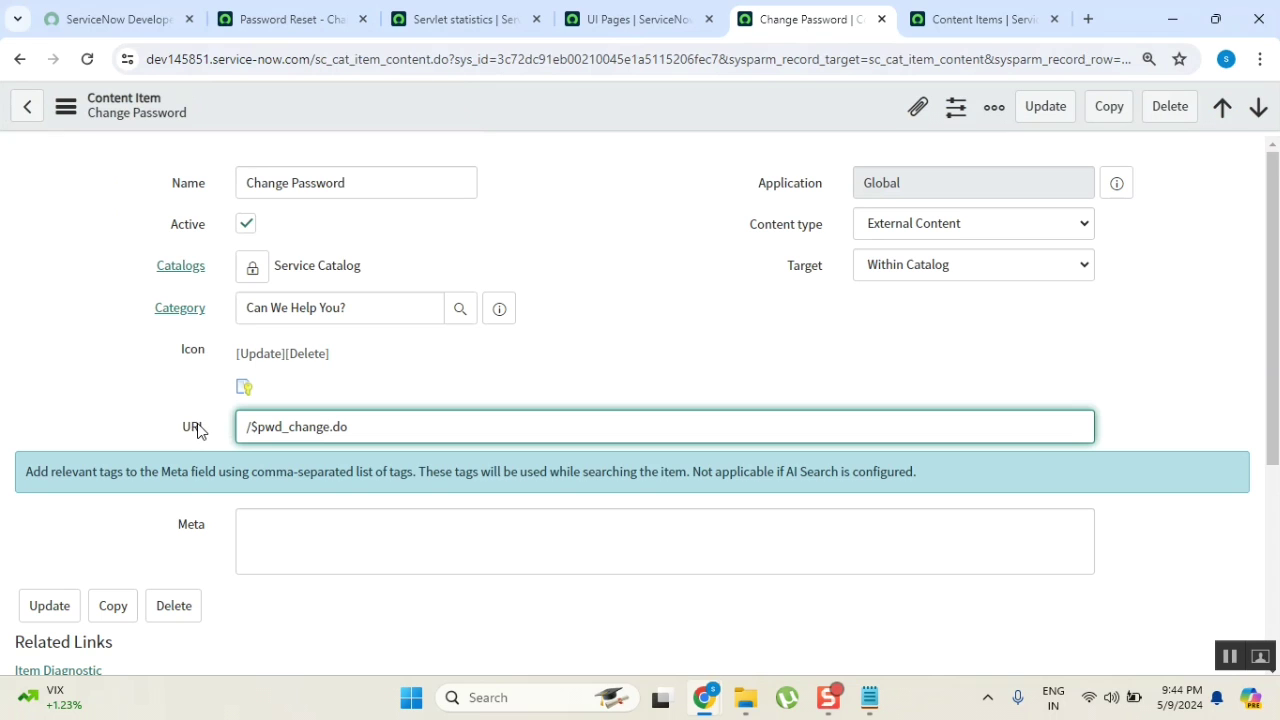
{"action": "left_click", "coordinate": [258, 430], "text": "shift"}
{"action": "key", "text": "ctrl+c"}
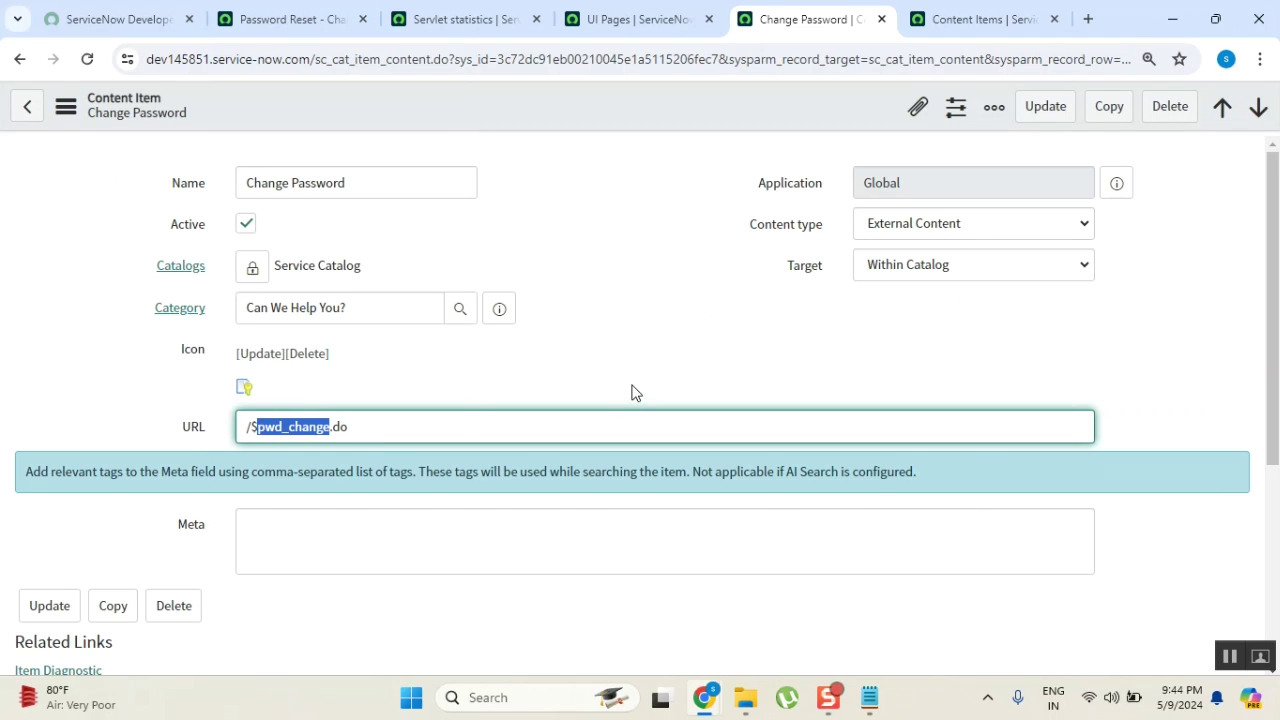
Replace the Name filter of the UI Pages list with the copied text pwd_change and run the search.
{"action": "left_click", "coordinate": [610, 24]}
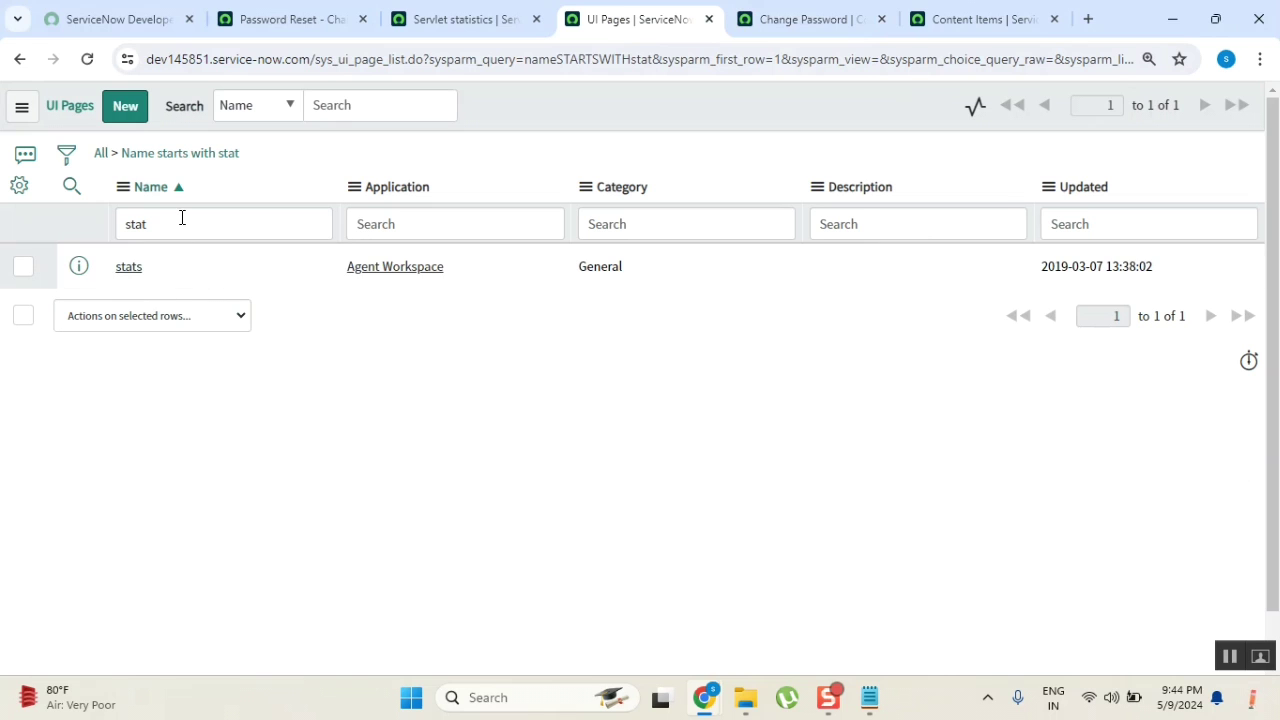
{"action": "left_click", "coordinate": [182, 217]}
{"action": "key", "text": "BackSpace"}
{"action": "key", "text": "BackSpace"}
{"action": "key", "text": "BackSpace"}
{"action": "key", "text": "BackSpace"}
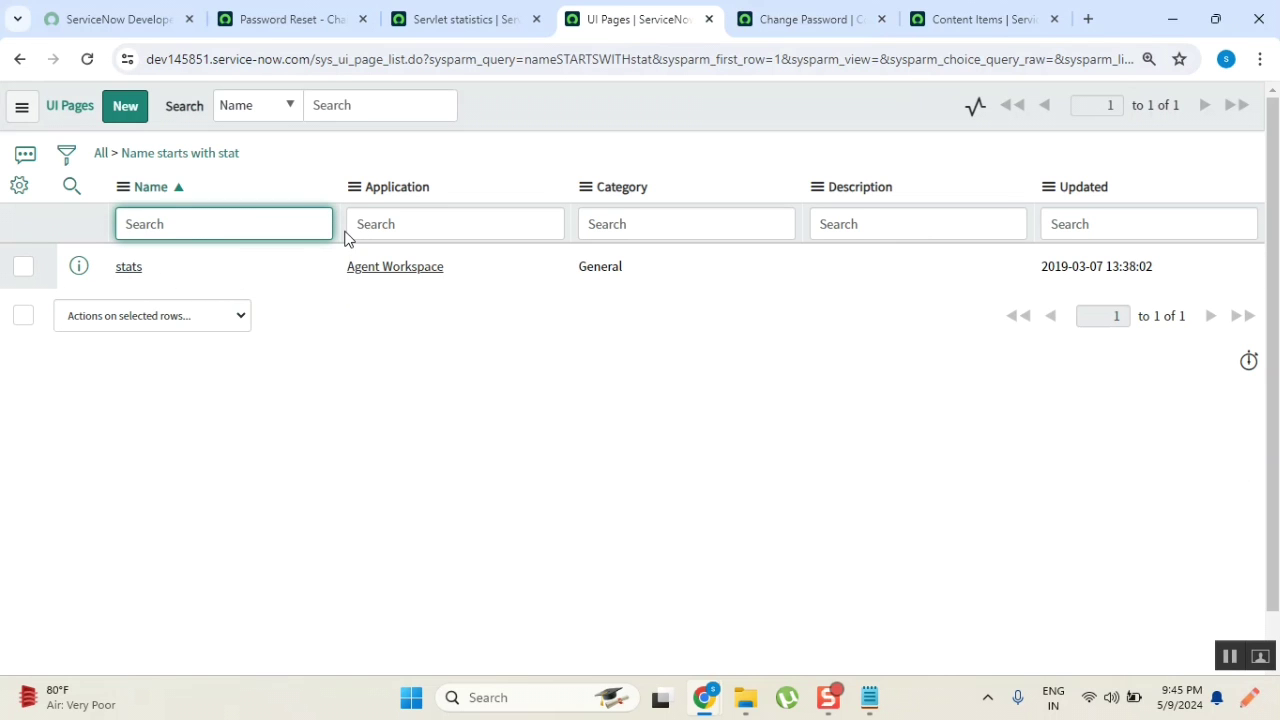
{"action": "key", "text": "ctrl+v"}
{"action": "key", "text": "Return"}
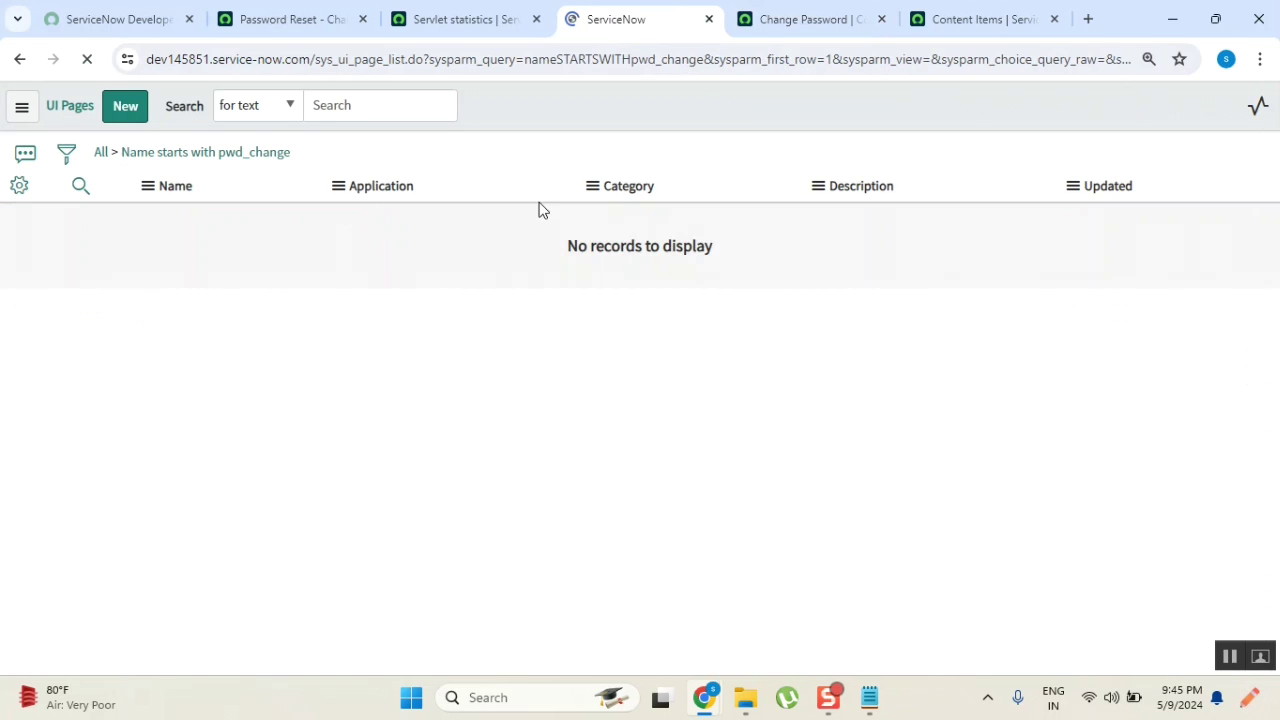
Change the UI Pages name filter to *pwd_change and open the $pwd_change record.
{"action": "left_click", "coordinate": [251, 225]}
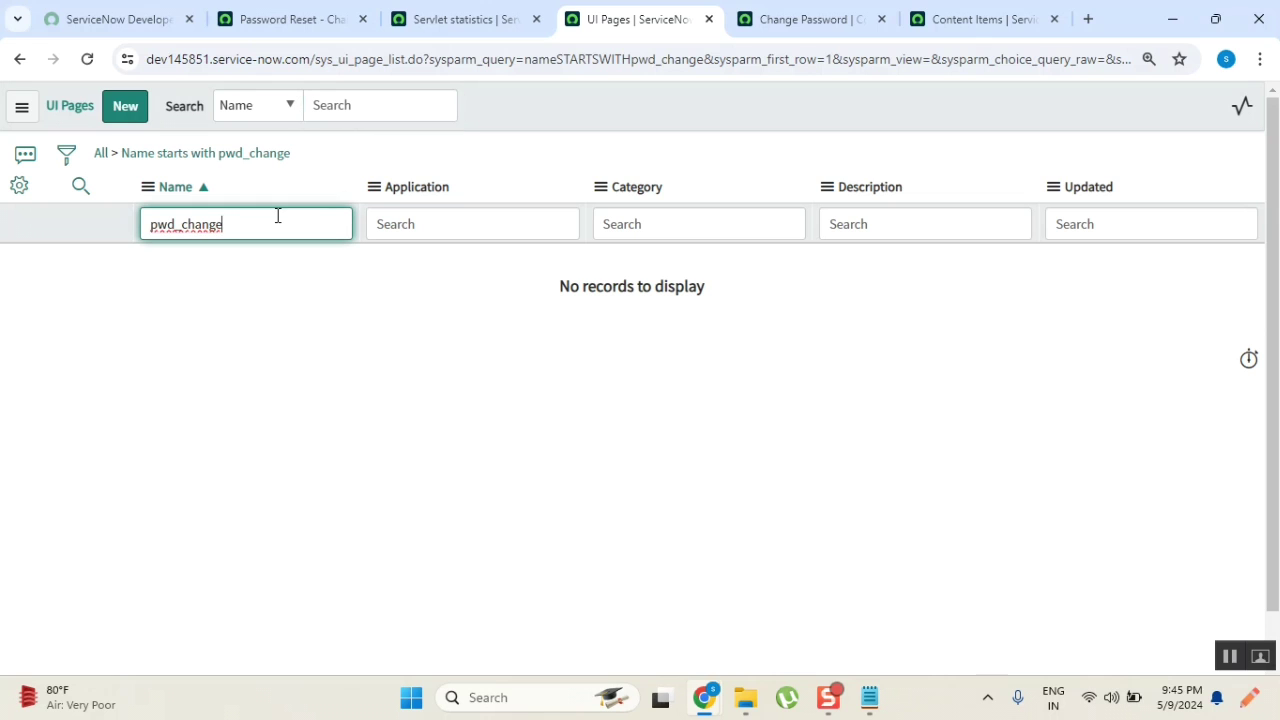
{"action": "type", "text": "*"}
{"action": "key", "text": "Return"}
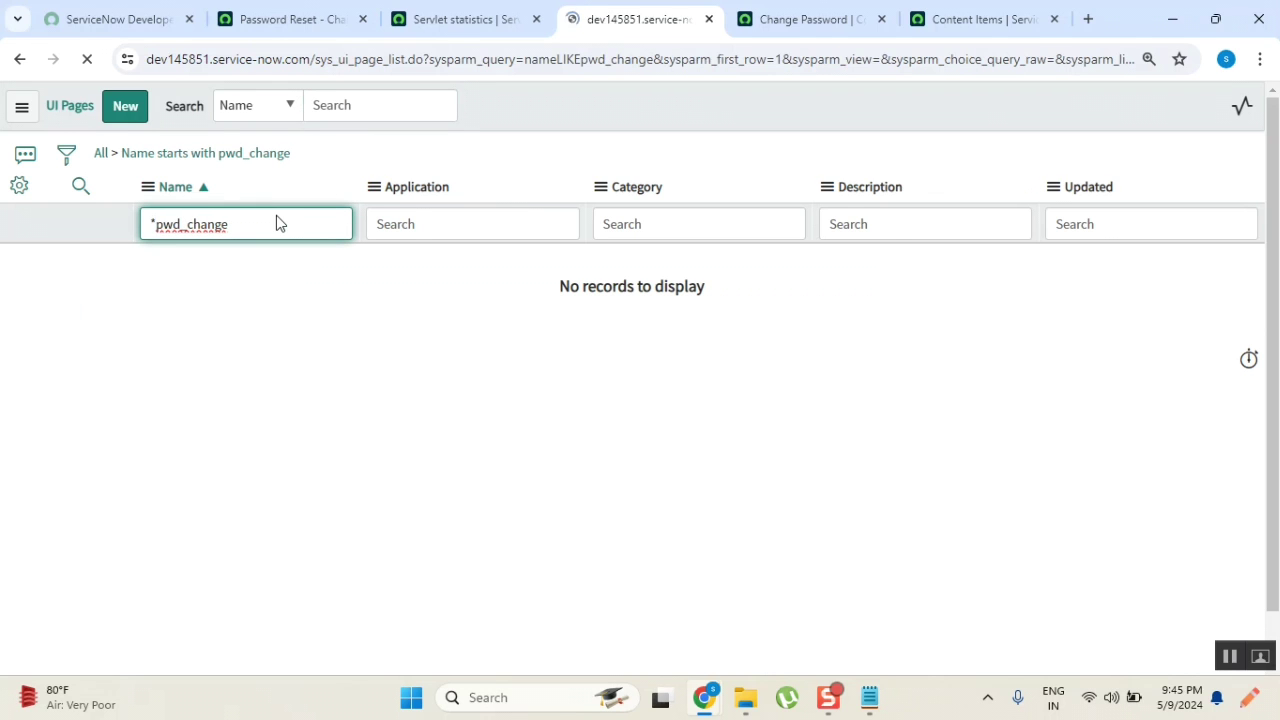
{"action": "left_click", "coordinate": [155, 272]}
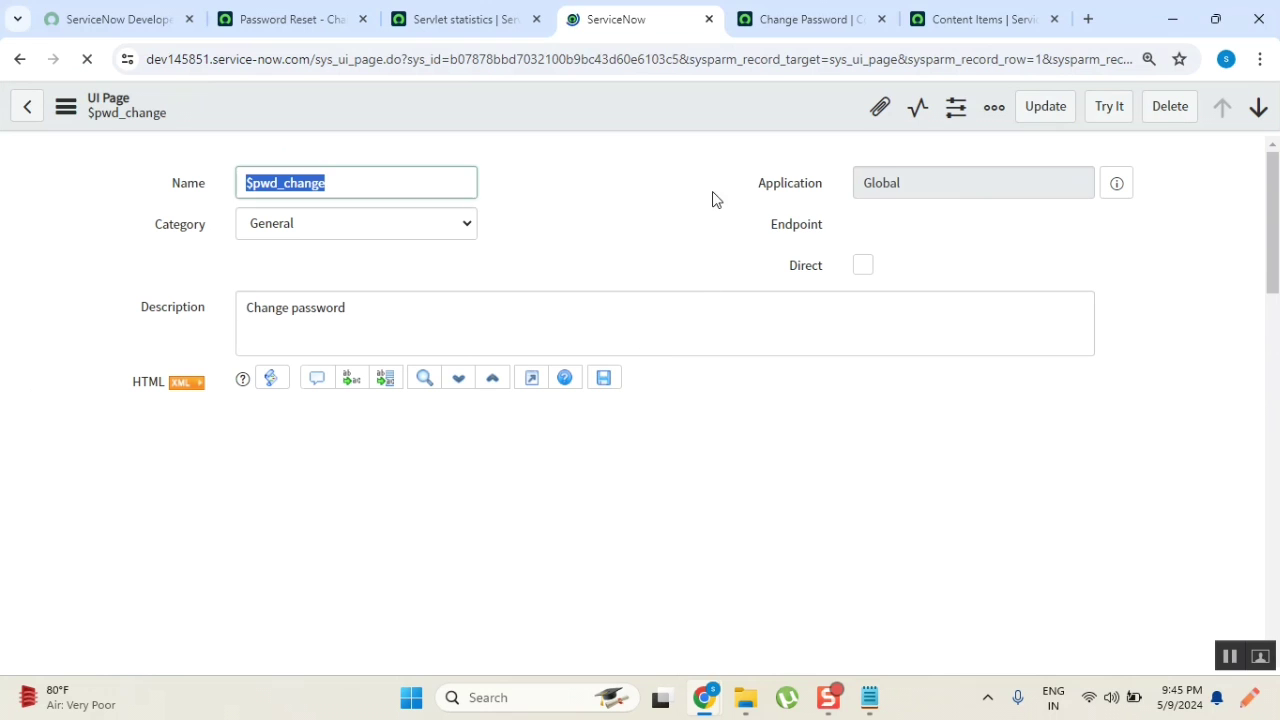
Examine the $pwd_change UI page's name and opening HTML code, and bring up the rendered Change Password form.
{"action": "left_click", "coordinate": [244, 183]}
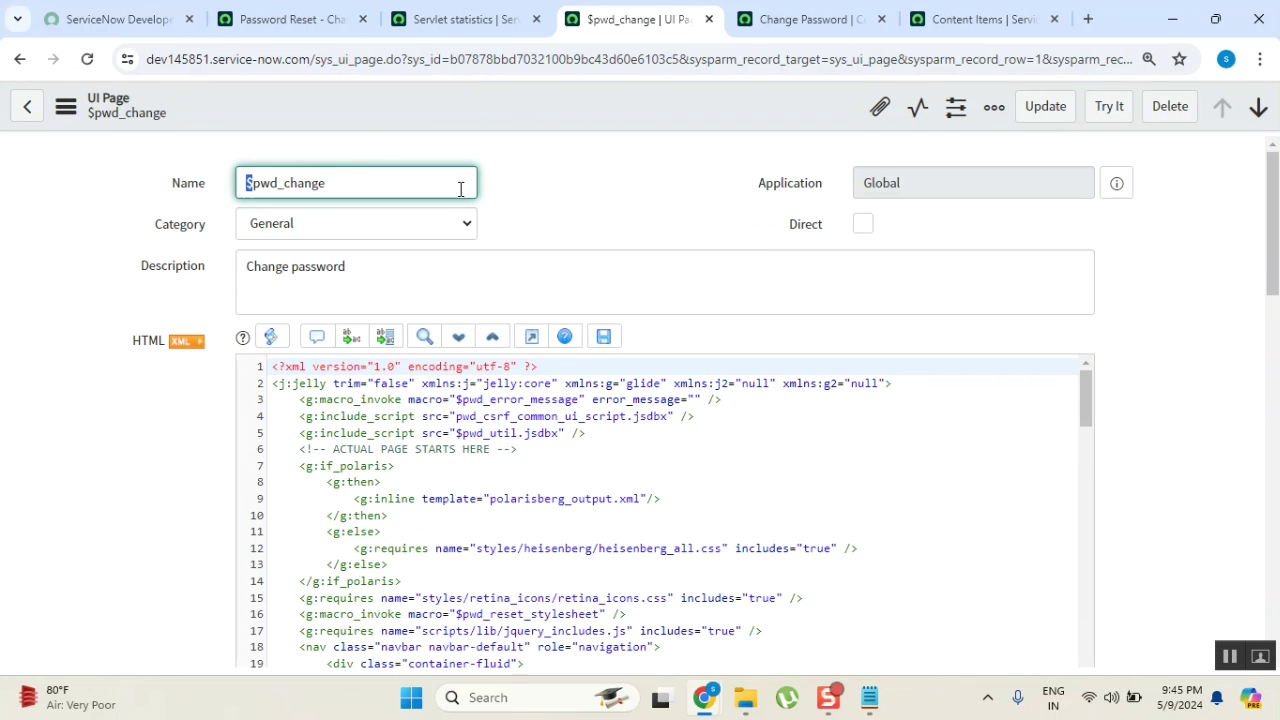
{"action": "scroll", "coordinate": [582, 212], "scroll_direction": "down", "scroll_amount": 1}
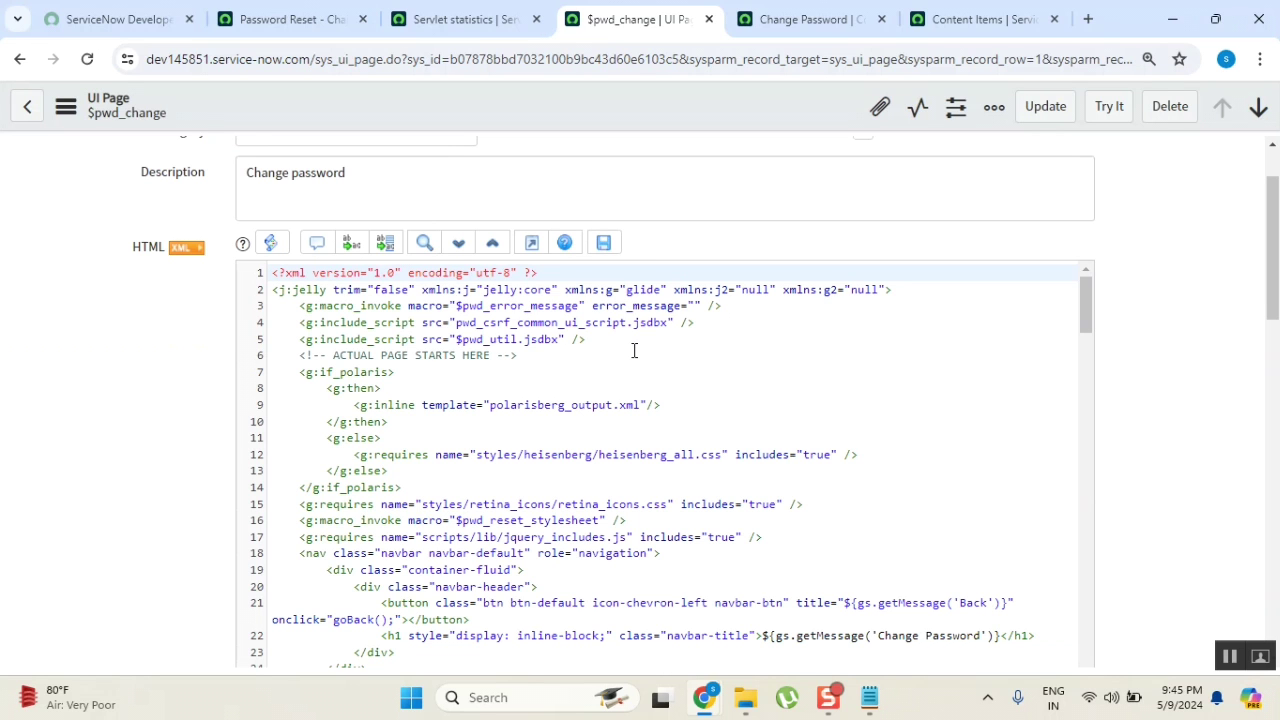
{"action": "scroll", "coordinate": [634, 350], "scroll_direction": "down", "scroll_amount": 4}
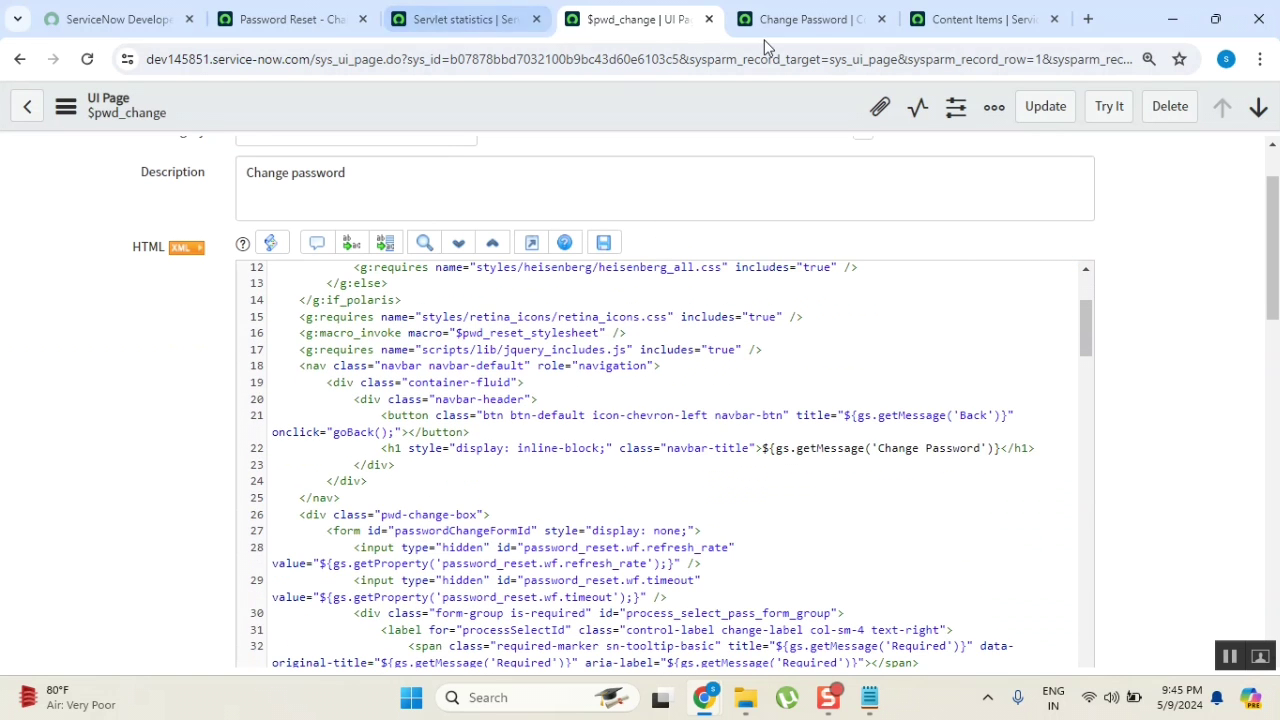
{"action": "left_click", "coordinate": [806, 20]}
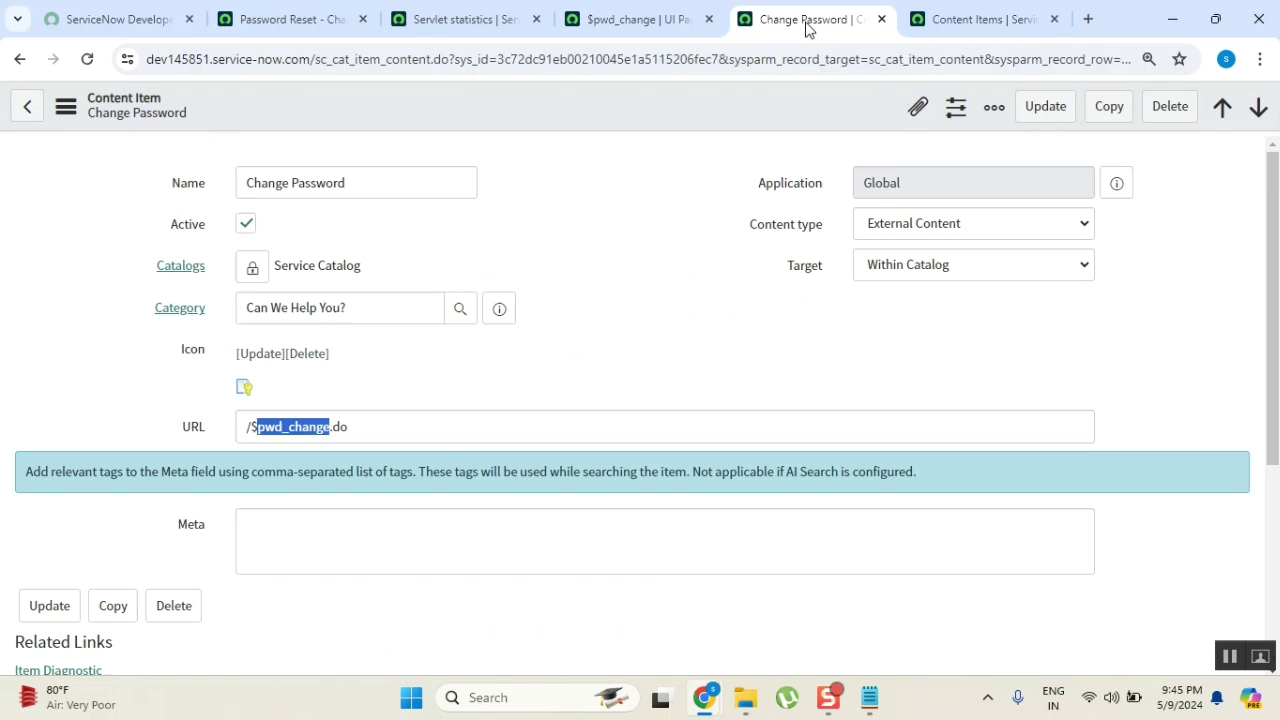
{"action": "left_click", "coordinate": [995, 28]}
{"action": "left_click", "coordinate": [278, 24]}
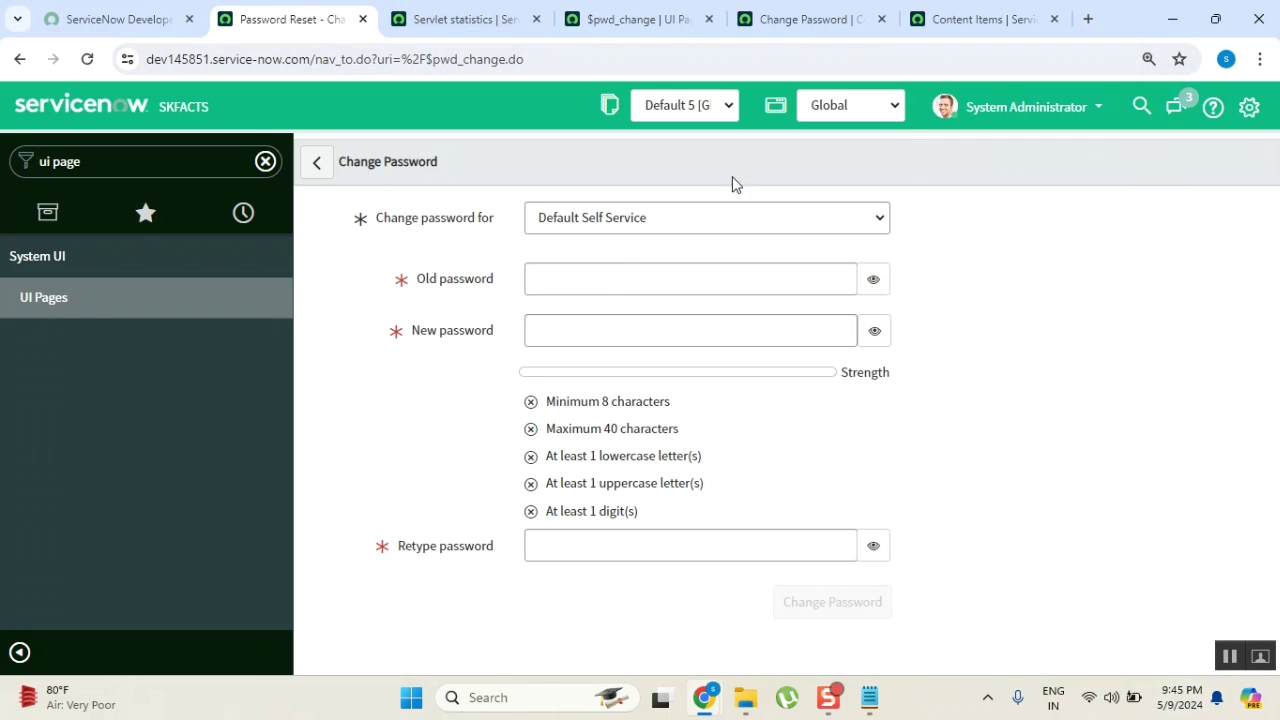
Compare the $pwd_change HTML code with the old and new password fields and rules on the Change Password form.
{"action": "left_click", "coordinate": [656, 26]}
{"action": "scroll", "coordinate": [537, 483], "scroll_direction": "down", "scroll_amount": 8}
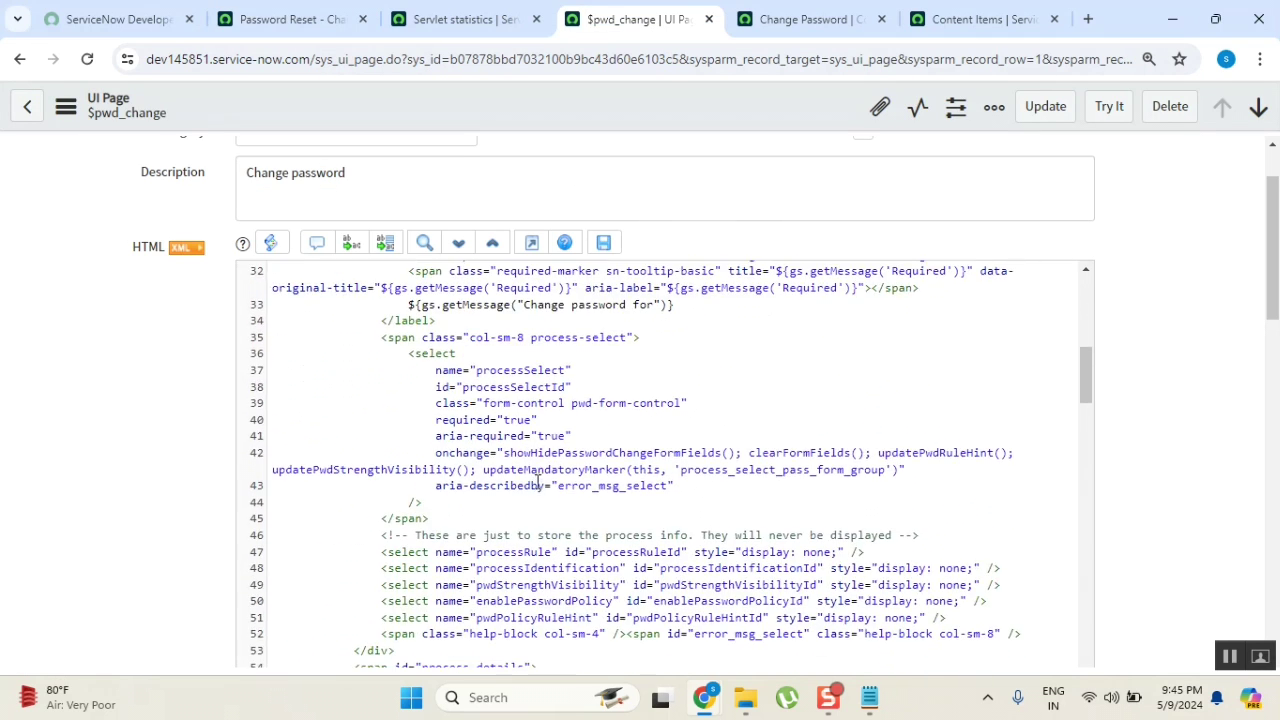
{"action": "scroll", "coordinate": [537, 483], "scroll_direction": "down", "scroll_amount": 10}
{"action": "left_click", "coordinate": [290, 20]}
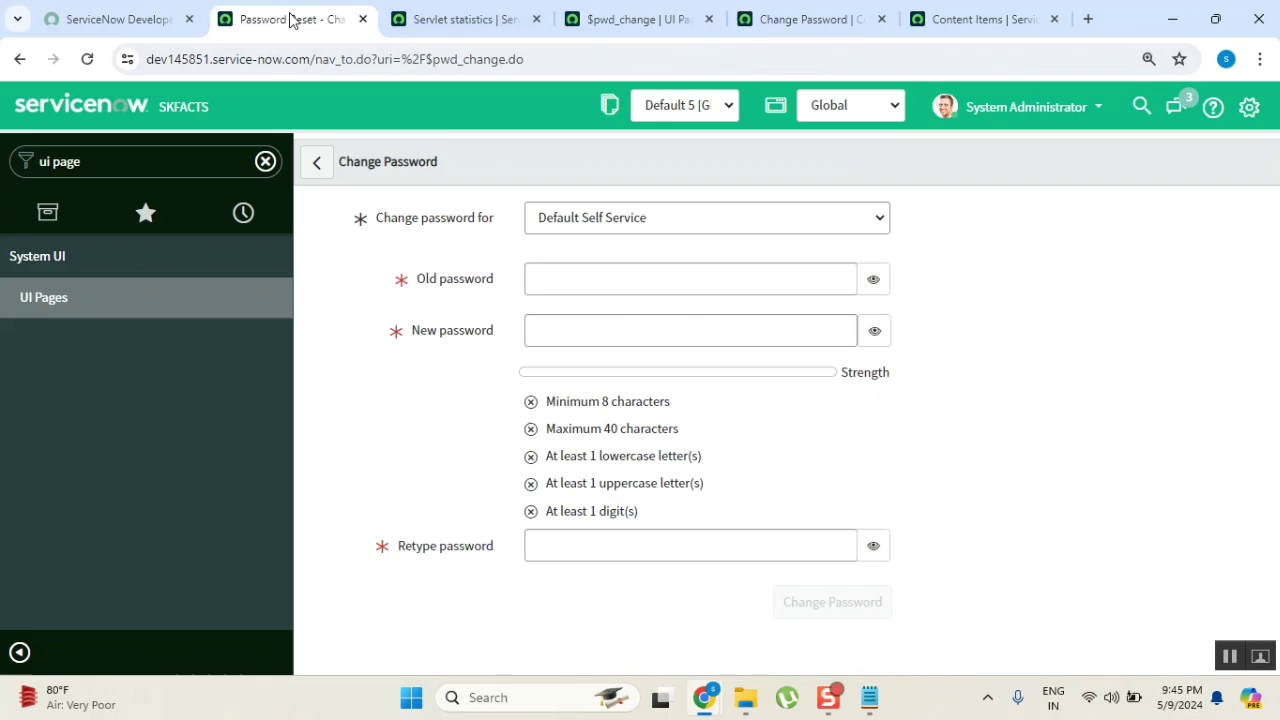
{"action": "left_click", "coordinate": [690, 285]}
{"action": "left_click", "coordinate": [560, 330]}
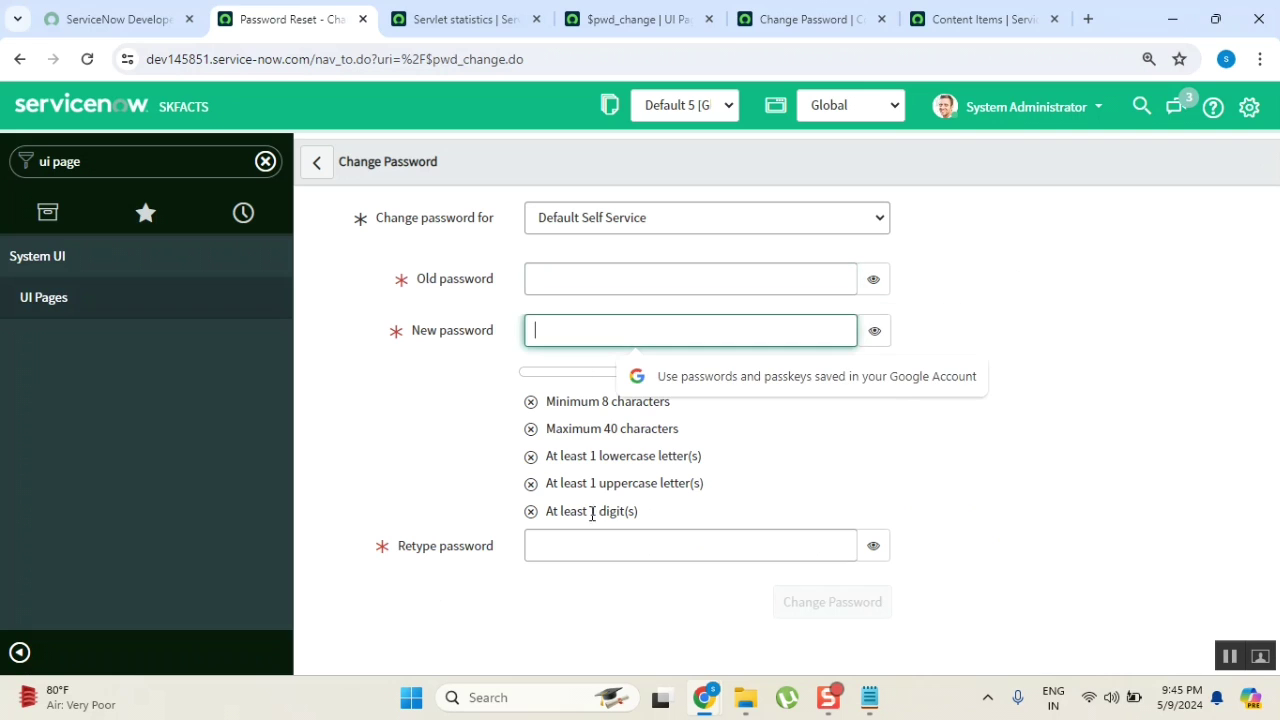
{"action": "left_click", "coordinate": [615, 450]}
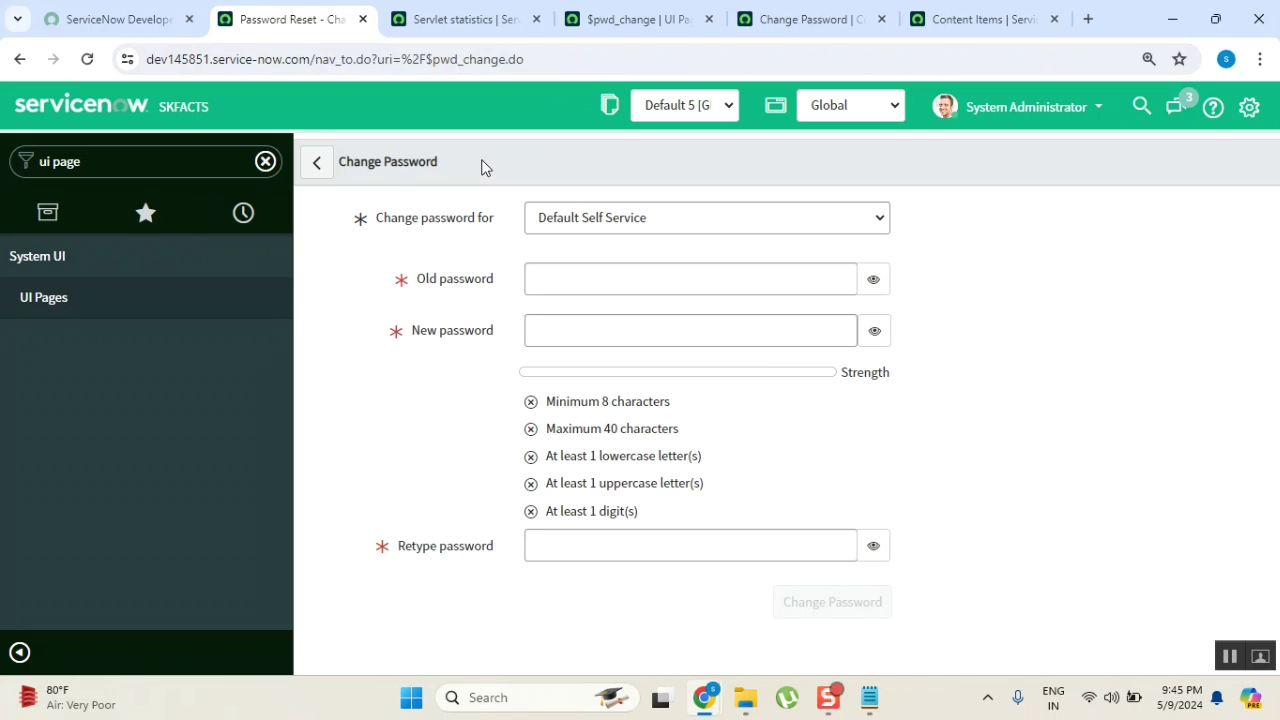
Read through the rest of the $pwd_change HTML code, highlighting the "Passwords must match" message text.
{"action": "left_click", "coordinate": [643, 19]}
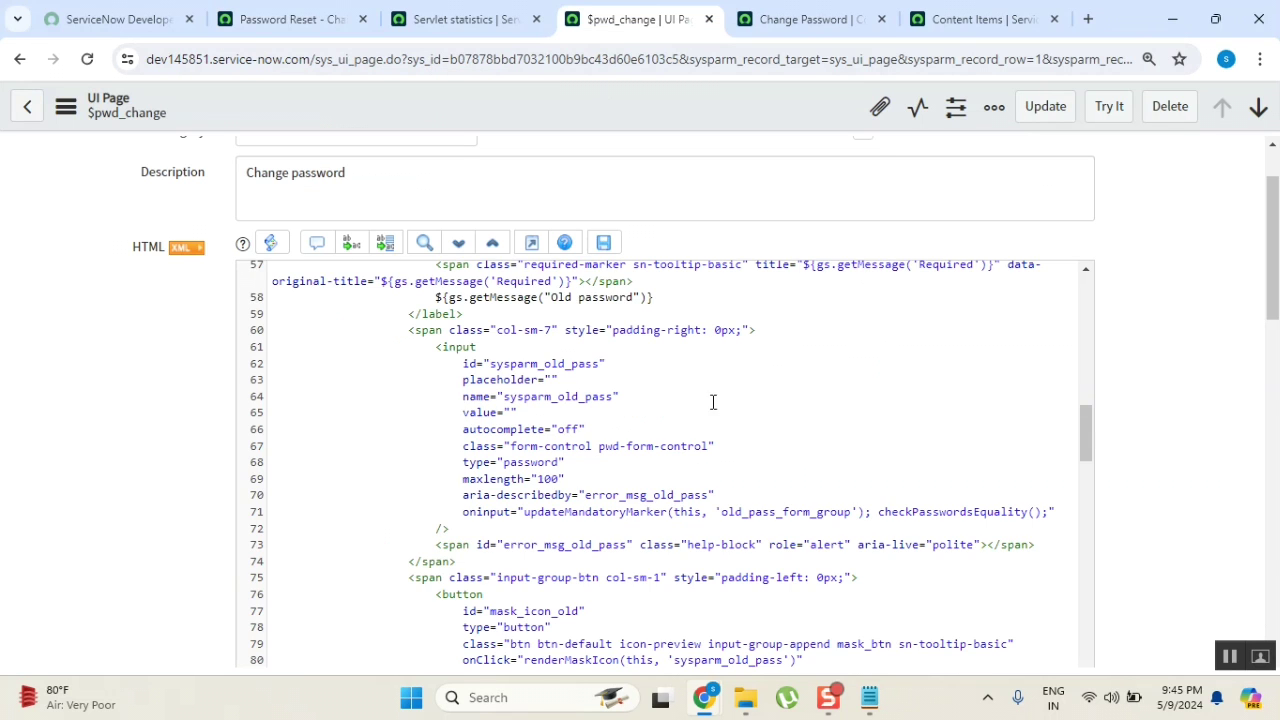
{"action": "scroll", "coordinate": [845, 449], "scroll_direction": "down", "scroll_amount": 3}
{"action": "scroll", "coordinate": [845, 449], "scroll_direction": "down", "scroll_amount": 10}
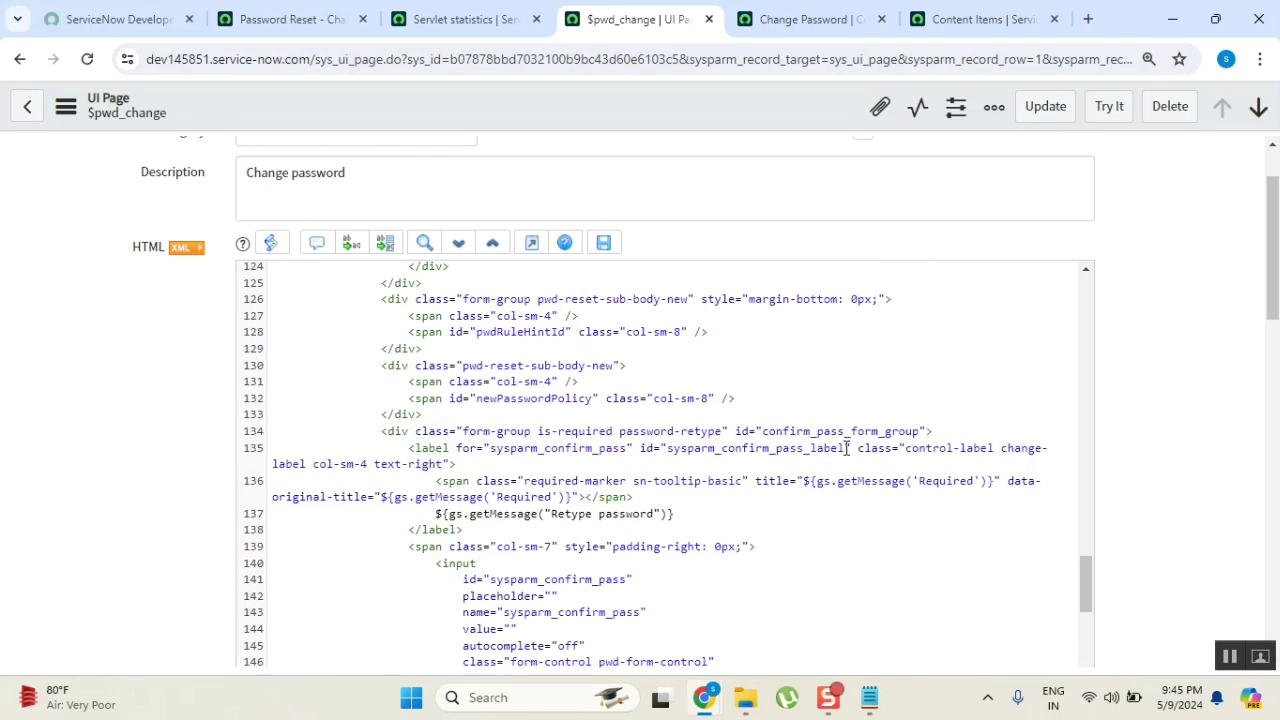
{"action": "scroll", "coordinate": [845, 449], "scroll_direction": "down", "scroll_amount": 3}
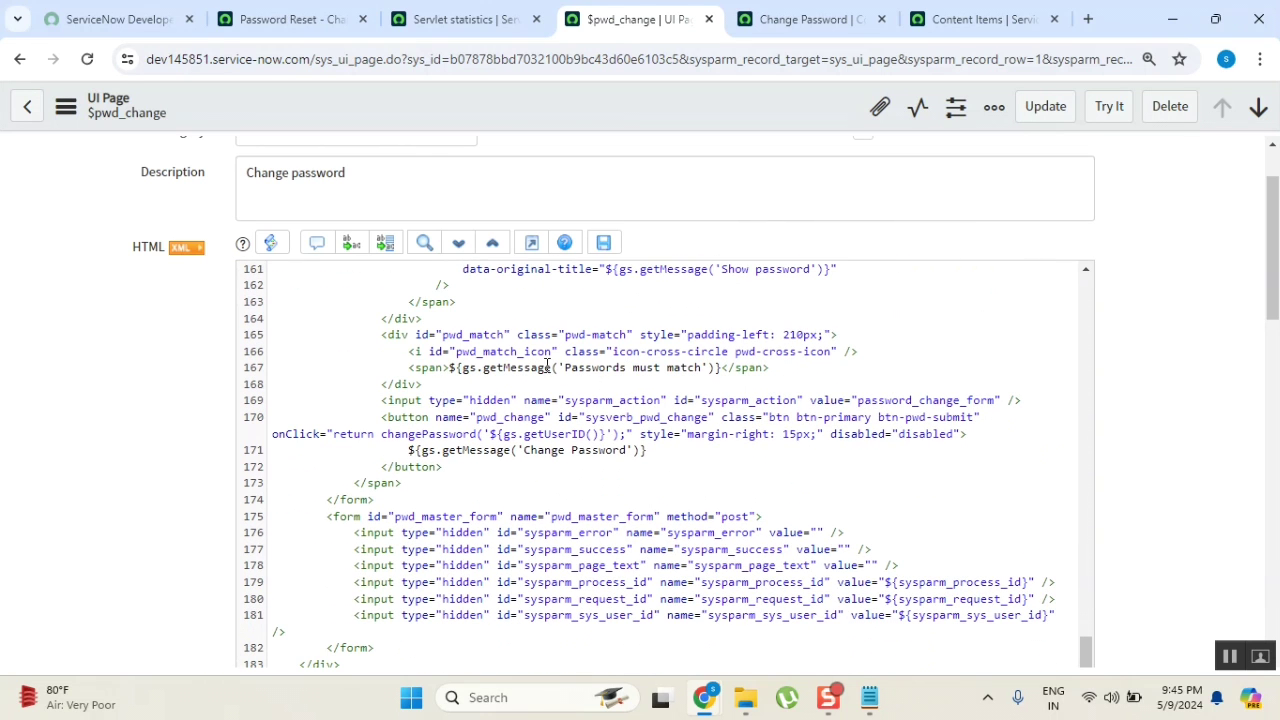
{"action": "left_click_drag", "start_coordinate": [565, 370], "coordinate": [705, 370]}
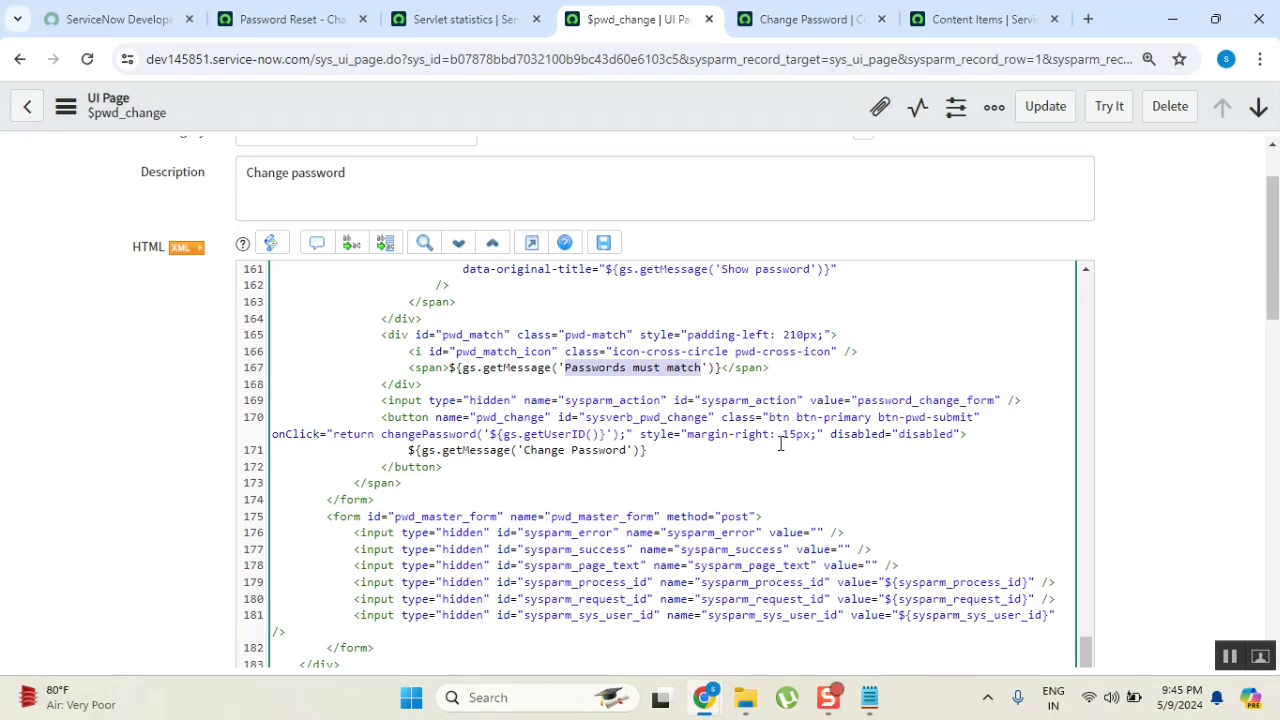
{"action": "scroll", "coordinate": [781, 444], "scroll_direction": "up", "scroll_amount": 3}
{"action": "scroll", "coordinate": [781, 444], "scroll_direction": "up", "scroll_amount": 15}
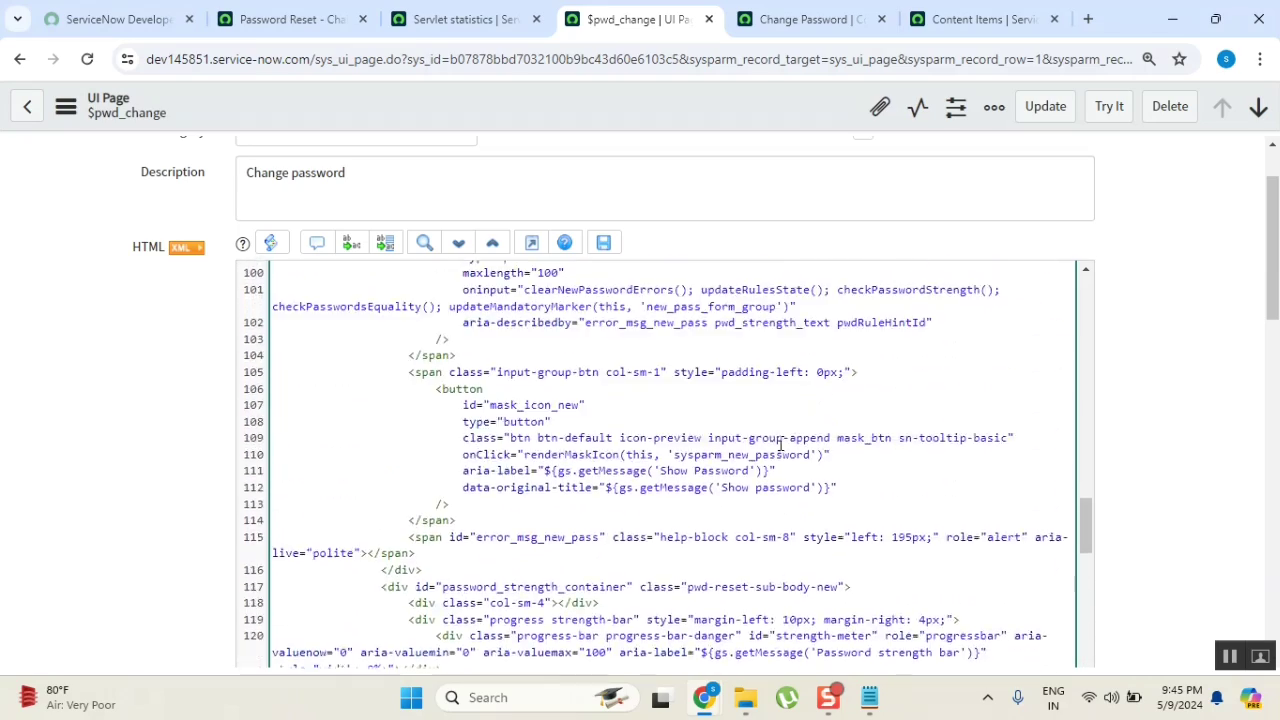
{"action": "scroll", "coordinate": [781, 444], "scroll_direction": "up", "scroll_amount": 15}
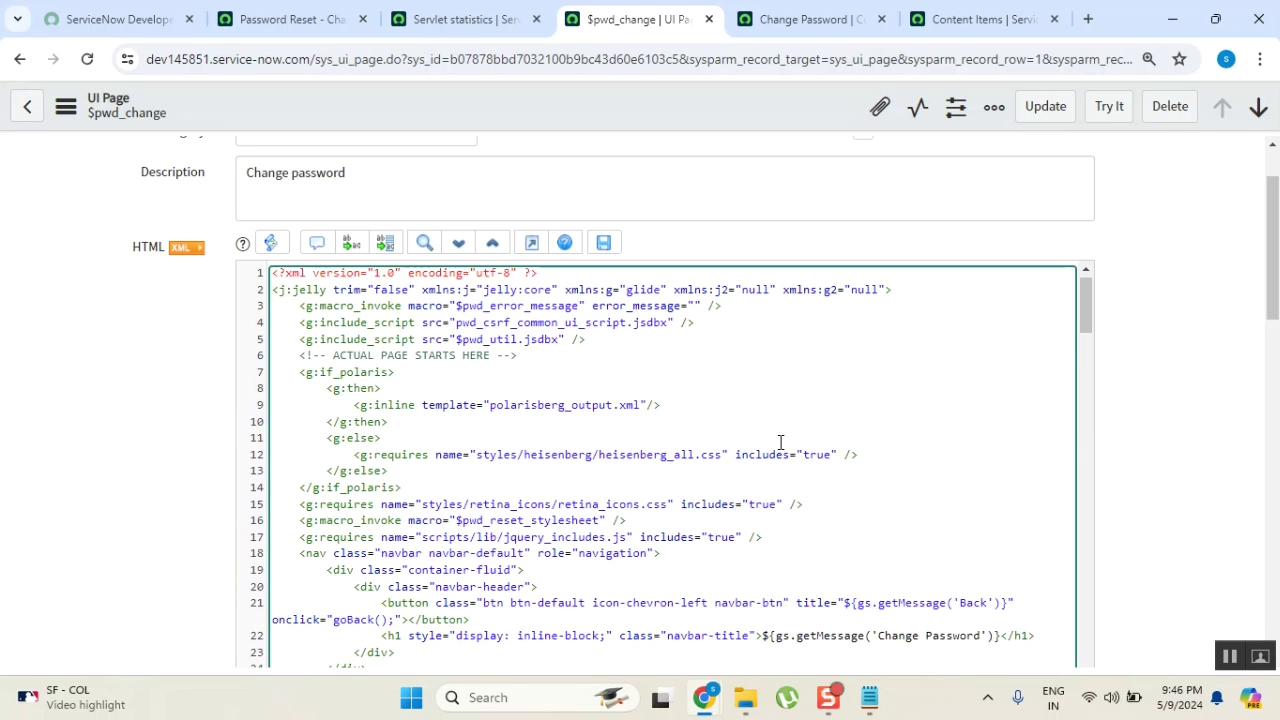
Examine the 'Change Password' heading line in the $pwd_change HTML code and close the UI page's browser tab.
{"action": "scroll", "coordinate": [781, 444], "scroll_direction": "down", "scroll_amount": 4}
{"action": "scroll", "coordinate": [781, 444], "scroll_direction": "down", "scroll_amount": 2}
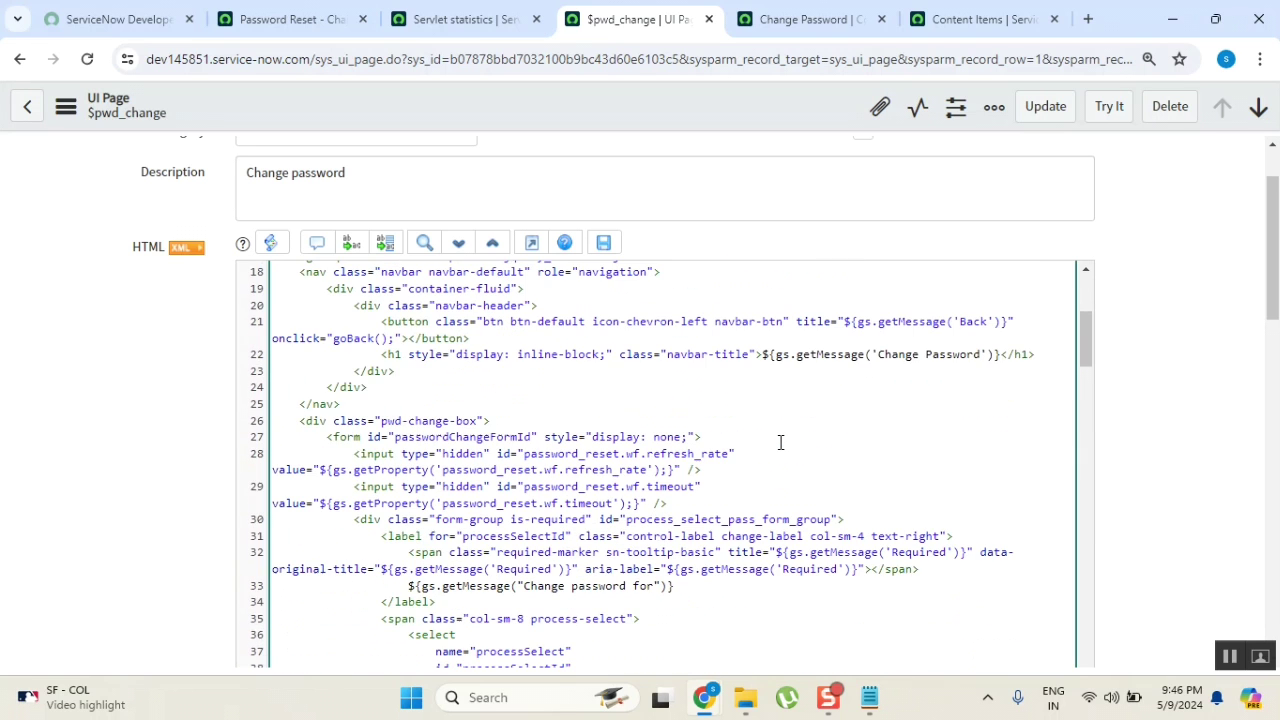
{"action": "left_click_drag", "start_coordinate": [875, 356], "coordinate": [788, 401]}
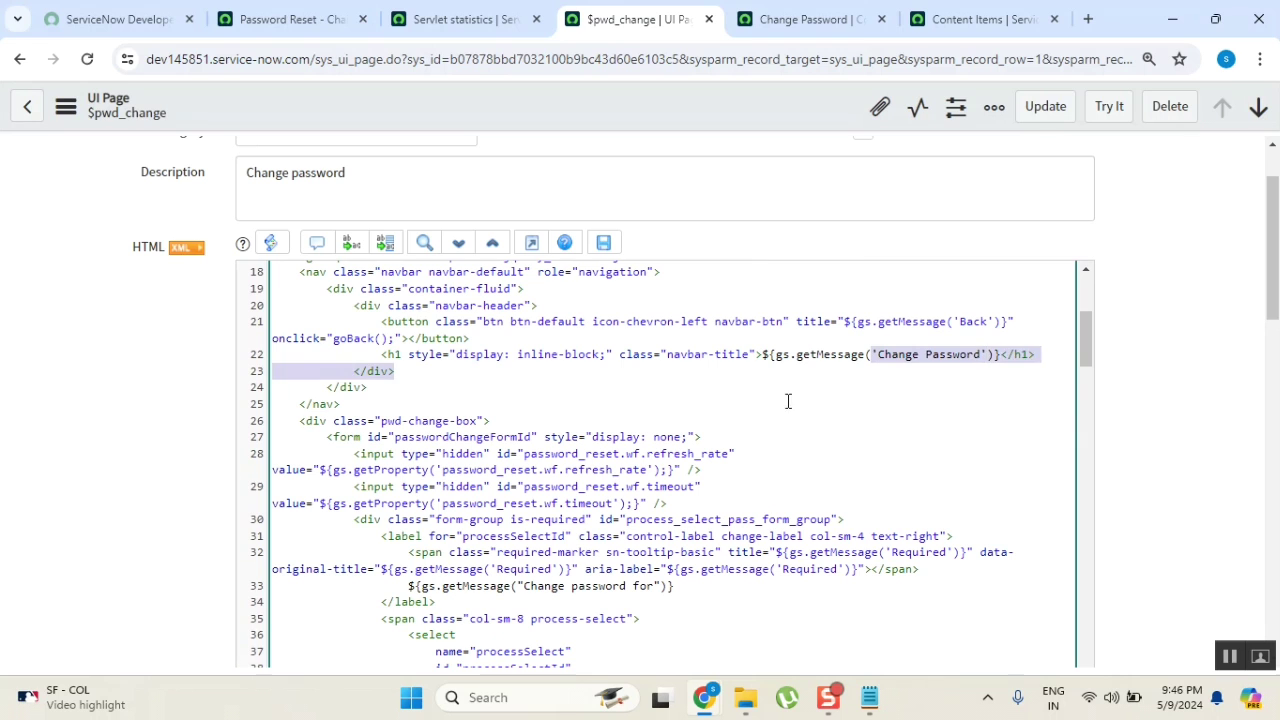
{"action": "scroll", "coordinate": [730, 437], "scroll_direction": "down", "scroll_amount": 2}
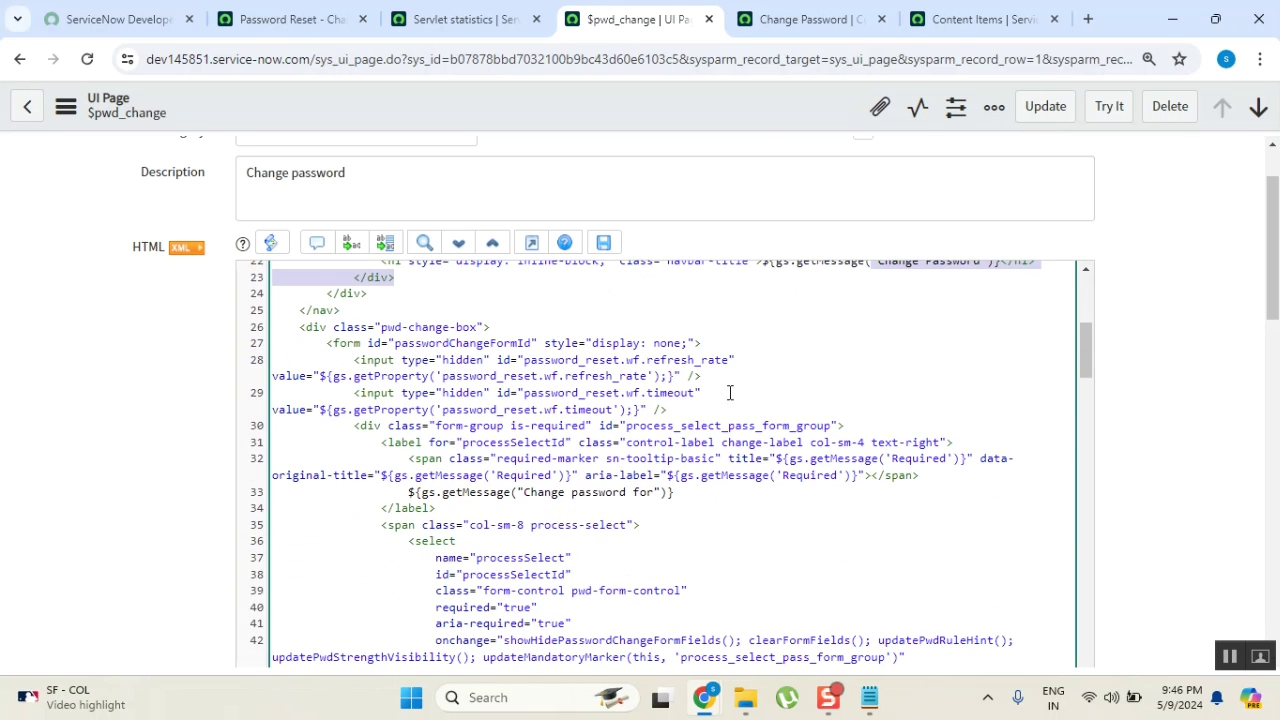
{"action": "left_click", "coordinate": [709, 19]}
Review the content types in the Content Items list, highlighting External Content for the ServiceNow TRUST & Compliance Center item.
{"action": "left_click", "coordinate": [674, 238]}
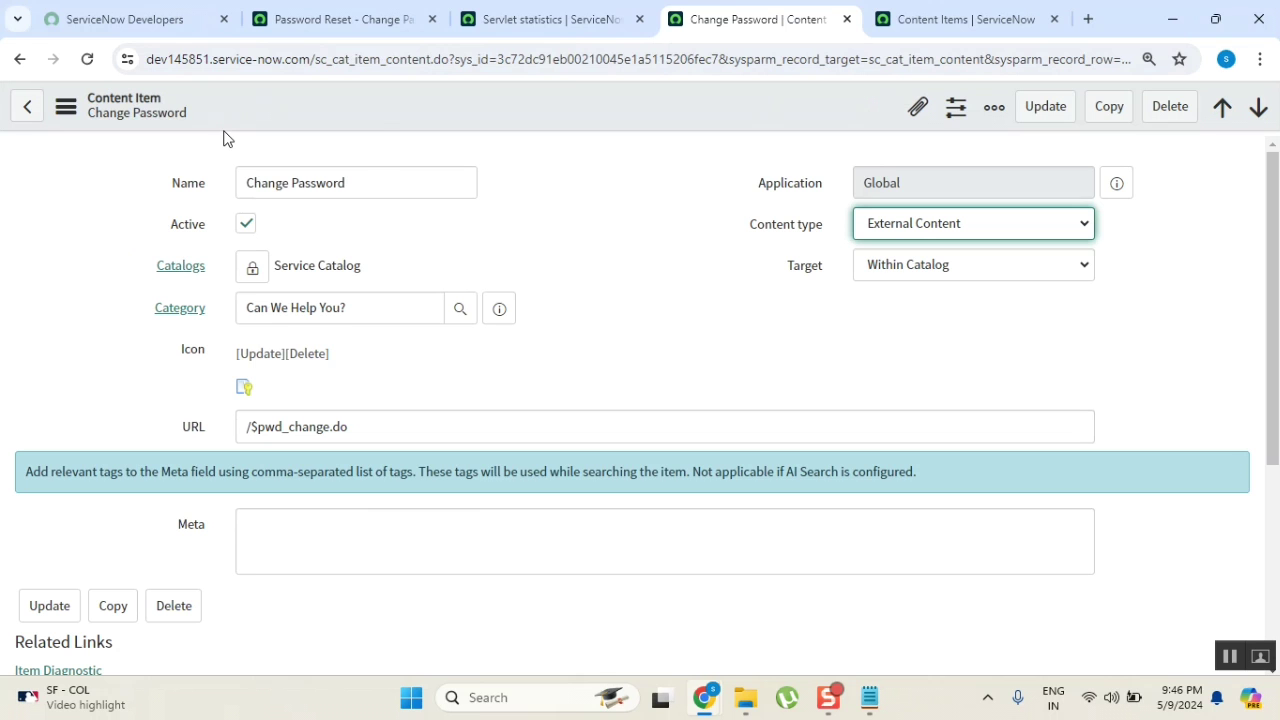
{"action": "key", "text": "Tab"}
{"action": "left_click", "coordinate": [927, 30]}
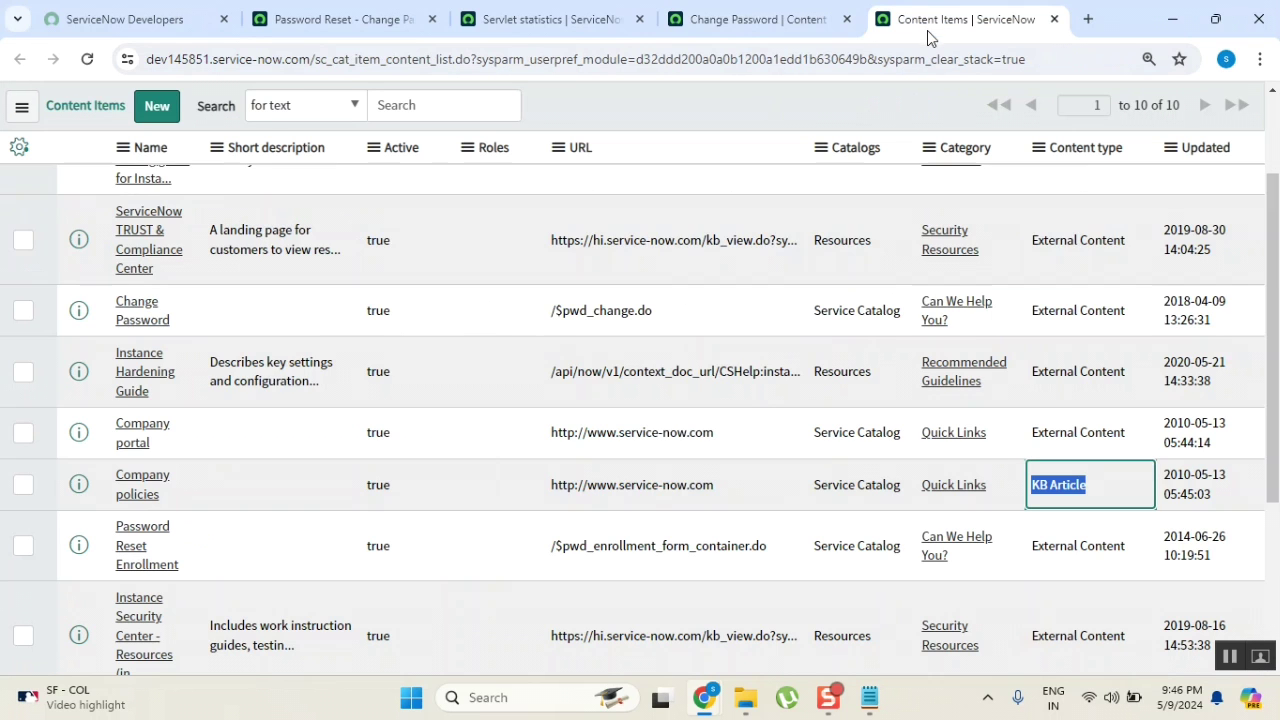
{"action": "scroll", "coordinate": [414, 465], "scroll_direction": "up", "scroll_amount": 3}
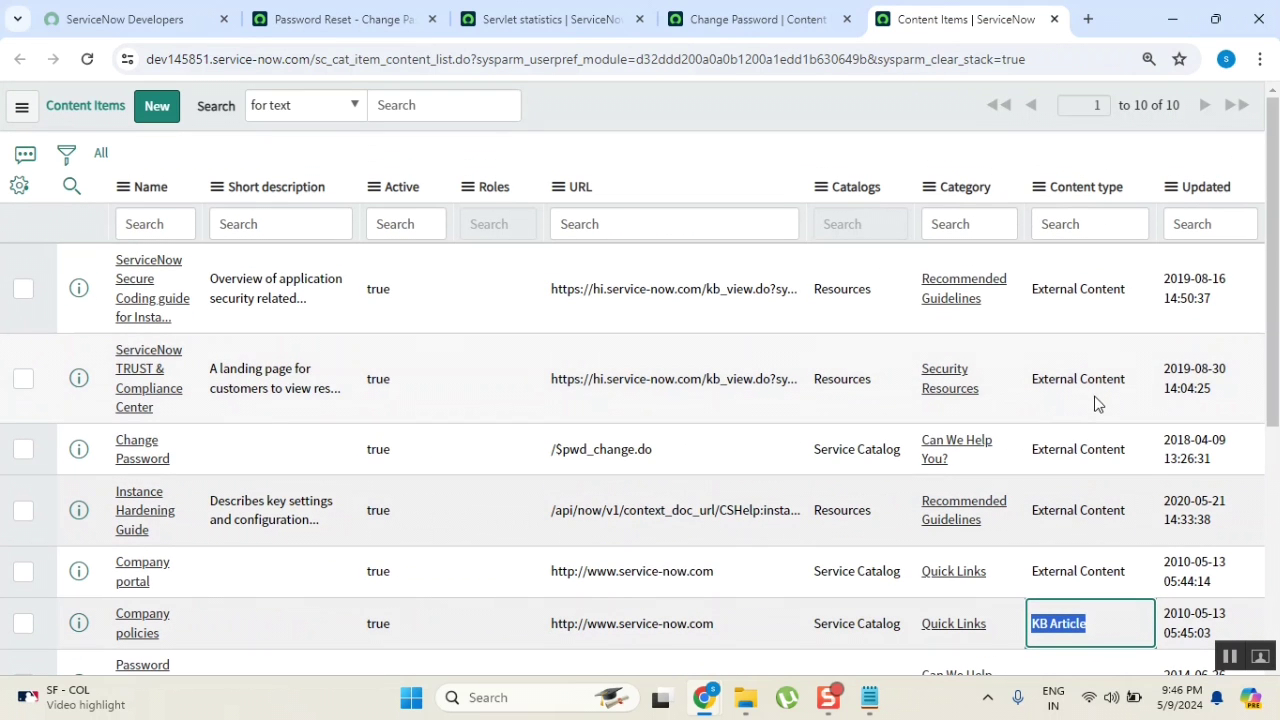
{"action": "left_click_drag", "start_coordinate": [1128, 379], "coordinate": [1023, 390]}
{"action": "scroll", "coordinate": [1096, 472], "scroll_direction": "down", "scroll_amount": 3}
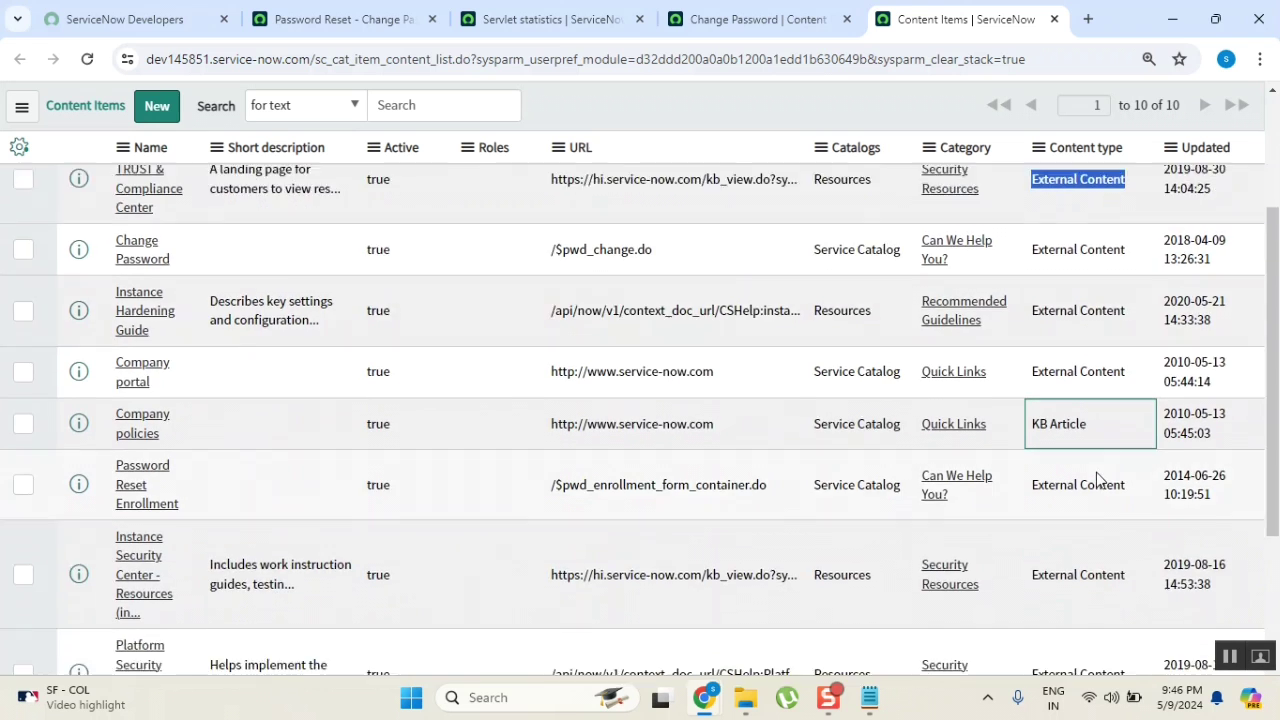
{"action": "scroll", "coordinate": [1097, 480], "scroll_direction": "down", "scroll_amount": 2}
{"action": "scroll", "coordinate": [1094, 480], "scroll_direction": "up", "scroll_amount": 5}
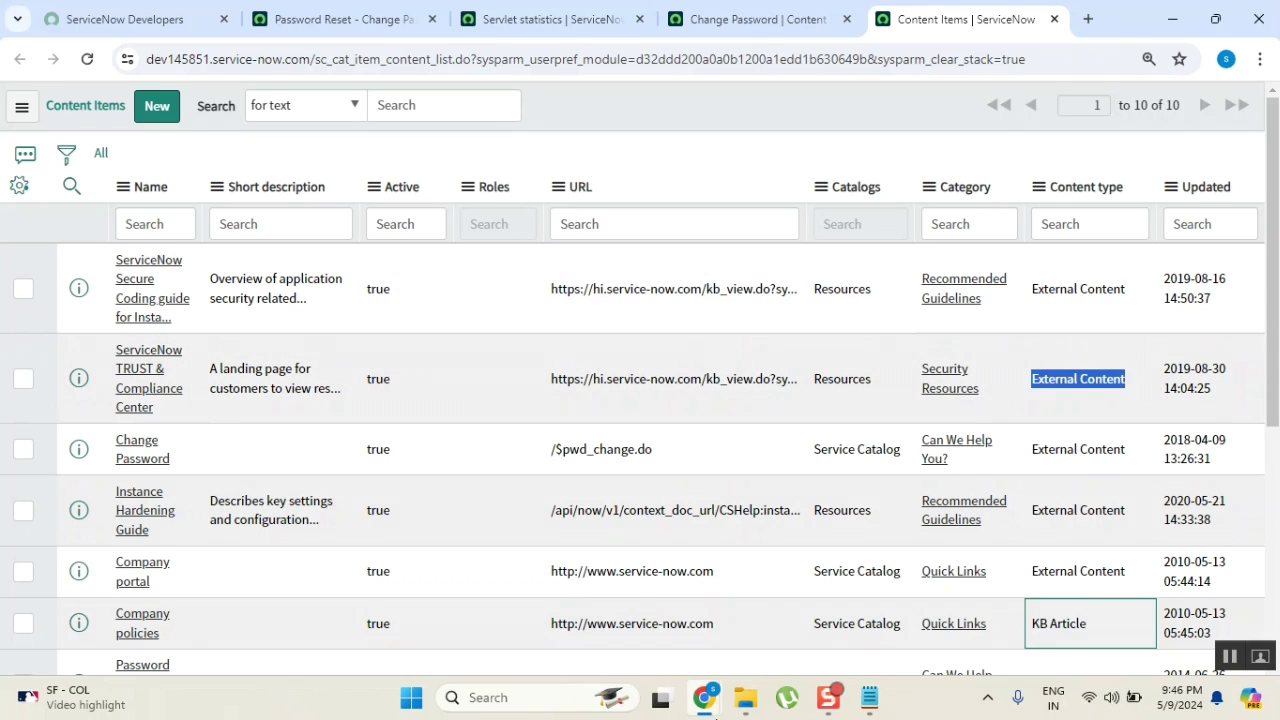
Switch to the Class50_OrderGuide notes in Notepad and add the heading "Interview Question:" one blank line below "#4 Content Item".
{"action": "mouse_move", "coordinate": [874, 710]}
{"action": "left_click", "coordinate": [886, 634]}
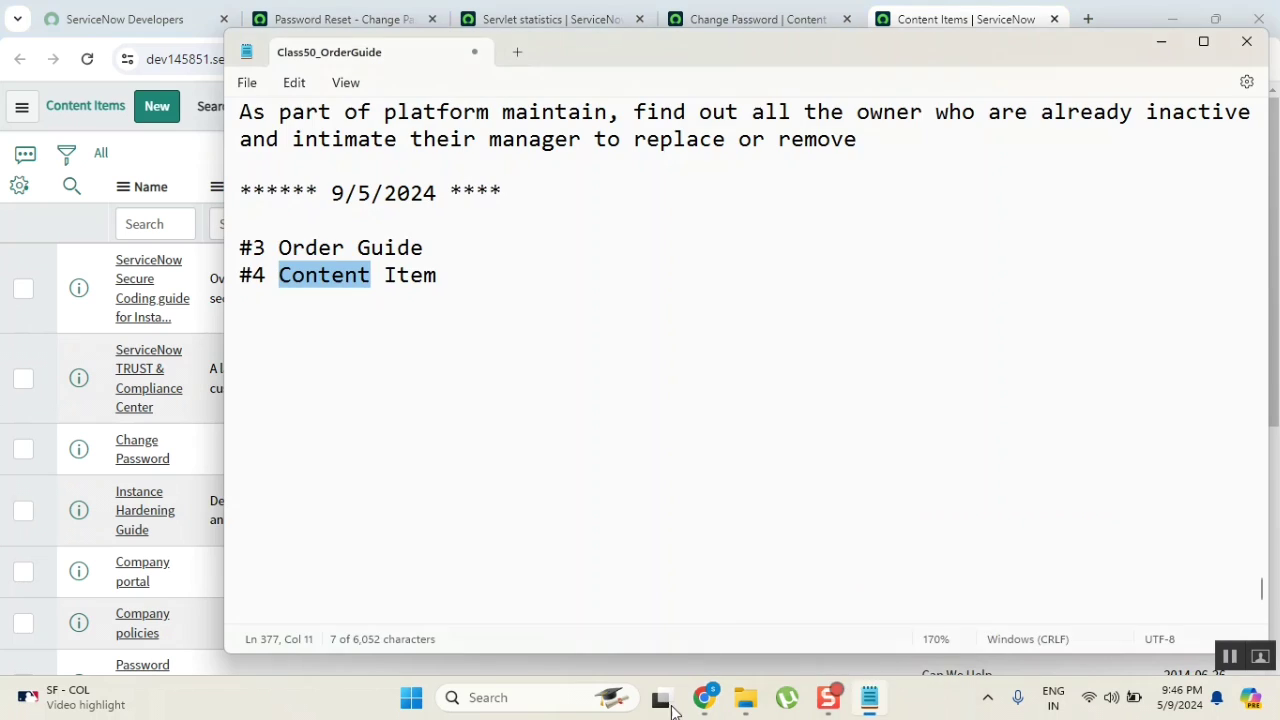
{"action": "left_click", "coordinate": [523, 300]}
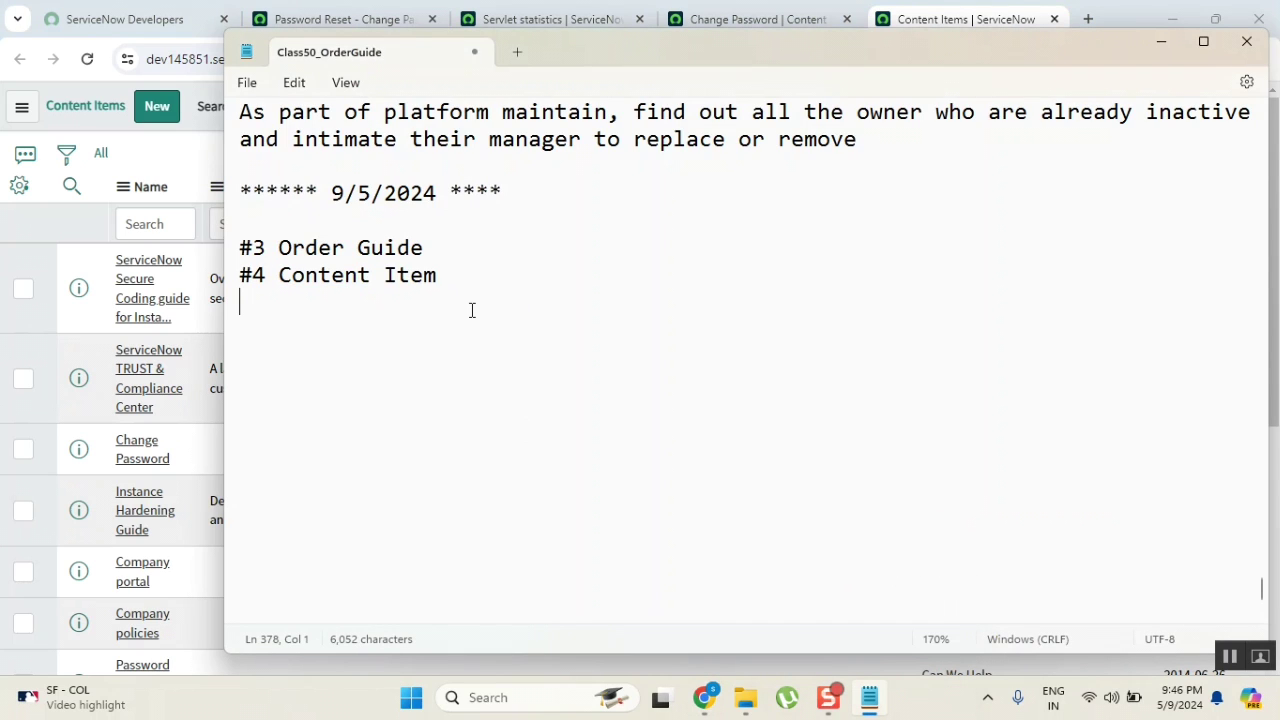
{"action": "left_click", "coordinate": [501, 285]}
{"action": "key", "text": "Return"}
{"action": "type", "text": "Interview Q"}
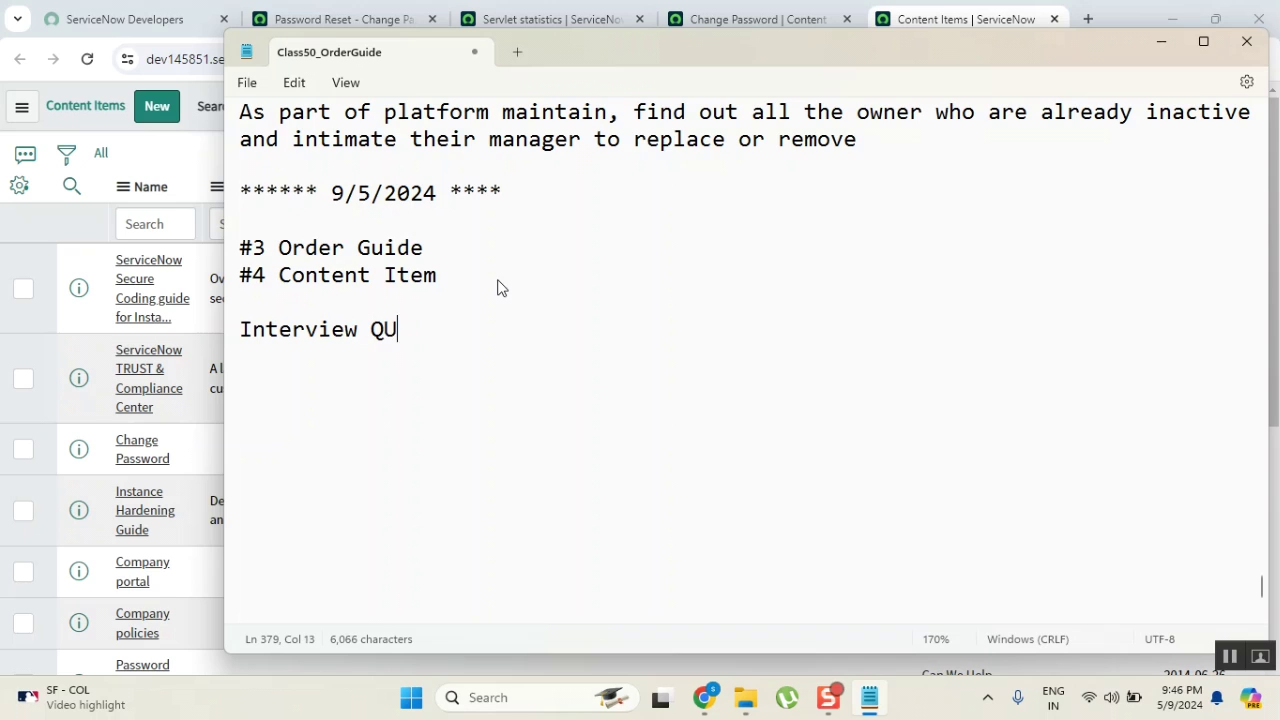
{"action": "type", "text": "uestion"}
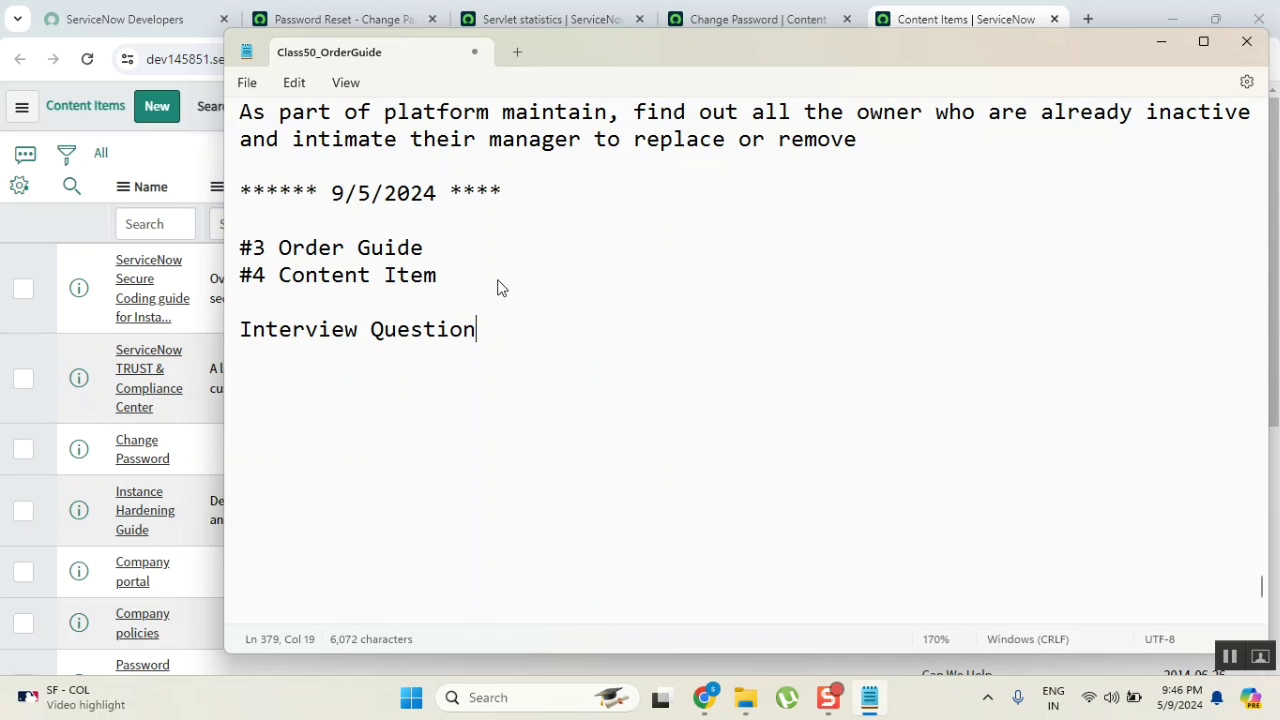
{"action": "type", "text": ":"}
{"action": "key", "text": "Return"}
Write the question "what content item & have you created any?" under the Interview Question heading and start a new line.
{"action": "type", "text": "wh"}
{"action": "type", "text": "at ite"}
{"action": "key", "text": "BackSpace"}
{"action": "key", "text": "BackSpace"}
{"action": "key", "text": "BackSpace"}
{"action": "type", "text": "con"}
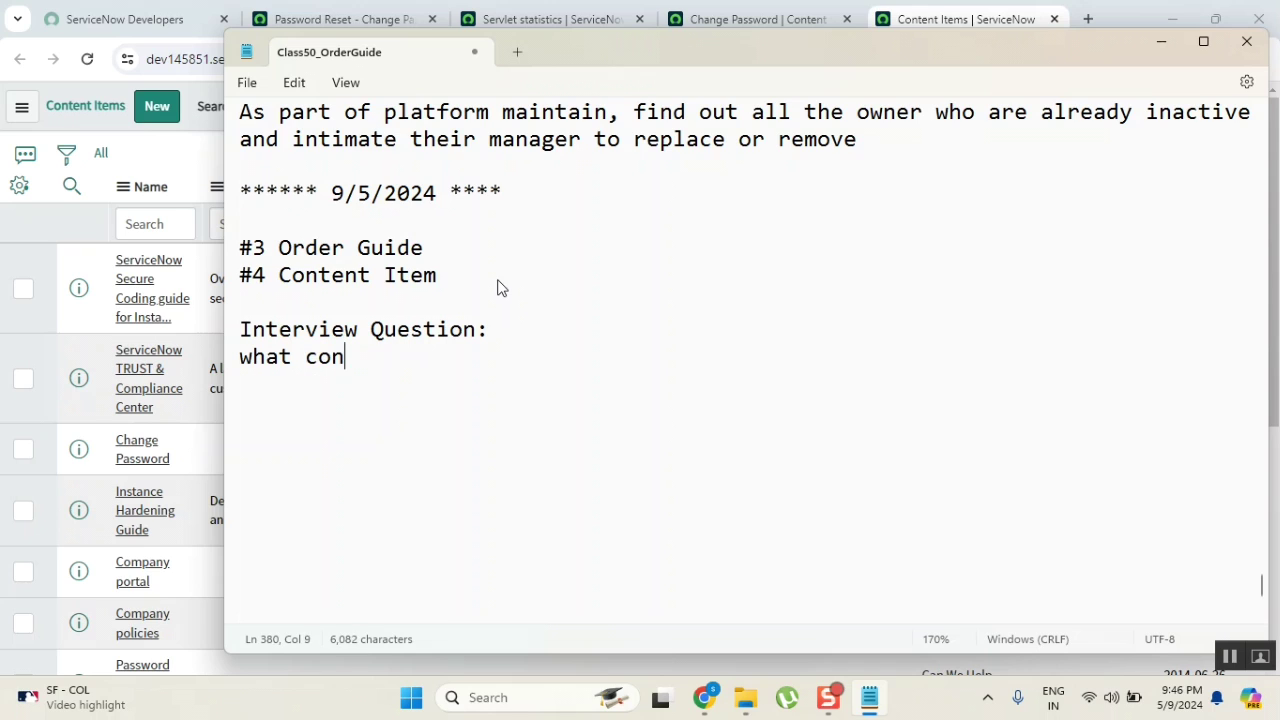
{"action": "type", "text": "tent tem"}
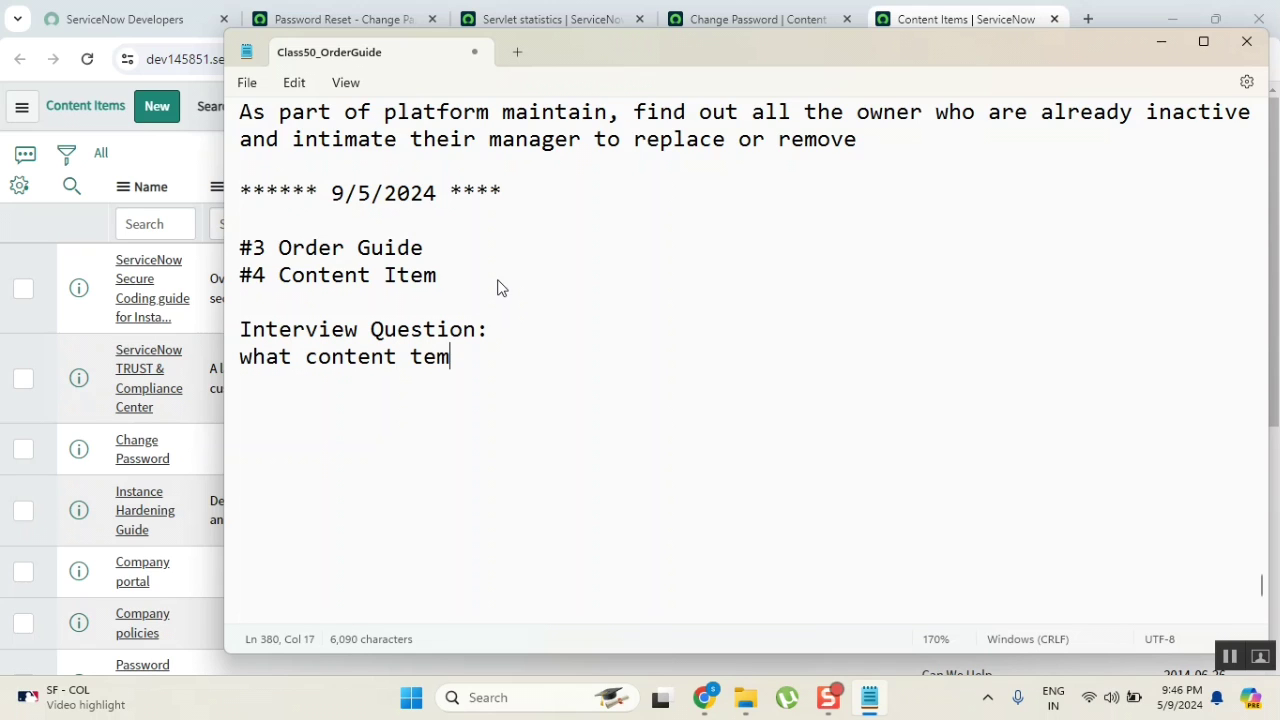
{"action": "key", "text": "BackSpace"}
{"action": "key", "text": "BackSpace"}
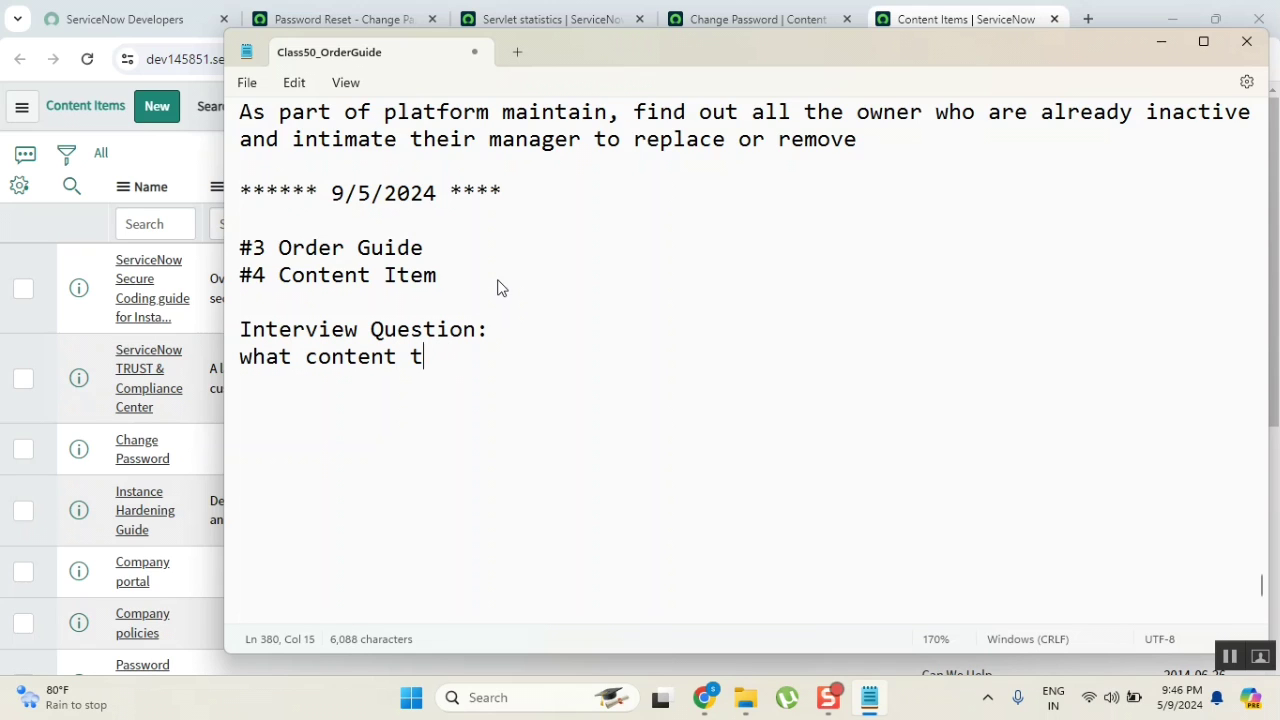
{"action": "key", "text": "BackSpace"}
{"action": "type", "text": "item & have yu"}
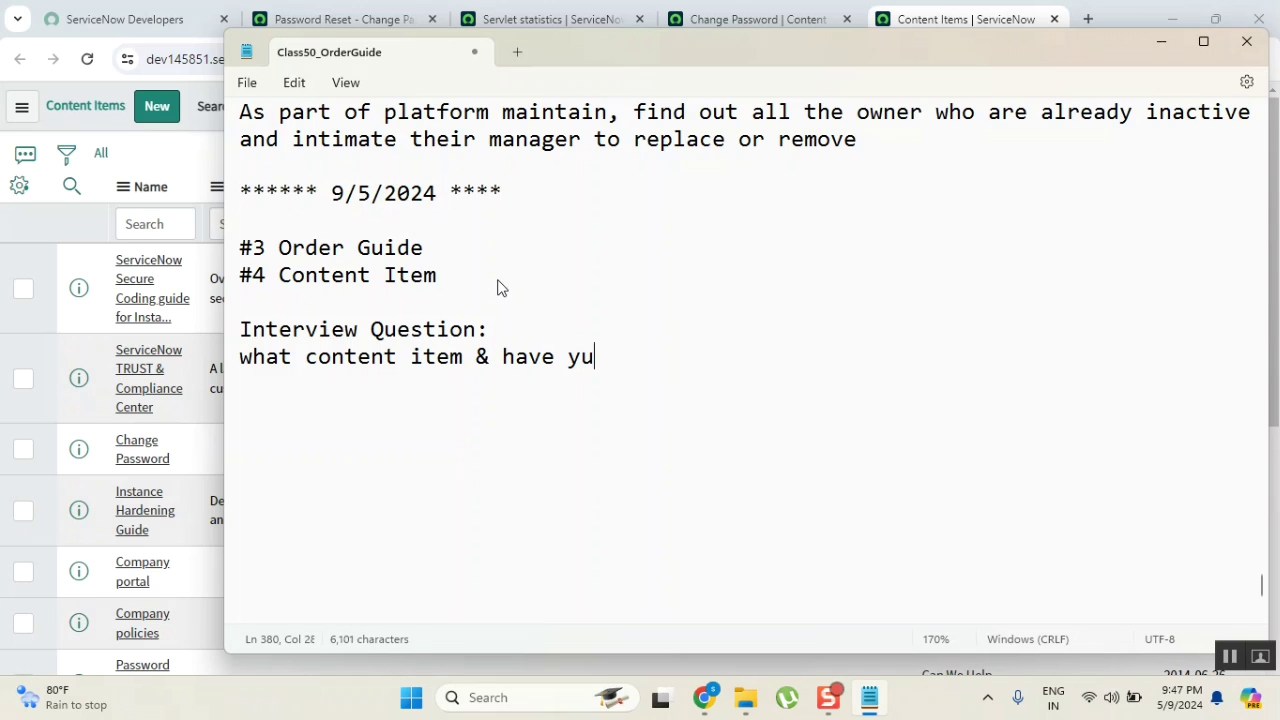
{"action": "key", "text": "BackSpace"}
{"action": "type", "text": "u"}
{"action": "key", "text": "BackSpace"}
{"action": "type", "text": "ou c"}
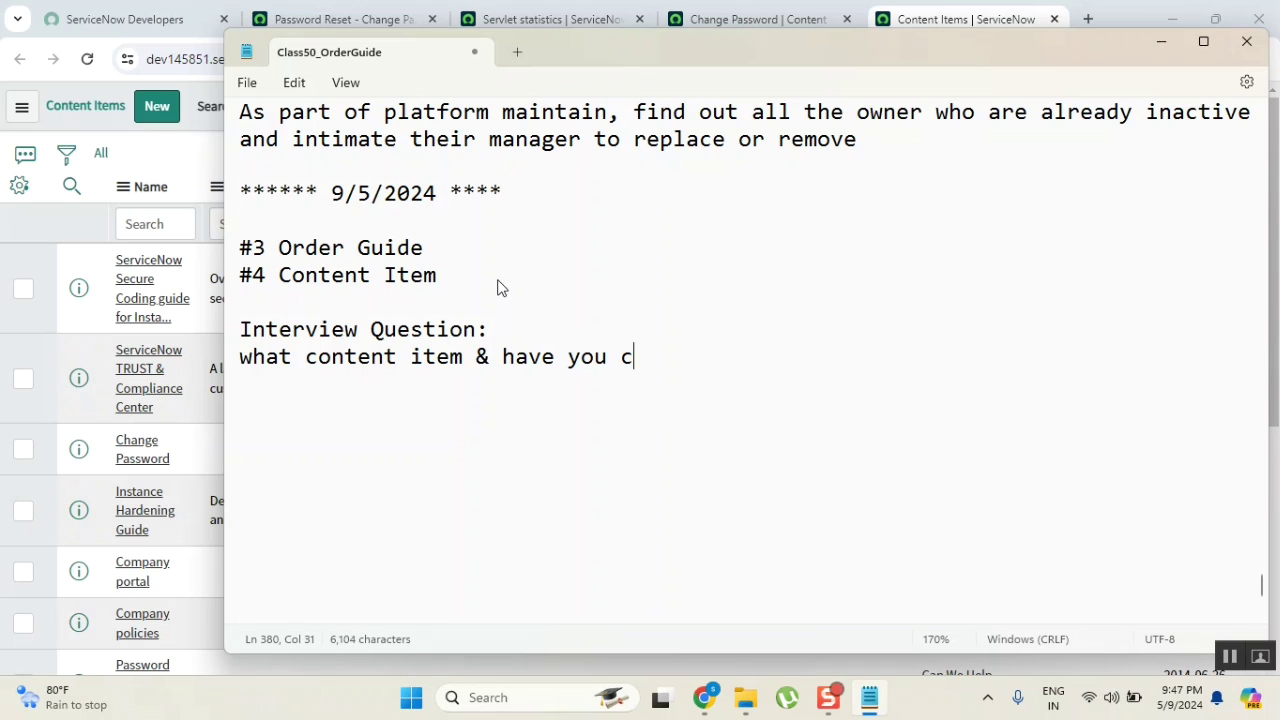
{"action": "type", "text": "reated any?"}
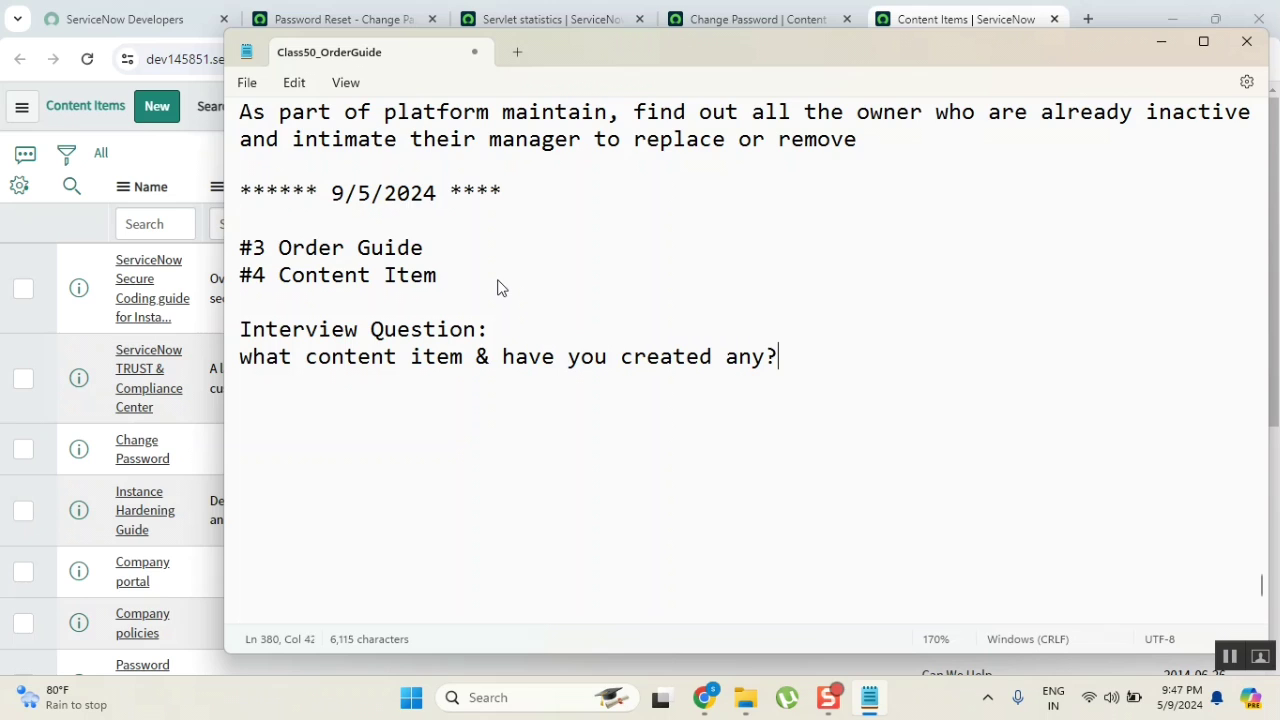
{"action": "key", "text": "Return"}
Switch to the Change Password content item in Chrome, check its Target options, and set its content type to KB Article.
{"action": "double_click", "coordinate": [370, 366]}
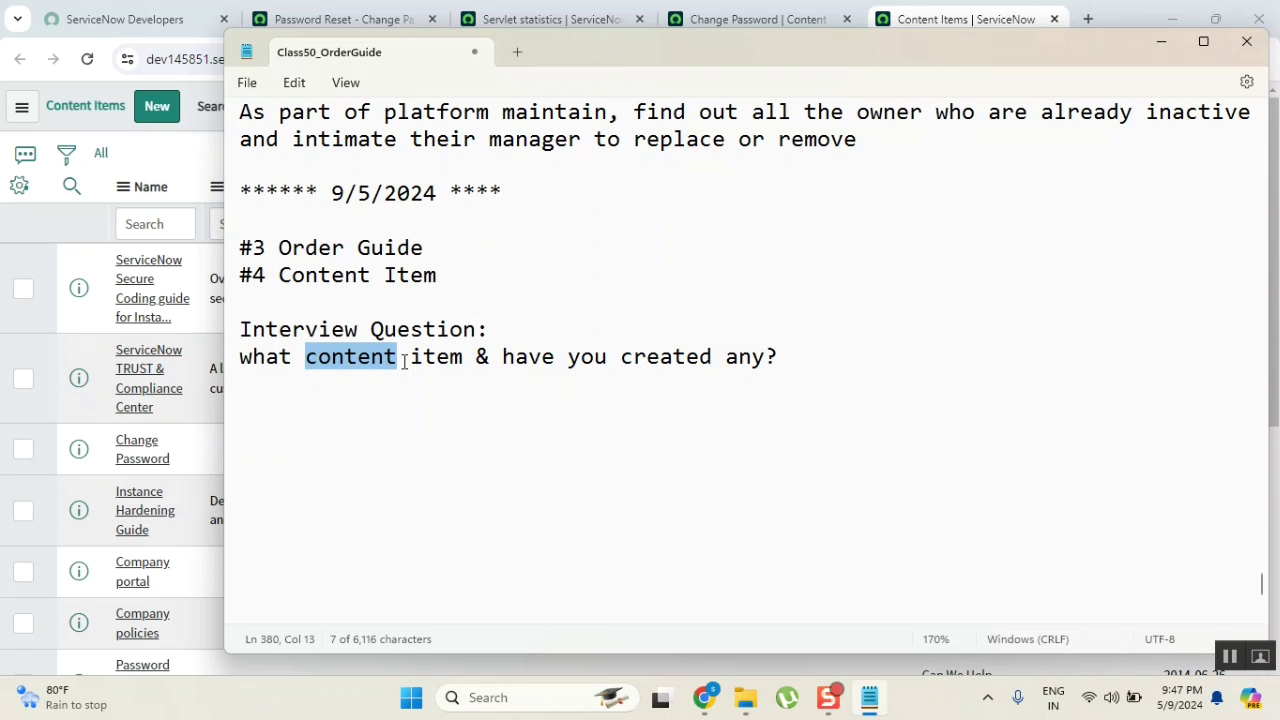
{"action": "left_click", "coordinate": [750, 20]}
{"action": "left_click", "coordinate": [920, 265]}
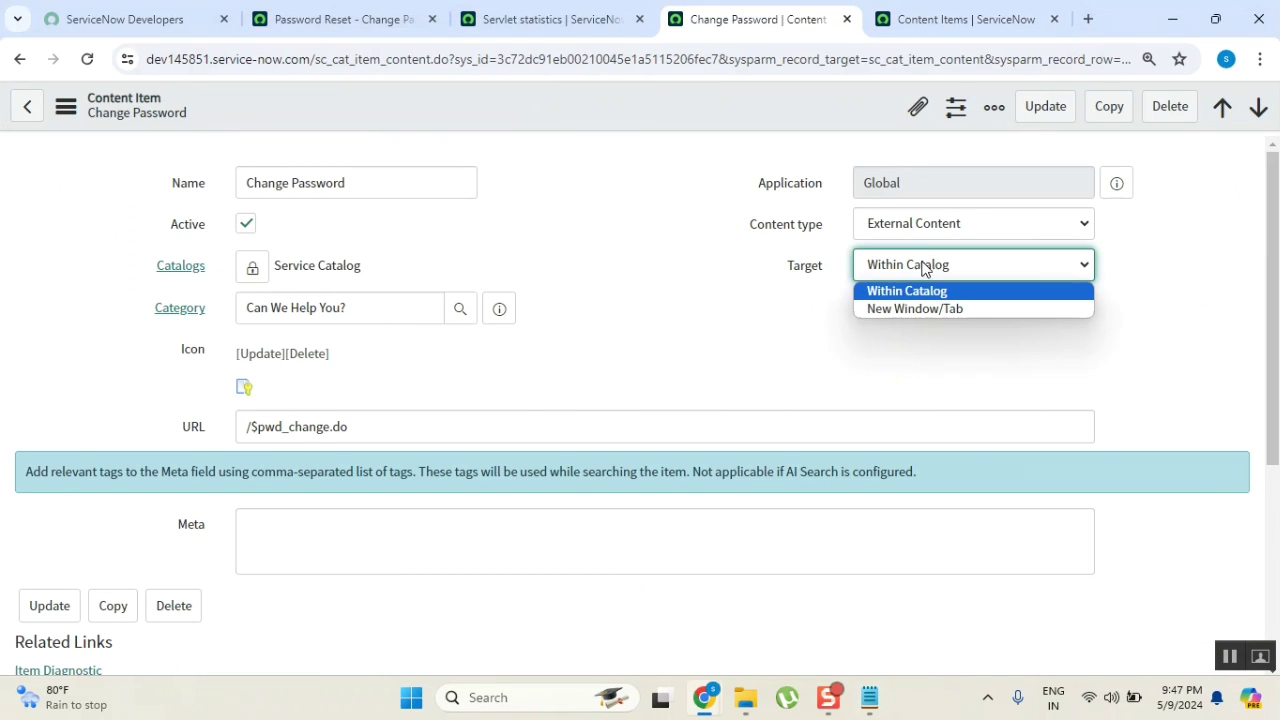
{"action": "left_click", "coordinate": [935, 223]}
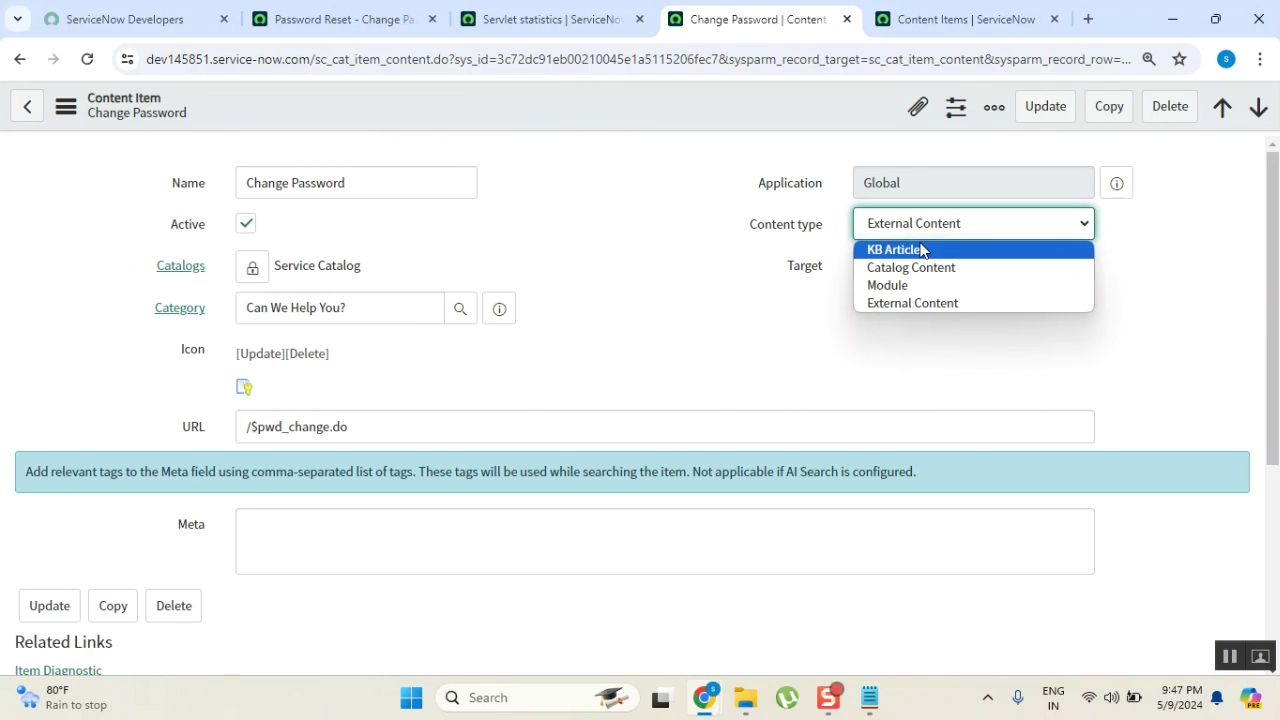
{"action": "left_click", "coordinate": [920, 250]}
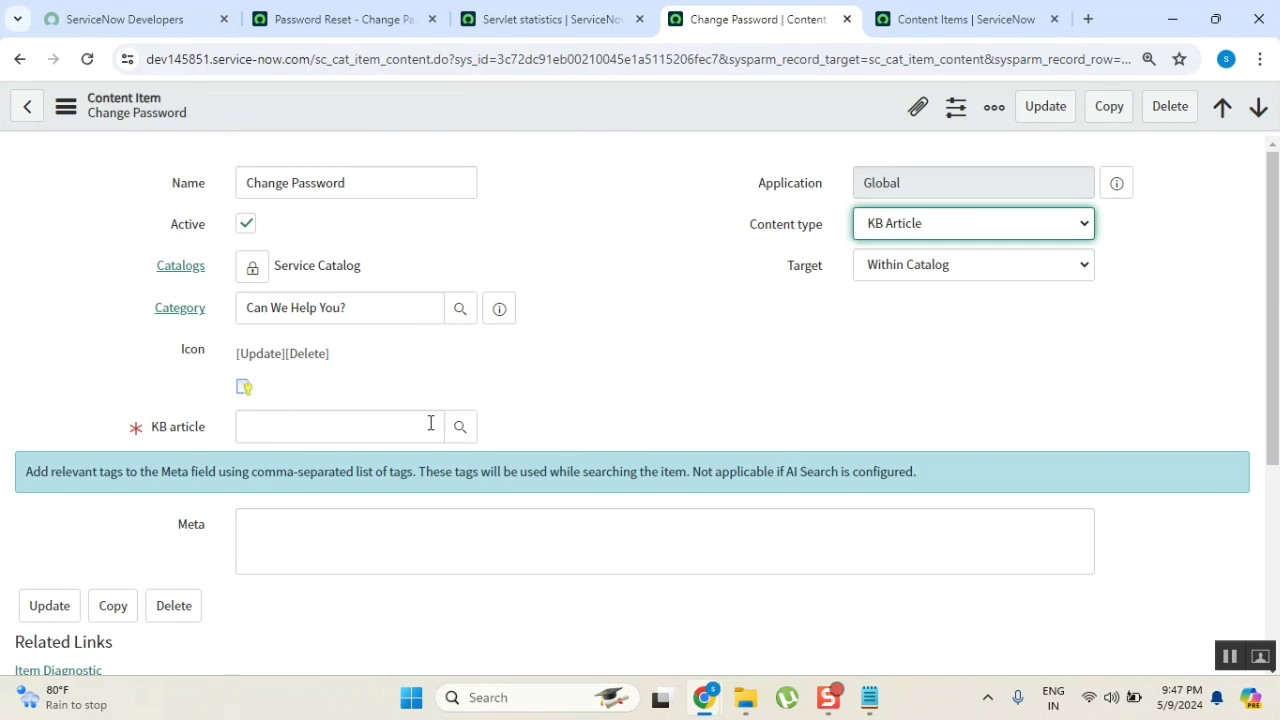
Look up the knowledge articles and assign KB0000033 as the Change Password item's KB article.
{"action": "left_click", "coordinate": [337, 430]}
{"action": "left_click", "coordinate": [460, 427]}
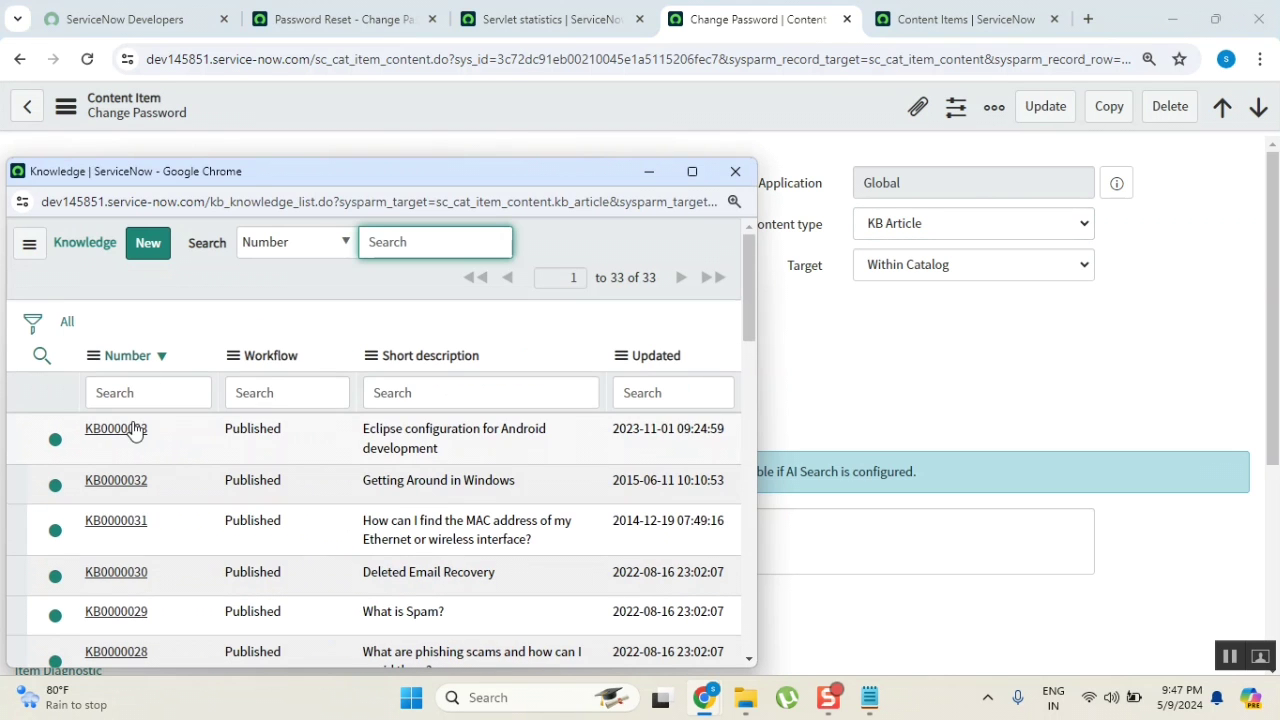
{"action": "left_click", "coordinate": [138, 433]}
{"action": "left_click_drag", "start_coordinate": [374, 186], "coordinate": [206, 210]}
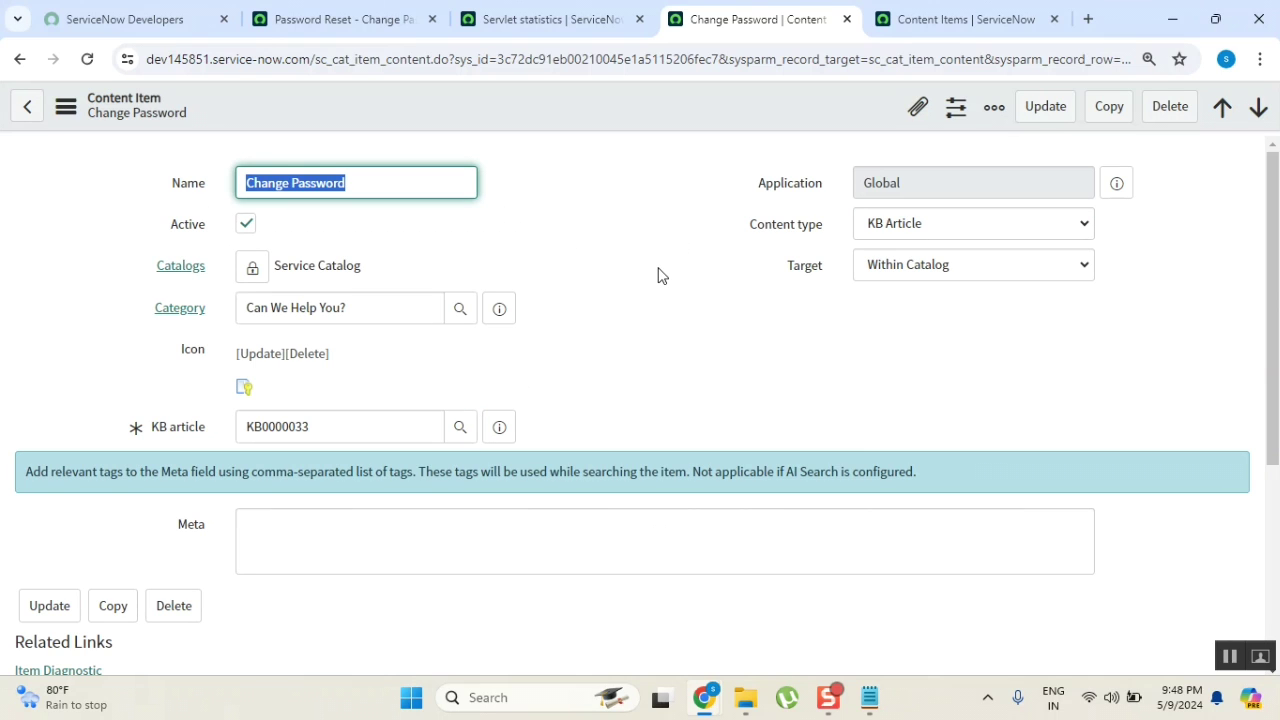
{"action": "left_click", "coordinate": [635, 340]}
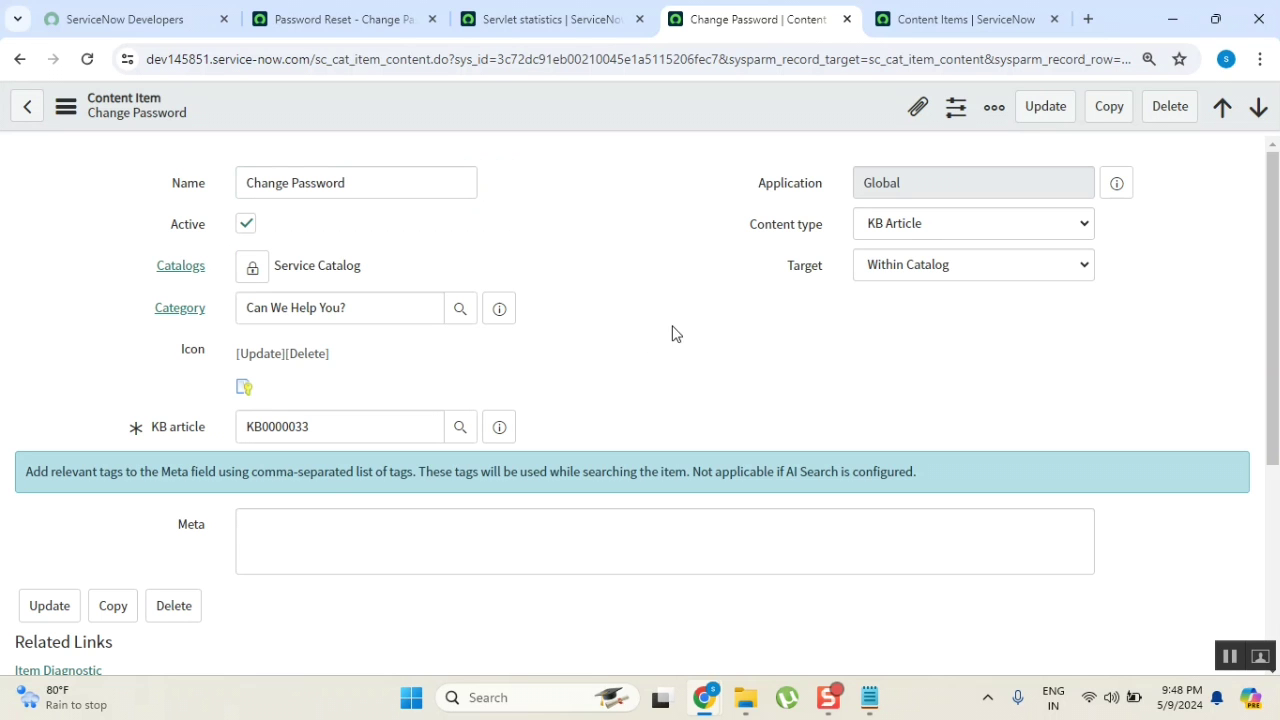
Check the #4 Content Item line in the Notepad notes, and examine the password rules on the Change Password page in Chrome.
{"action": "left_click", "coordinate": [876, 708]}
{"action": "left_click", "coordinate": [446, 276]}
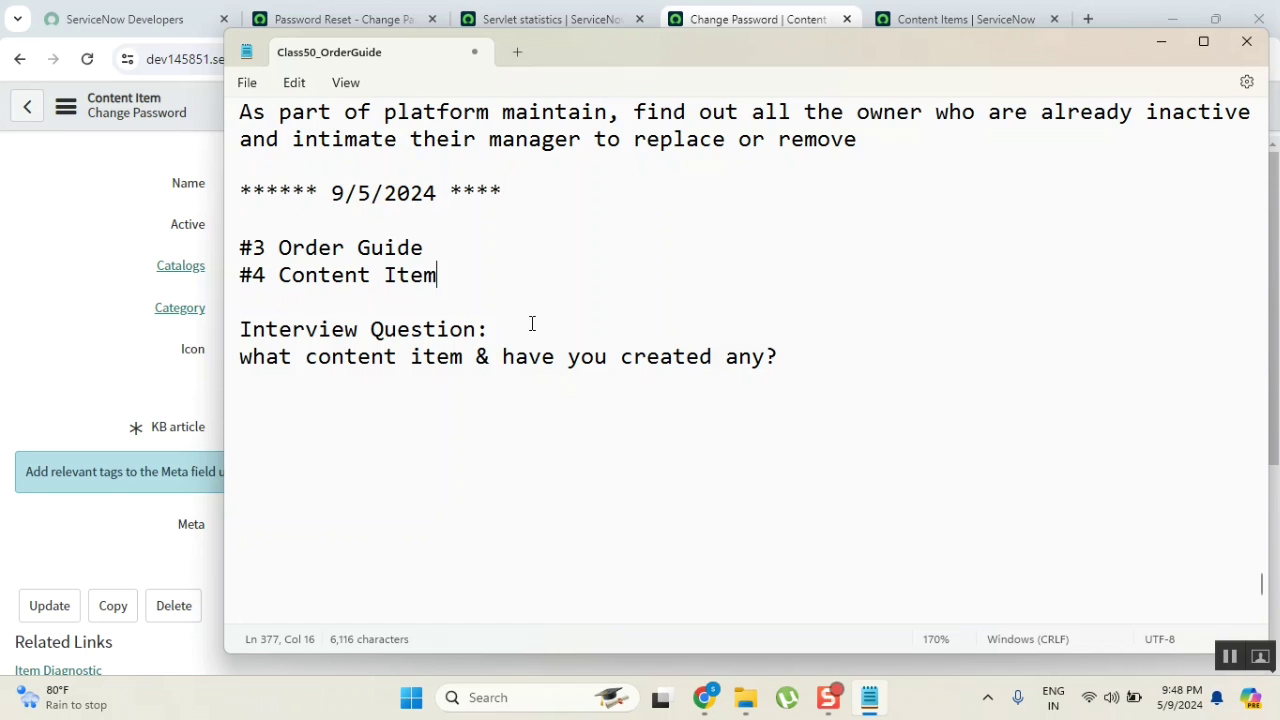
{"action": "left_click", "coordinate": [350, 18]}
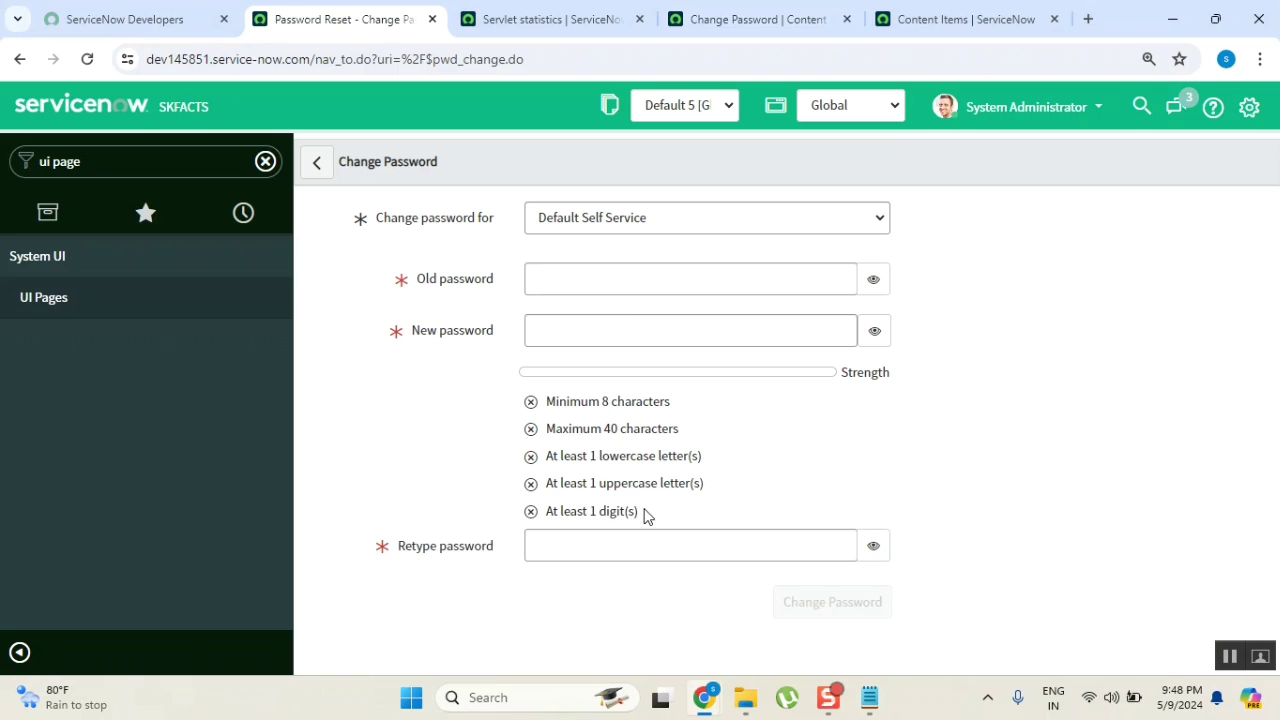
{"action": "left_click_drag", "start_coordinate": [644, 514], "coordinate": [626, 366]}
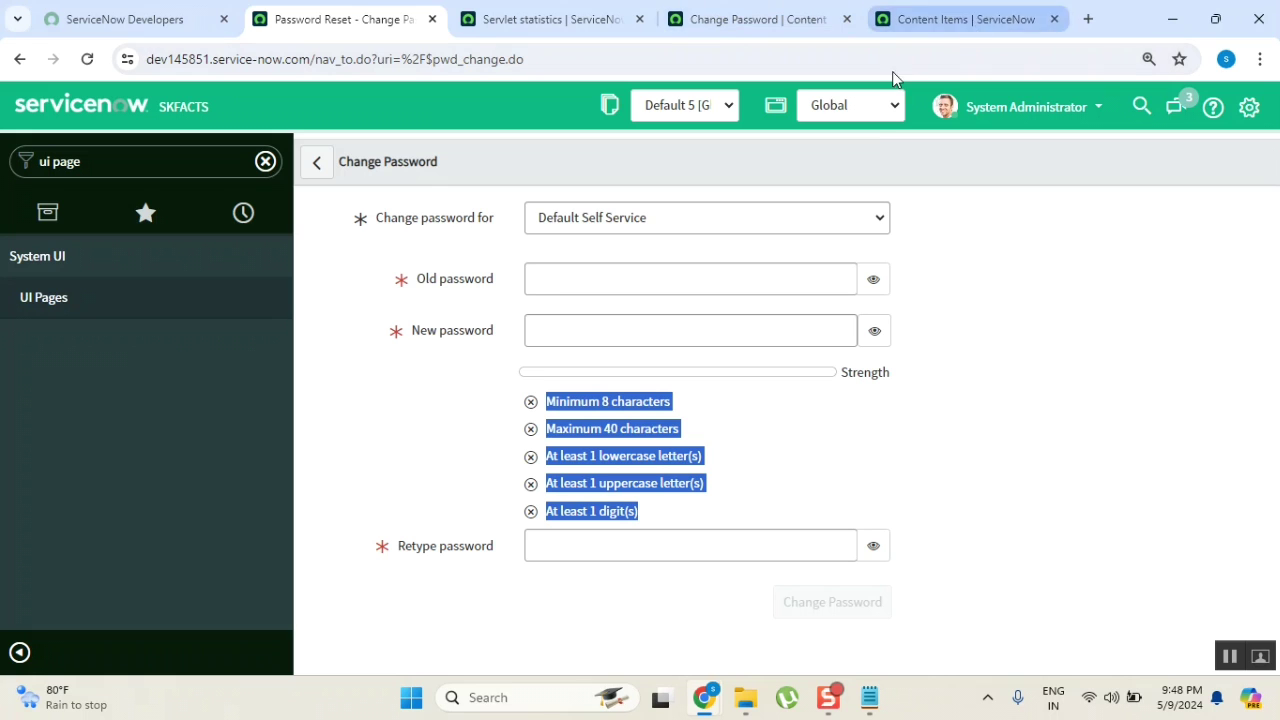
Return the Change Password content item's content type to External Content, and review its URL and the available content types.
{"action": "left_click", "coordinate": [932, 19]}
{"action": "left_click", "coordinate": [745, 22]}
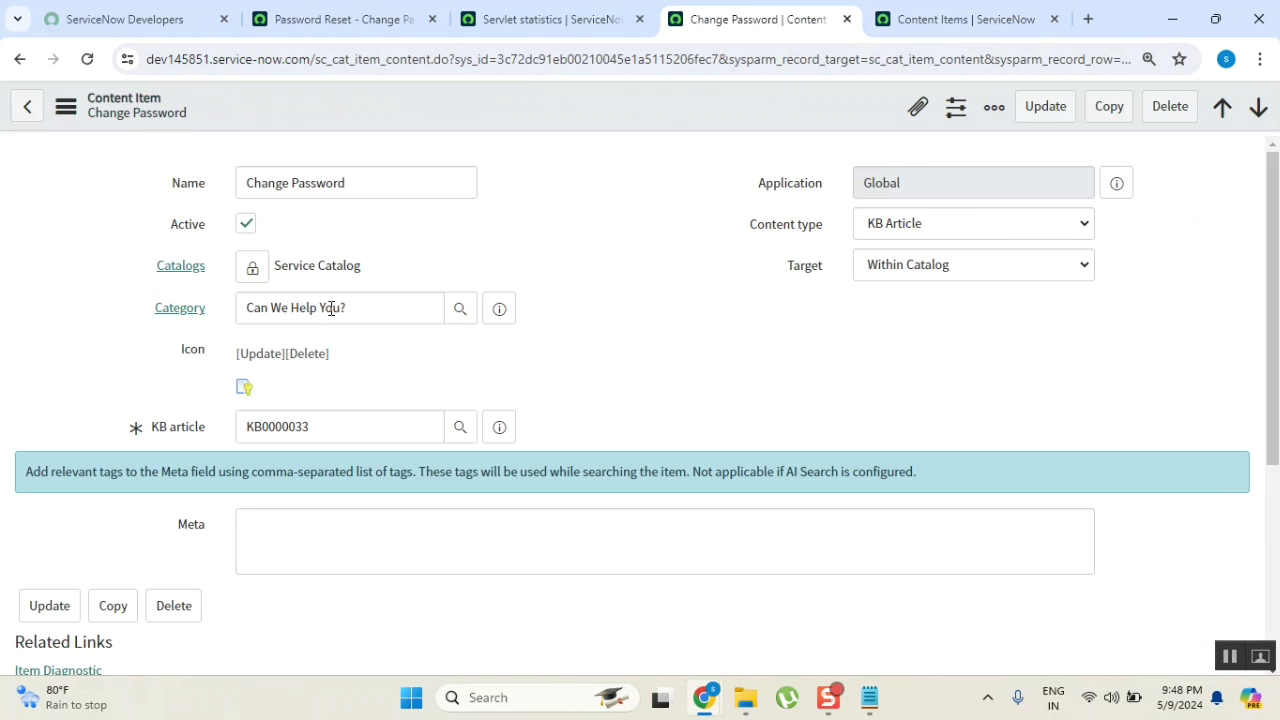
{"action": "left_click", "coordinate": [907, 222]}
{"action": "left_click", "coordinate": [910, 303]}
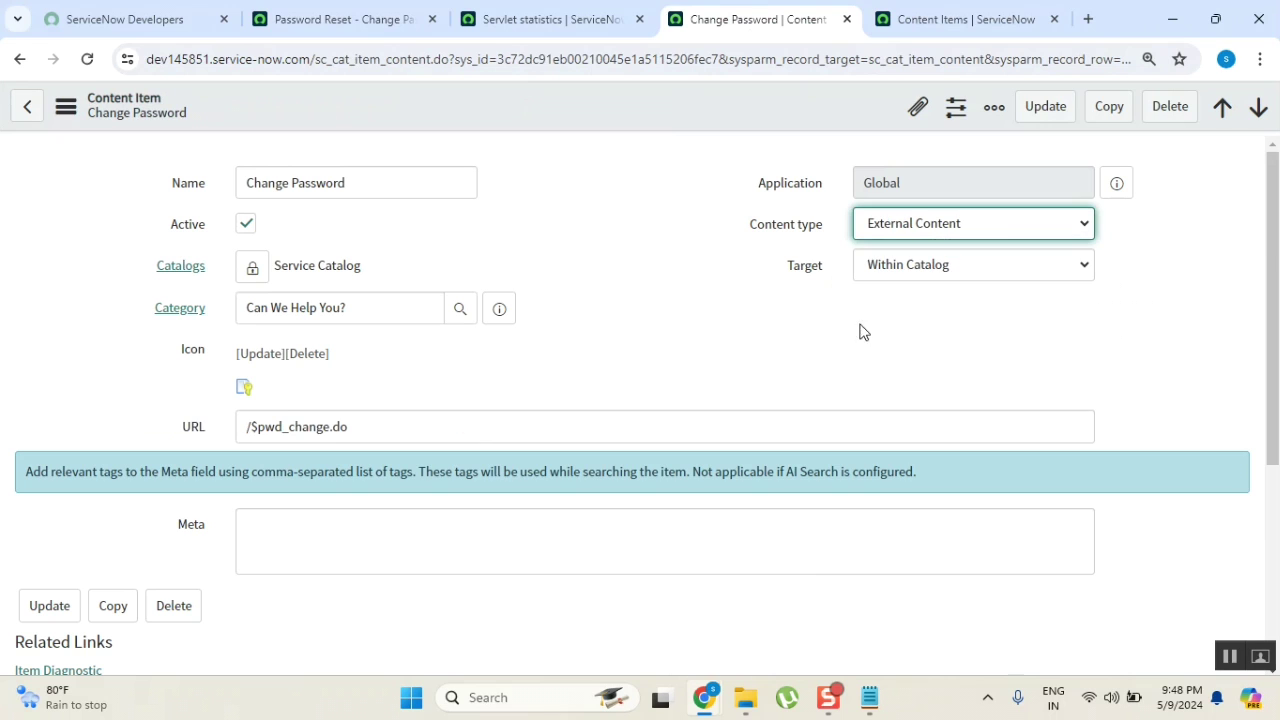
{"action": "left_click_drag", "start_coordinate": [423, 432], "coordinate": [157, 451]}
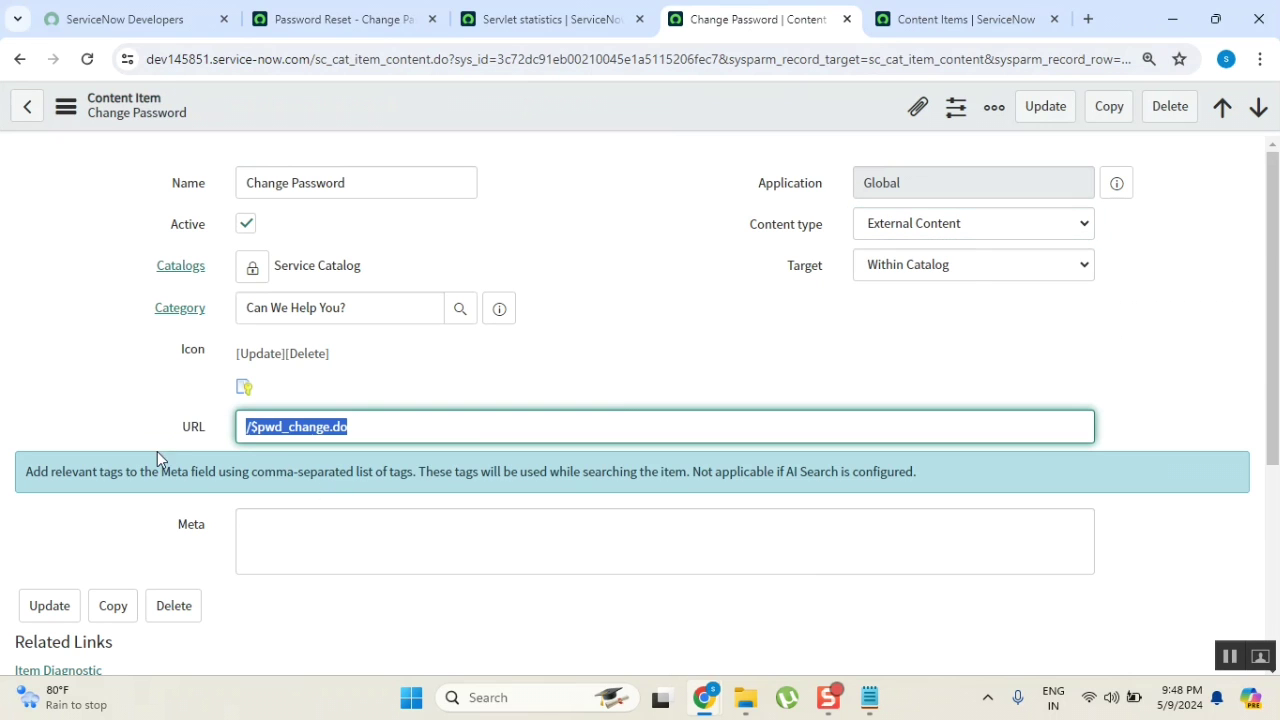
{"action": "left_click", "coordinate": [945, 226]}
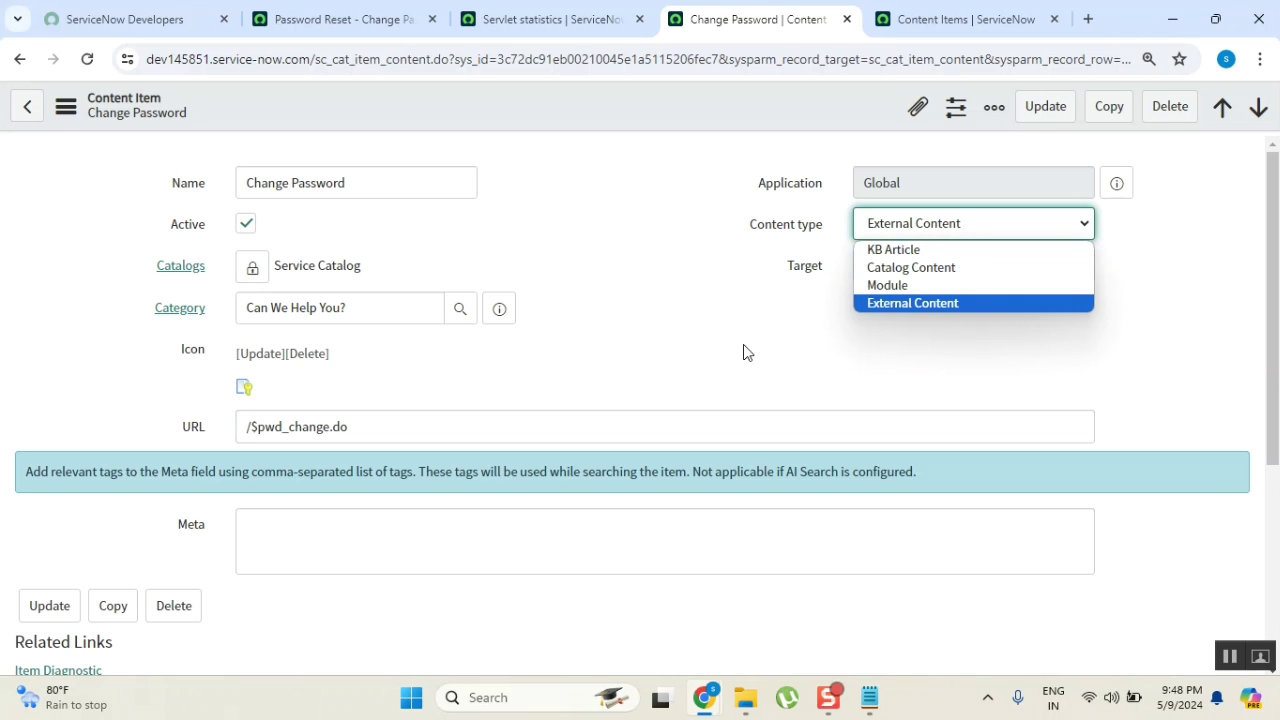
{"action": "left_click", "coordinate": [675, 304]}
Switch to the Class50_OrderGuide notes in Notepad and review the question about content items under Interview Question.
{"action": "left_click", "coordinate": [870, 700]}
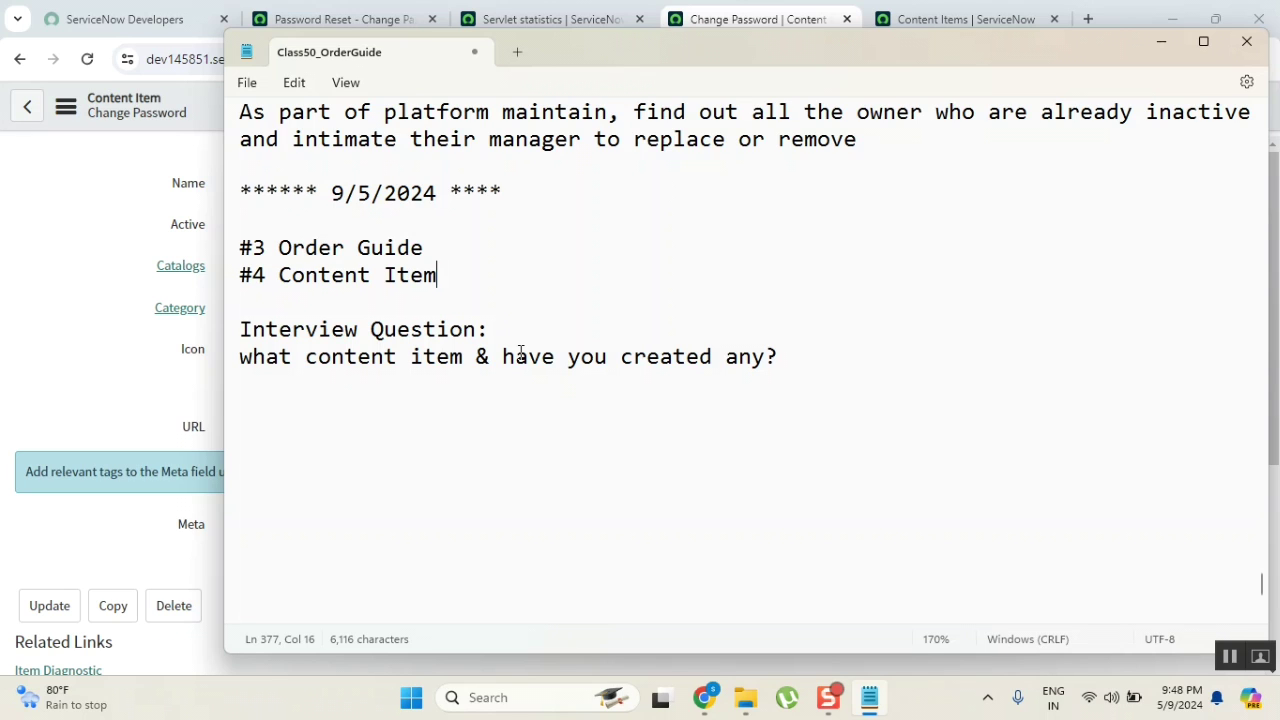
{"action": "left_click_drag", "start_coordinate": [541, 352], "coordinate": [745, 354]}
{"action": "key", "text": "shift+Home"}
{"action": "left_click", "coordinate": [770, 362]}
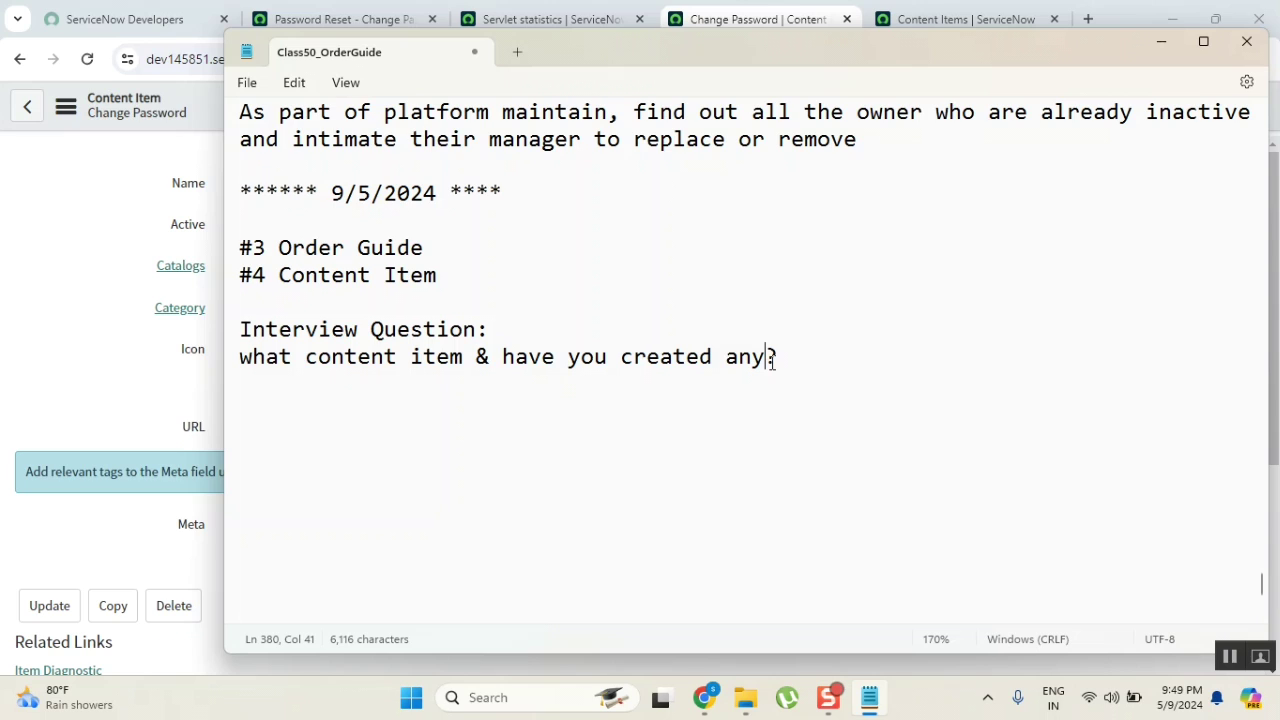
{"action": "left_click", "coordinate": [669, 335]}
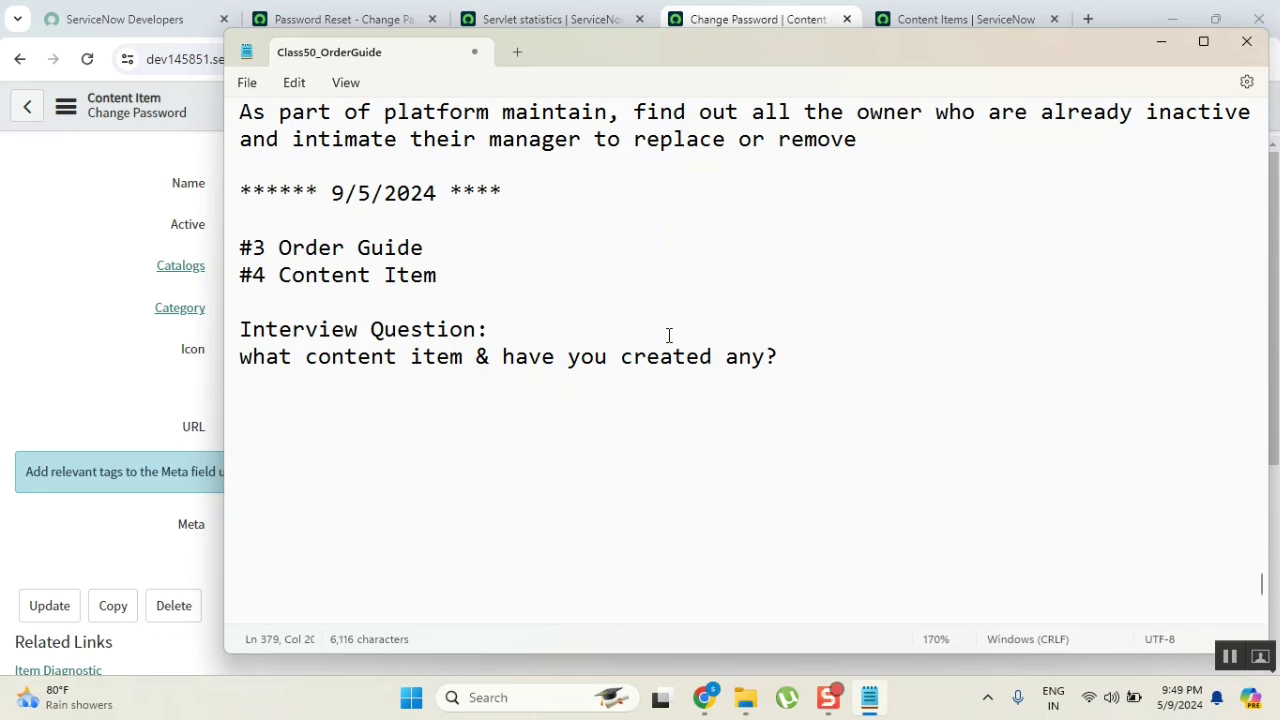